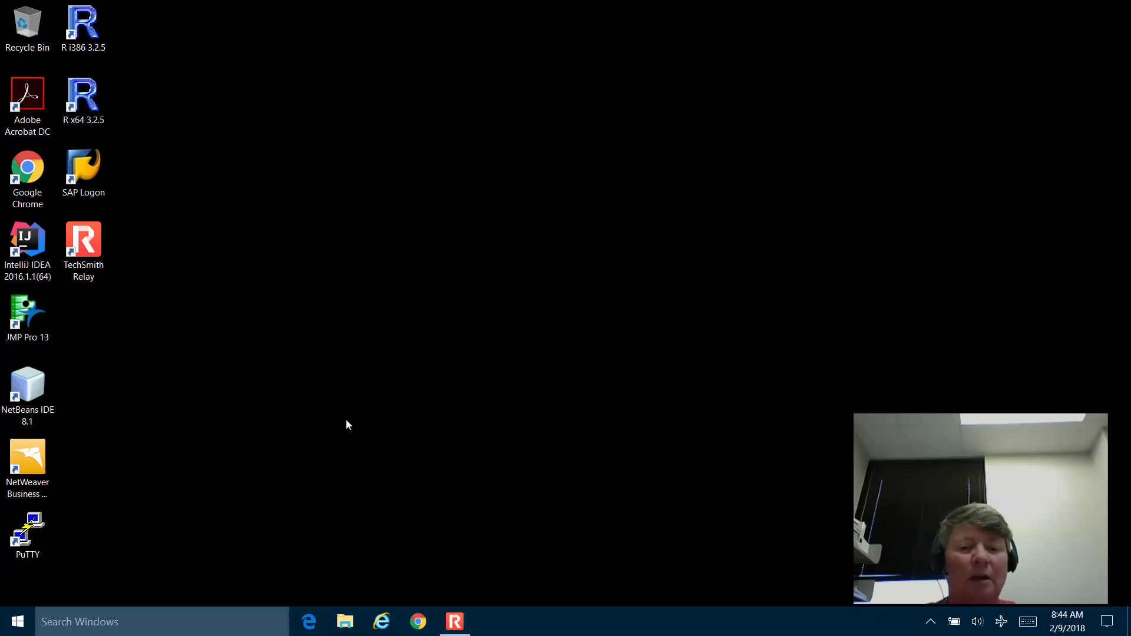
# Open Chrome and go to txstate.simnetonline.com.
pyautogui.click(417, 623)
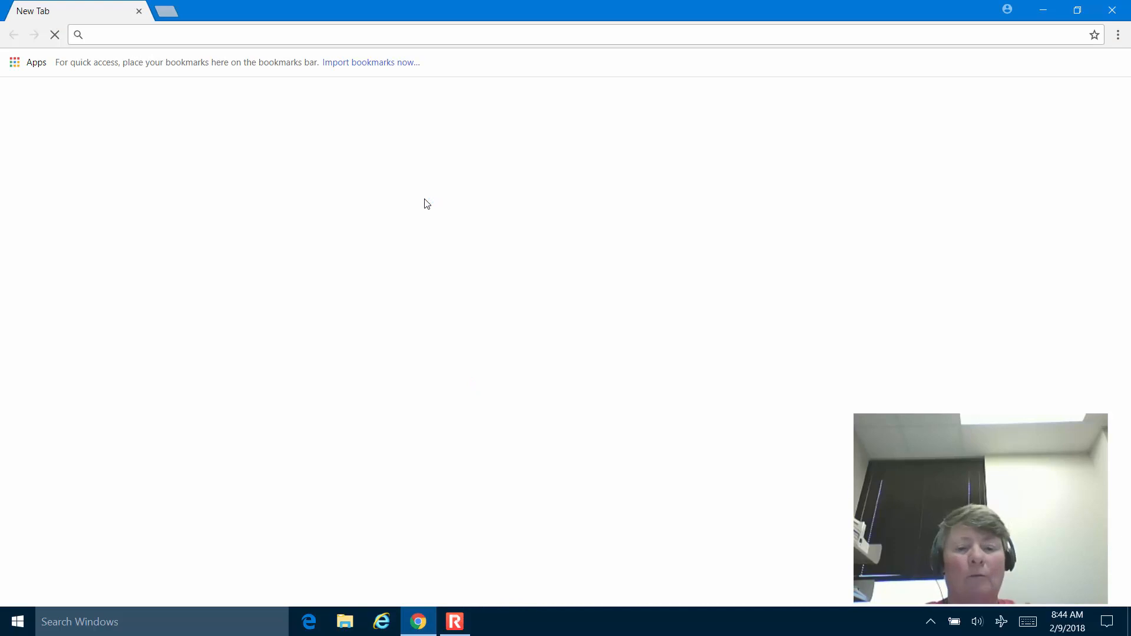
pyautogui.write('txstate.s')
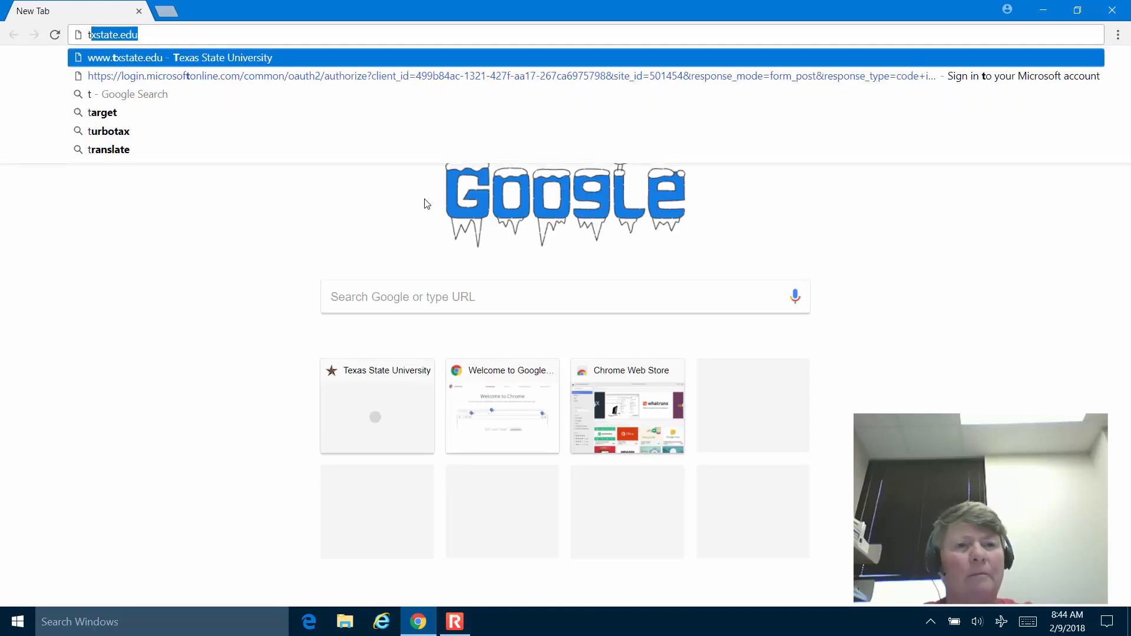
pyautogui.write('imnetonoine')
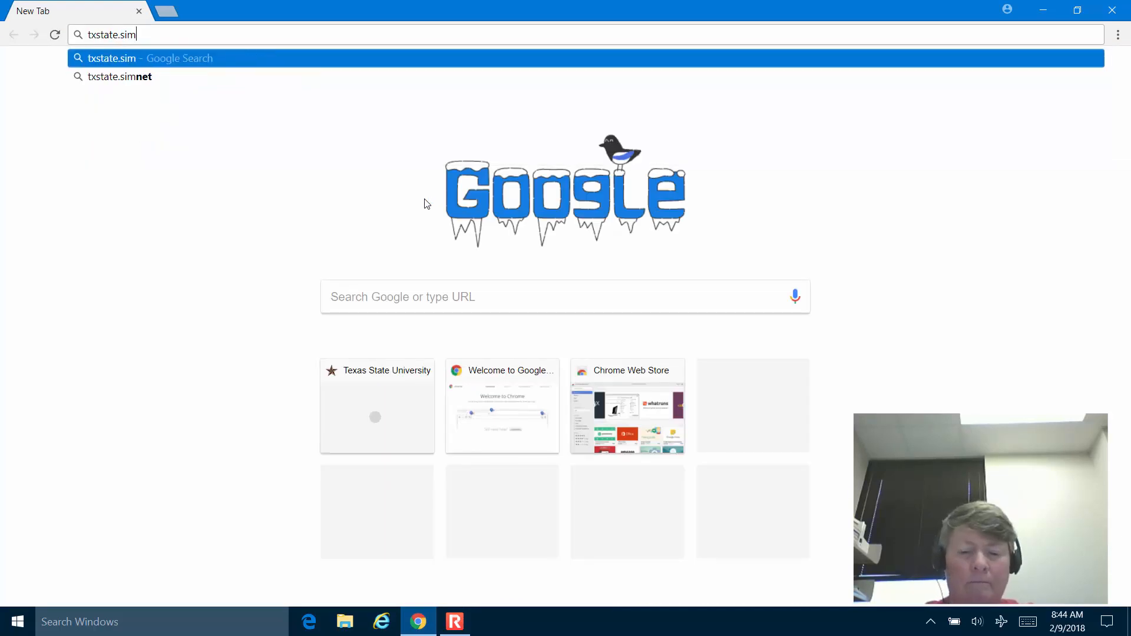
pyautogui.press('BackSpace')
pyautogui.press('BackSpace')
pyautogui.press('BackSpace')
pyautogui.press('BackSpace')
pyautogui.write('line.')
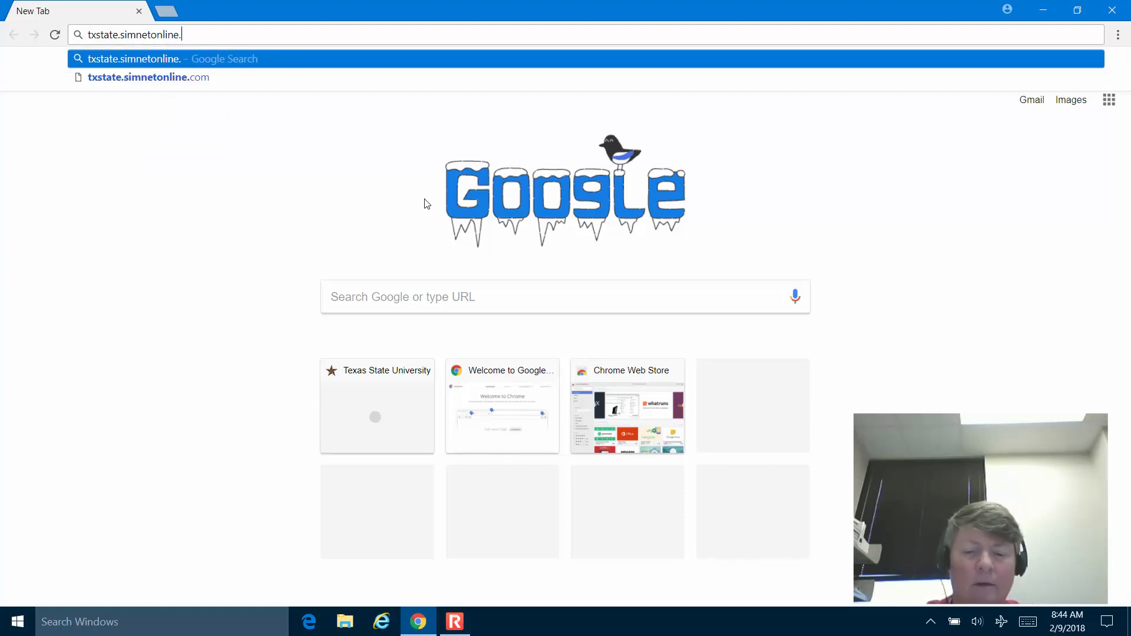
pyautogui.write('com')
pyautogui.press('Return')
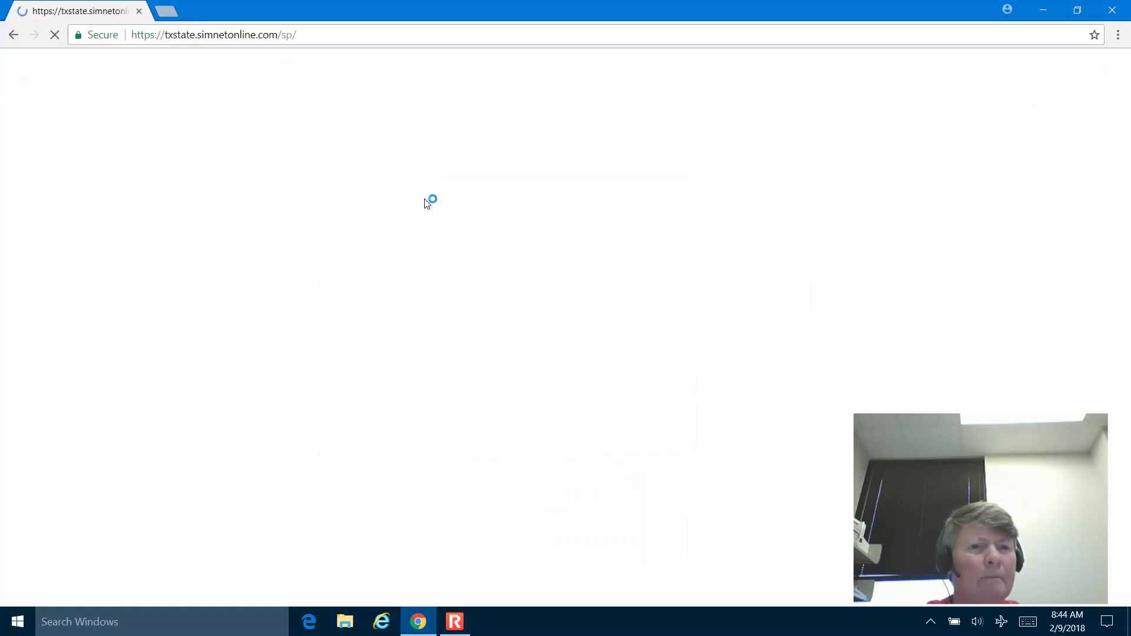
# Sign in to SIMnet with the account username and password.
pyautogui.press('Tab')
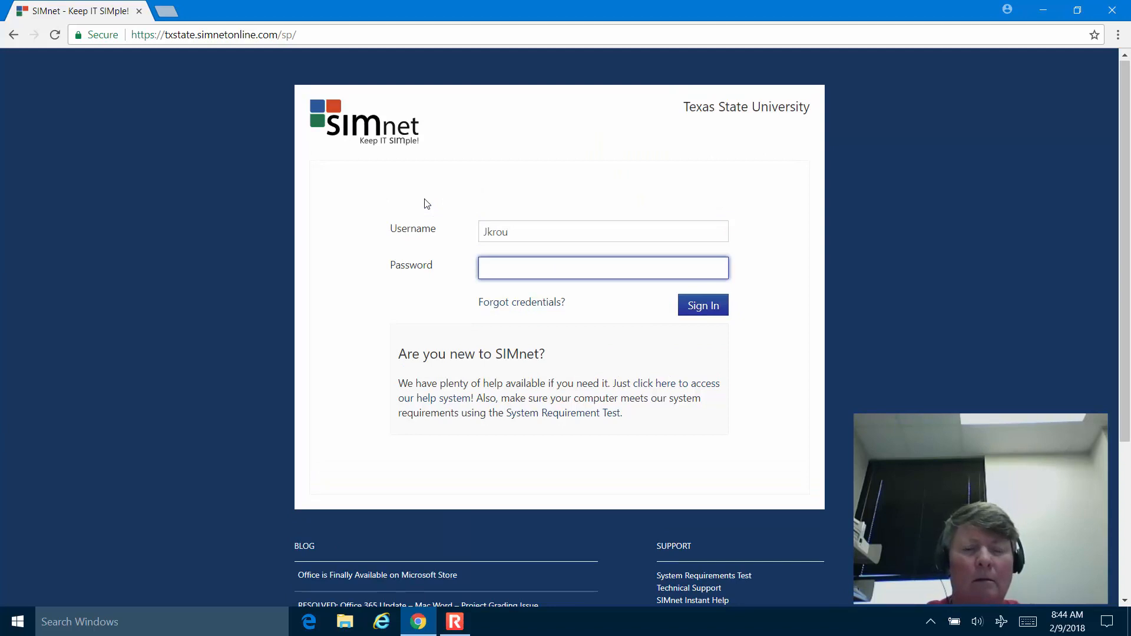
pyautogui.doubleClick(523, 230)
pyautogui.write('J')
pyautogui.press('Tab')
pyautogui.write('•••')
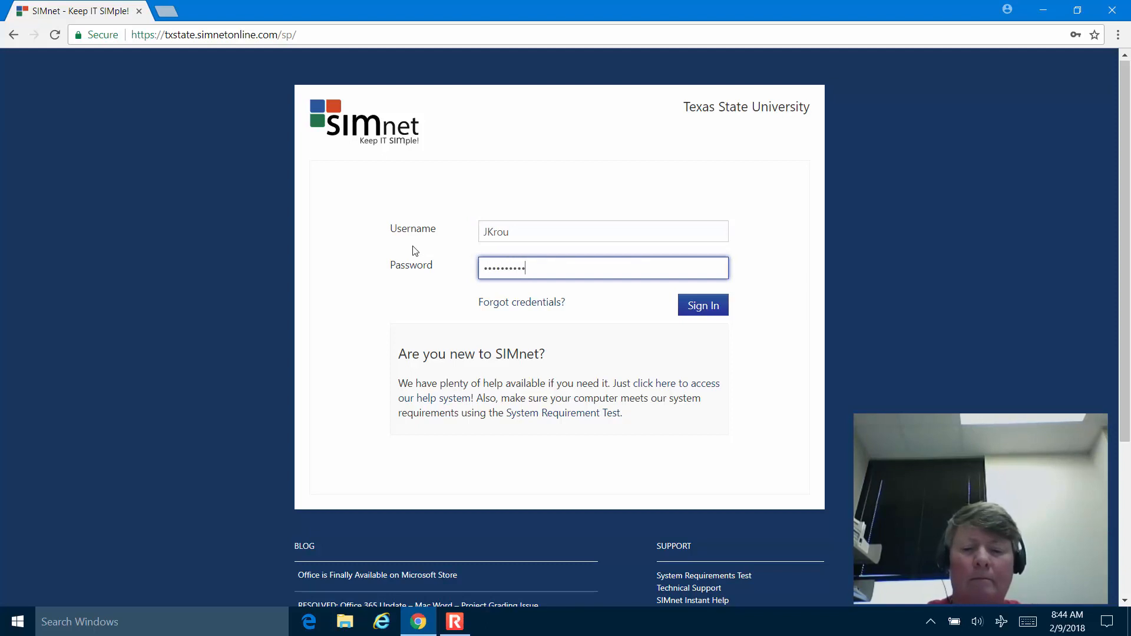
pyautogui.press('Return')
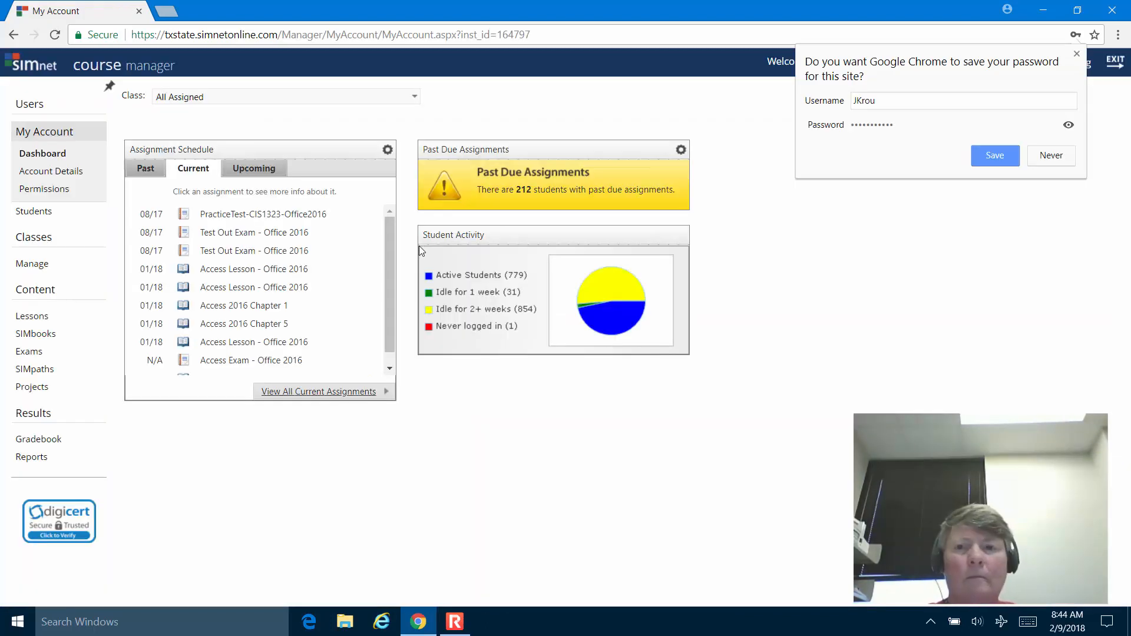
# Decline saving the password and switch to the SIMstudent view, keeping the current class.
pyautogui.click(1051, 158)
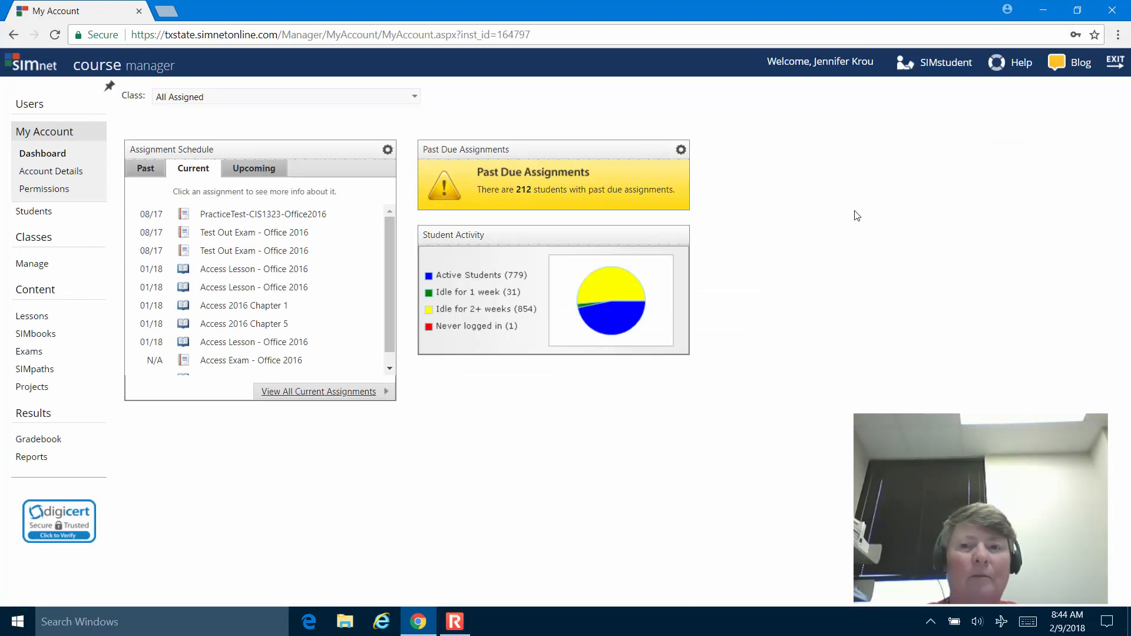
pyautogui.click(960, 61)
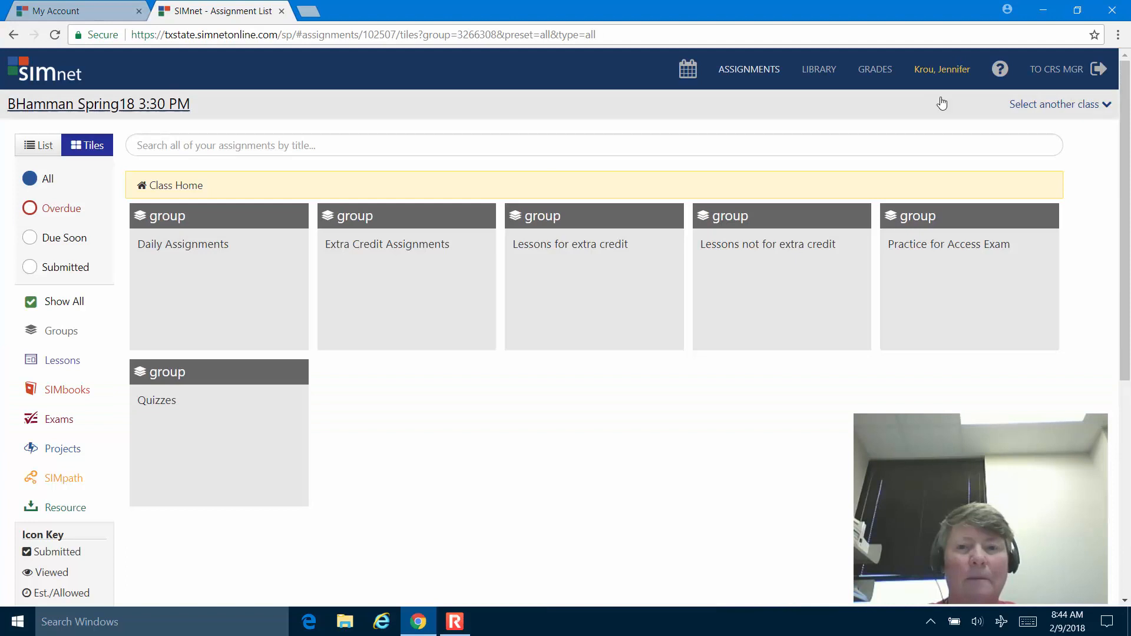
pyautogui.click(1090, 112)
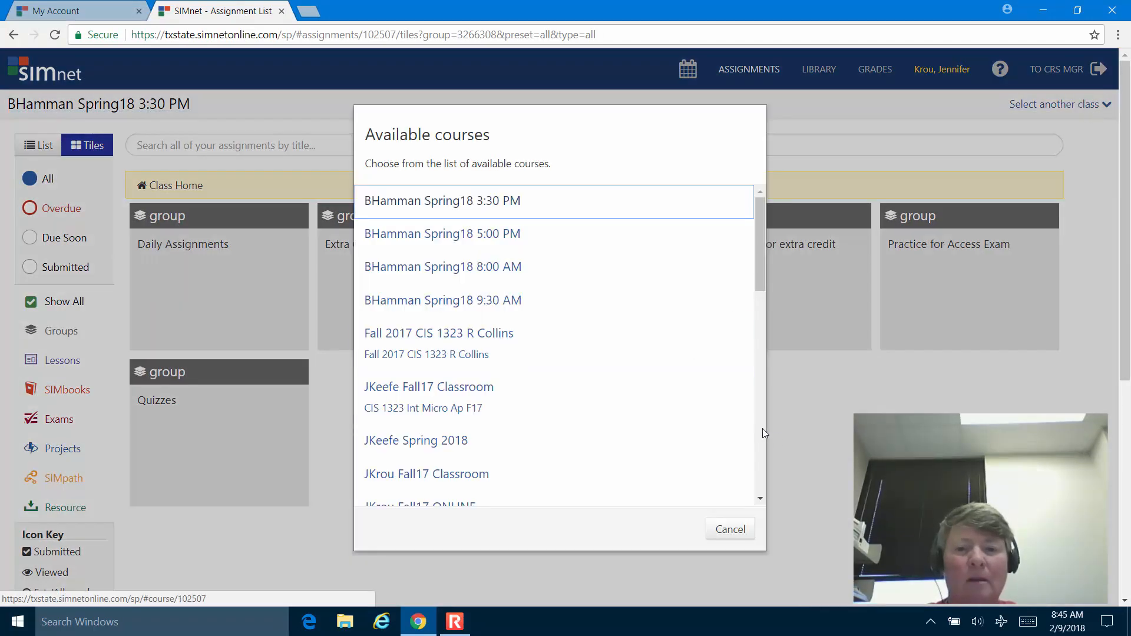
pyautogui.click(740, 533)
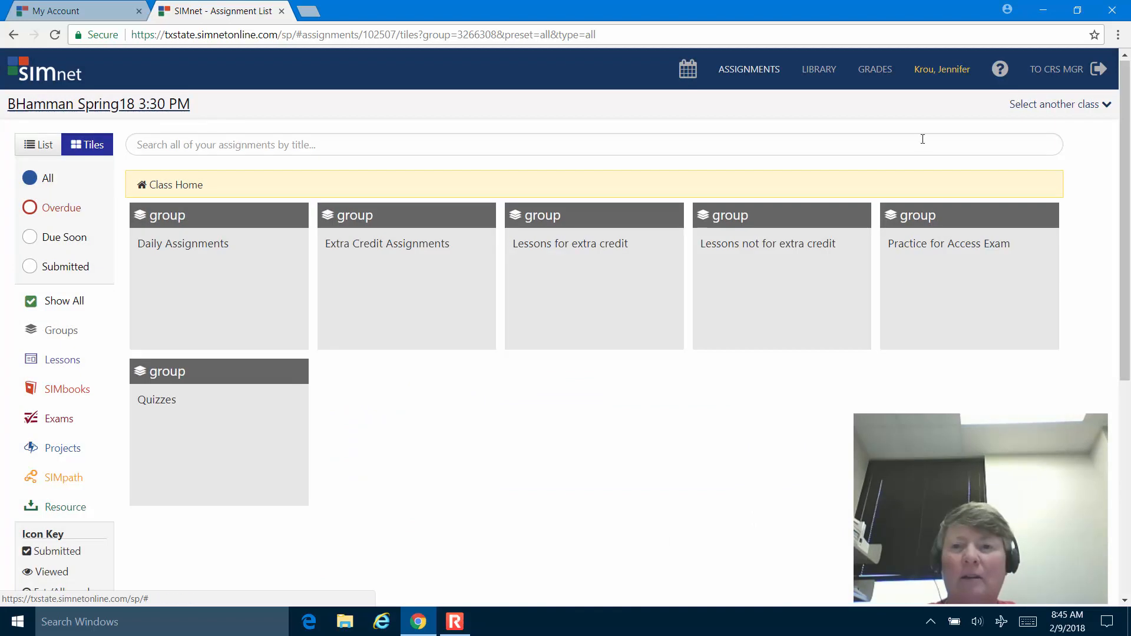
# Open the Access 2016 book in the Library and choose the Access 2016 section.
pyautogui.click(818, 70)
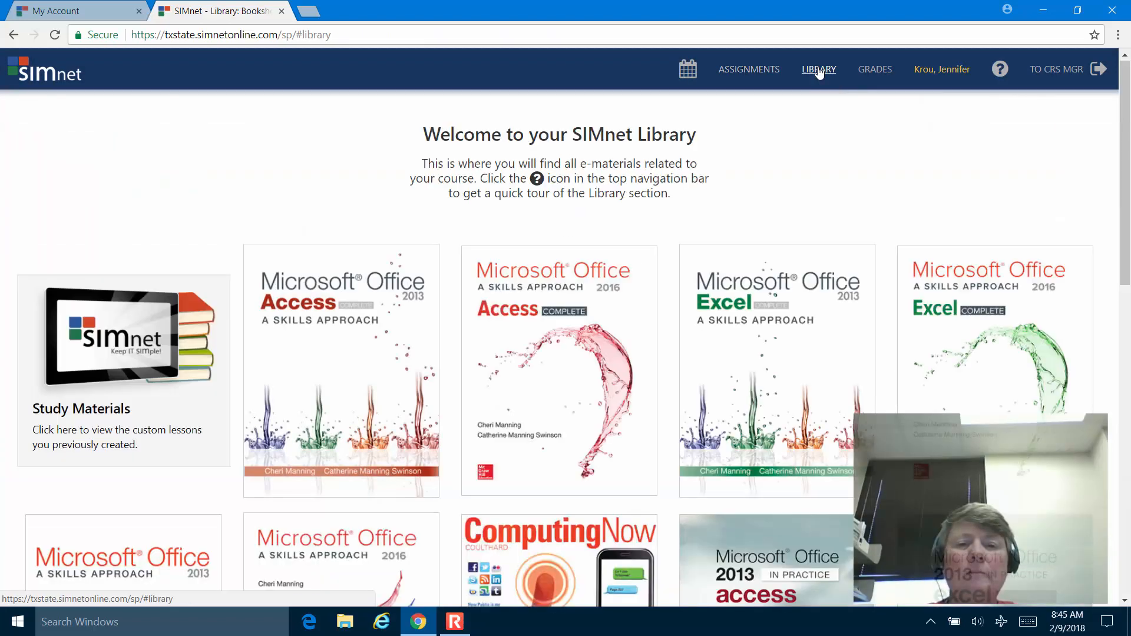
pyautogui.click(525, 409)
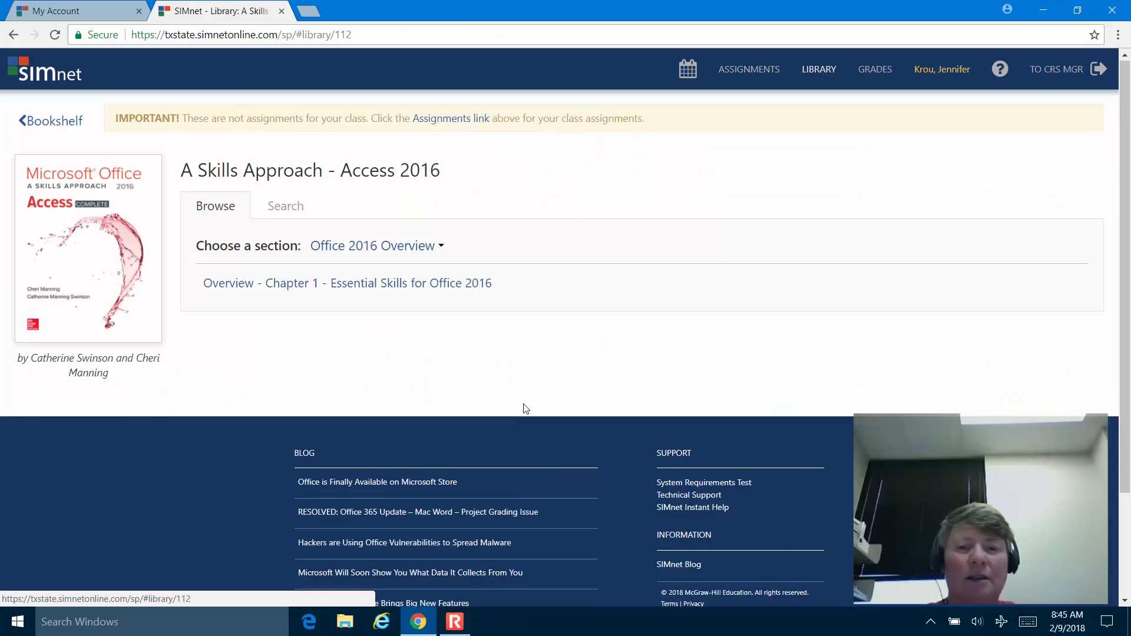
pyautogui.click(396, 248)
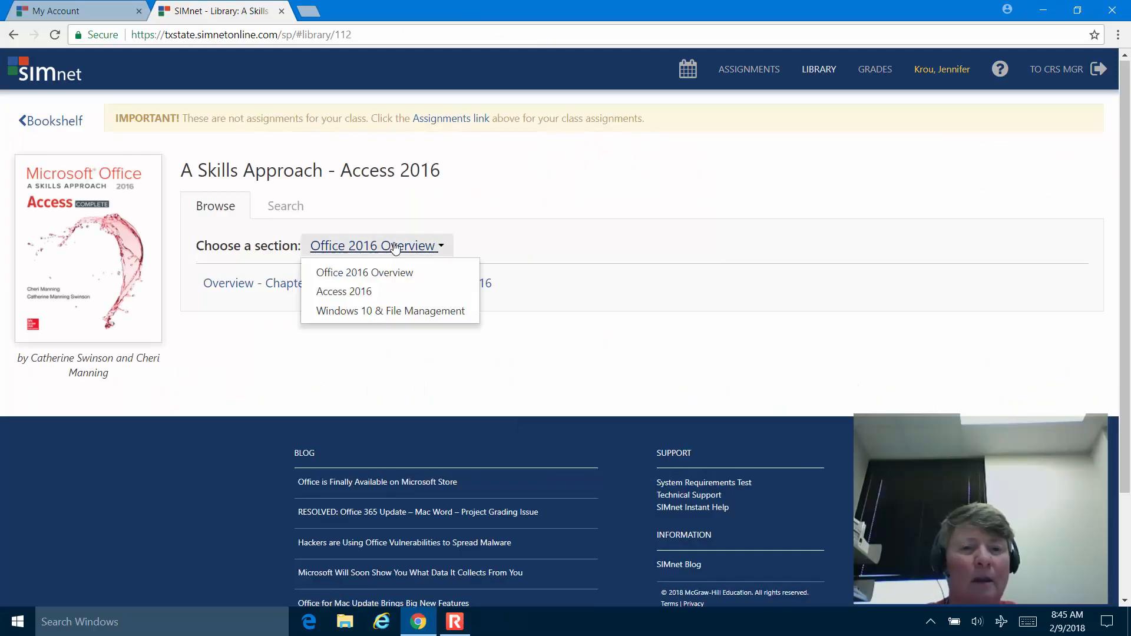
pyautogui.click(366, 291)
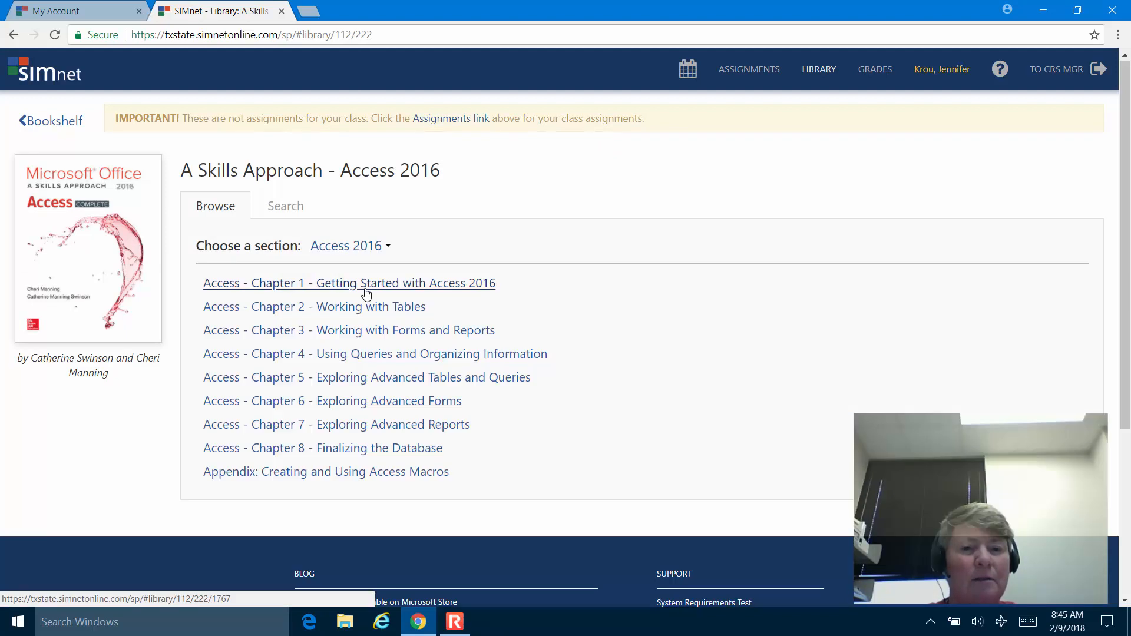
# Open Chapter 1 – Getting Started with Access 2016 and scroll through its 30 pages.
pyautogui.click(366, 285)
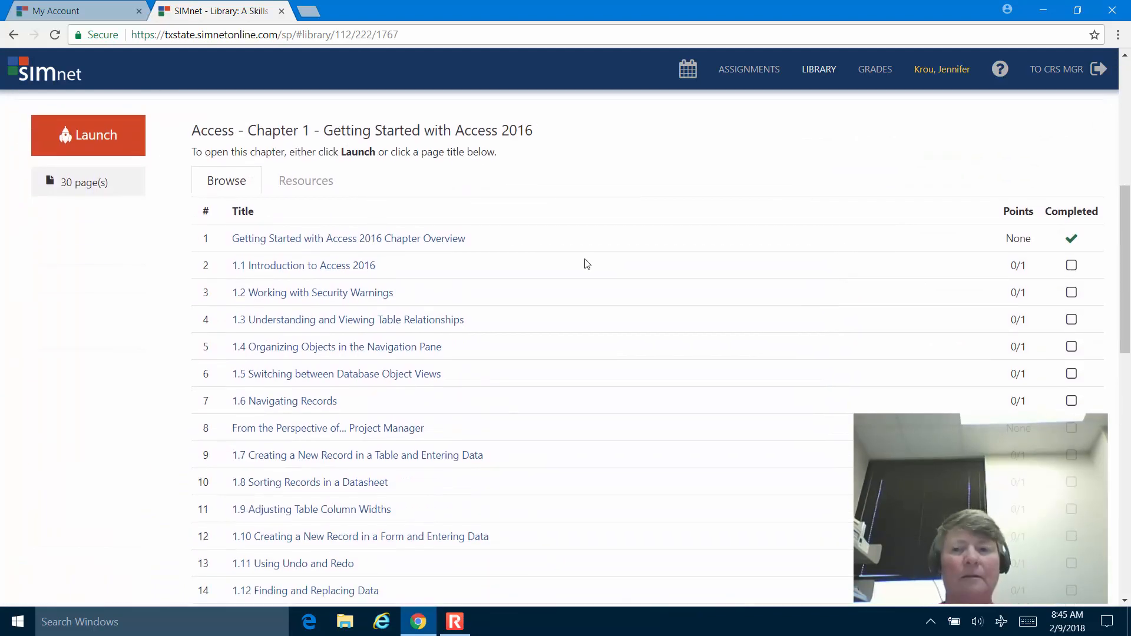
pyautogui.scroll(-8, 589, 265)
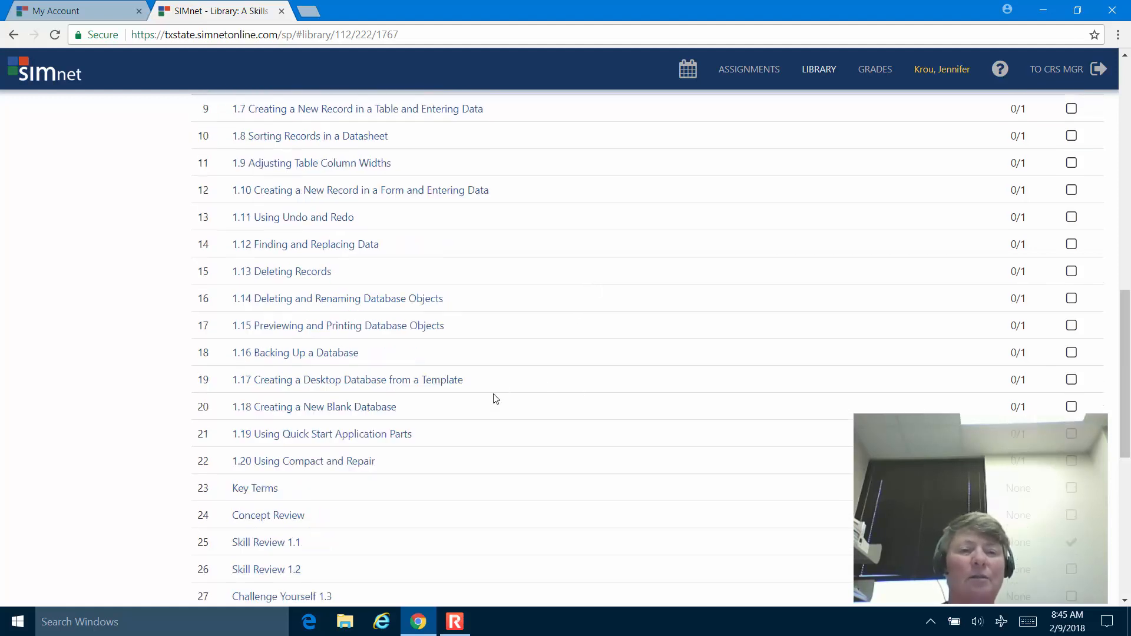
pyautogui.scroll(5, 494, 398)
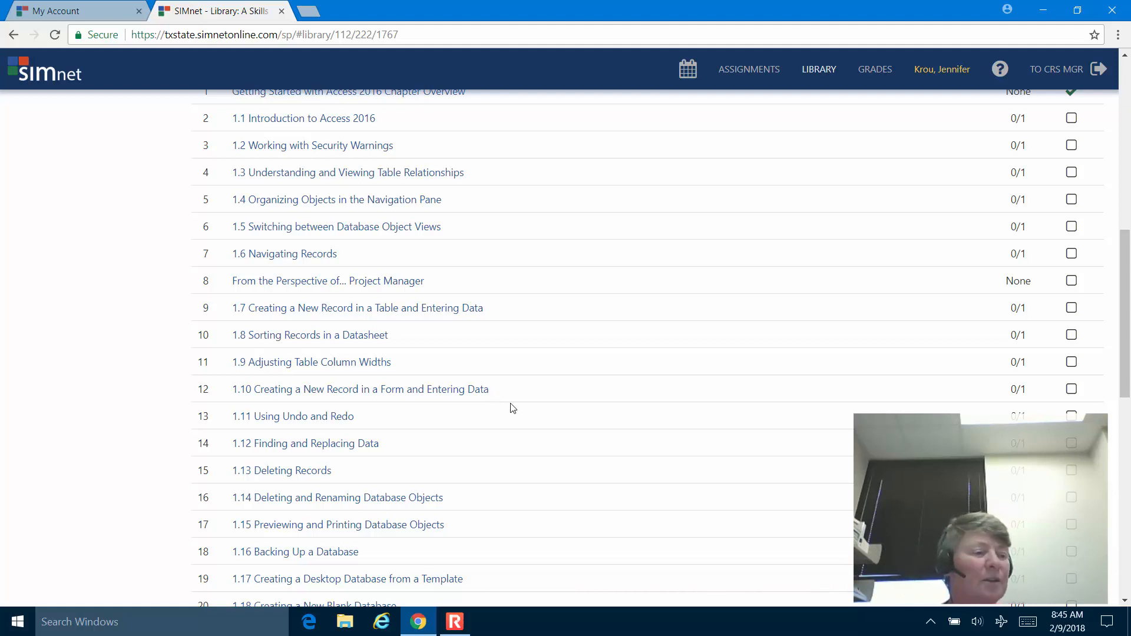
pyautogui.scroll(-6, 513, 408)
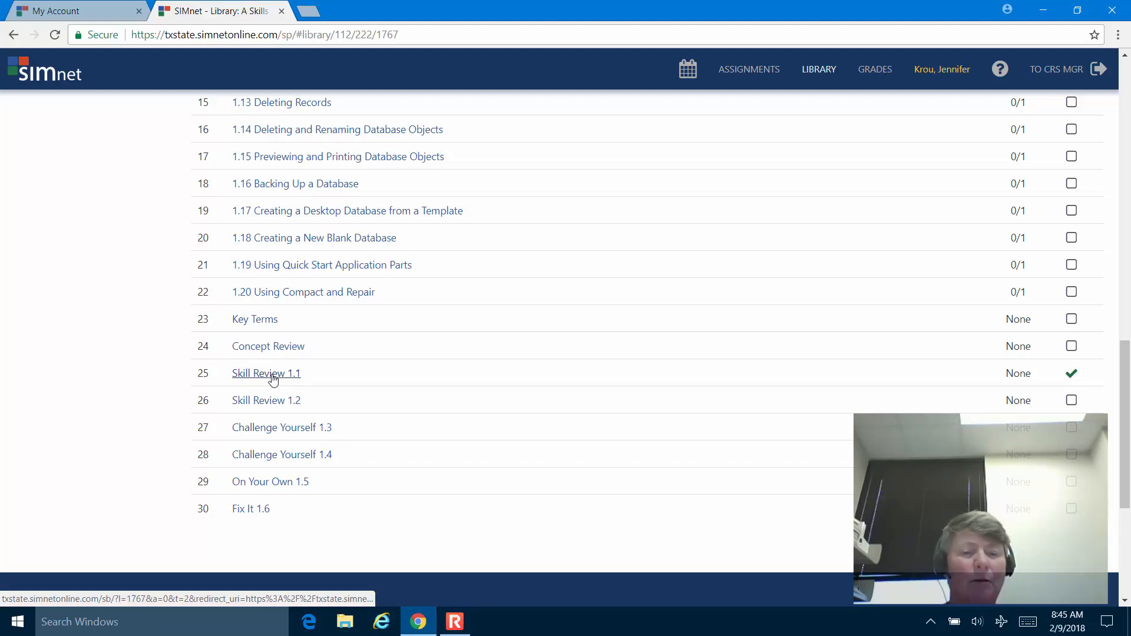
pyautogui.scroll(10, 454, 405)
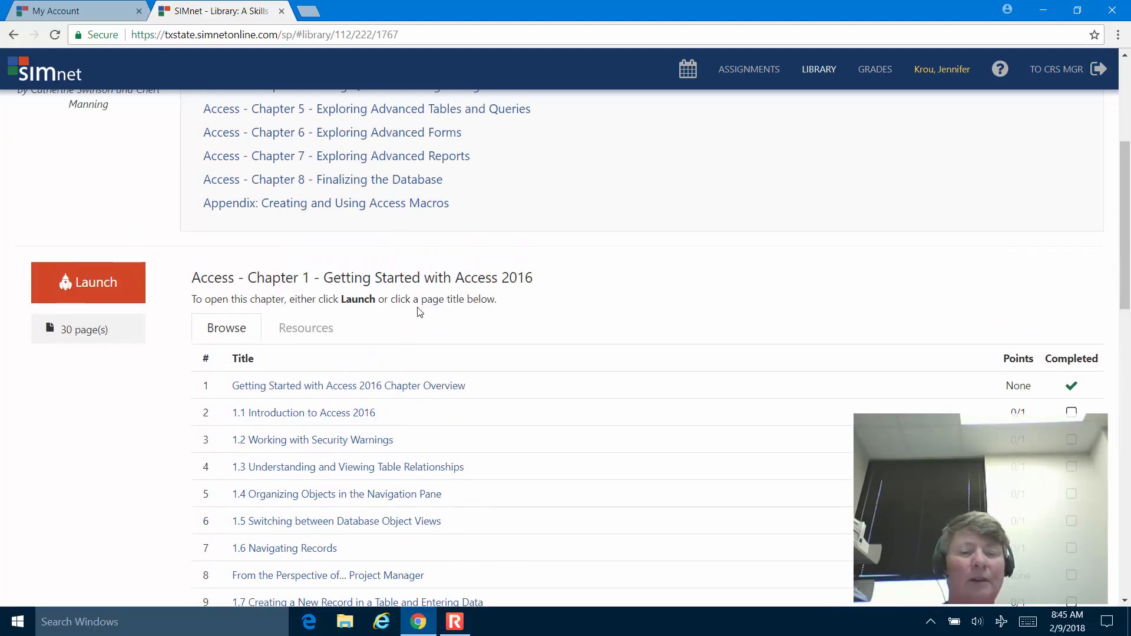
# Download the Access Chapter 1 project data files as Chapter1.zip and open it.
pyautogui.click(318, 333)
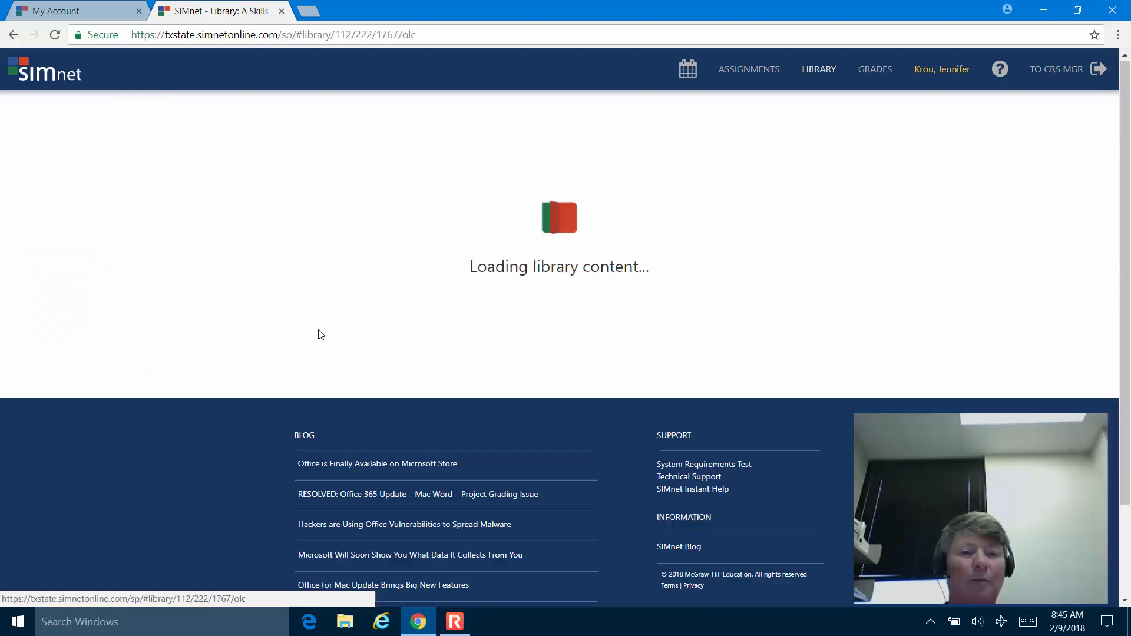
pyautogui.scroll(-1, 320, 334)
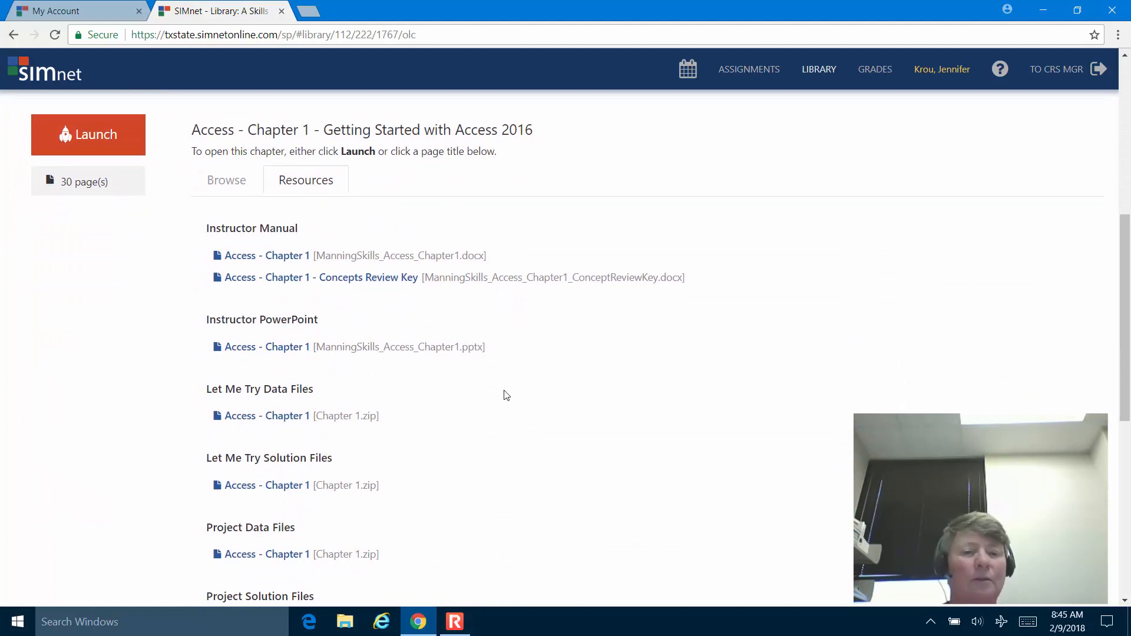
pyautogui.scroll(-4, 505, 395)
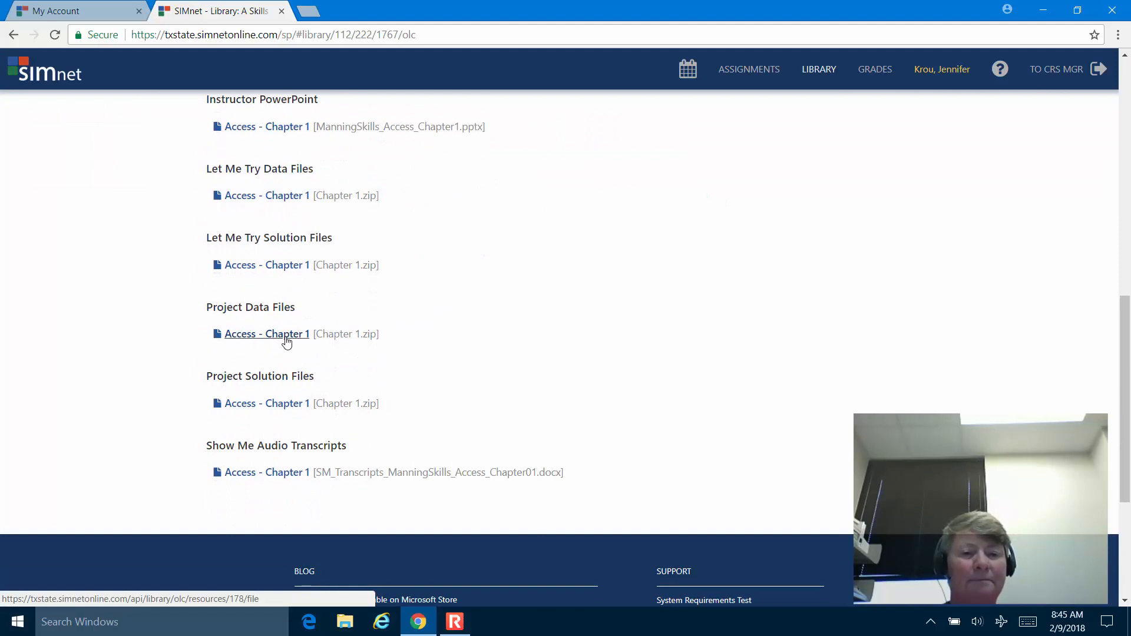
pyautogui.click(287, 335)
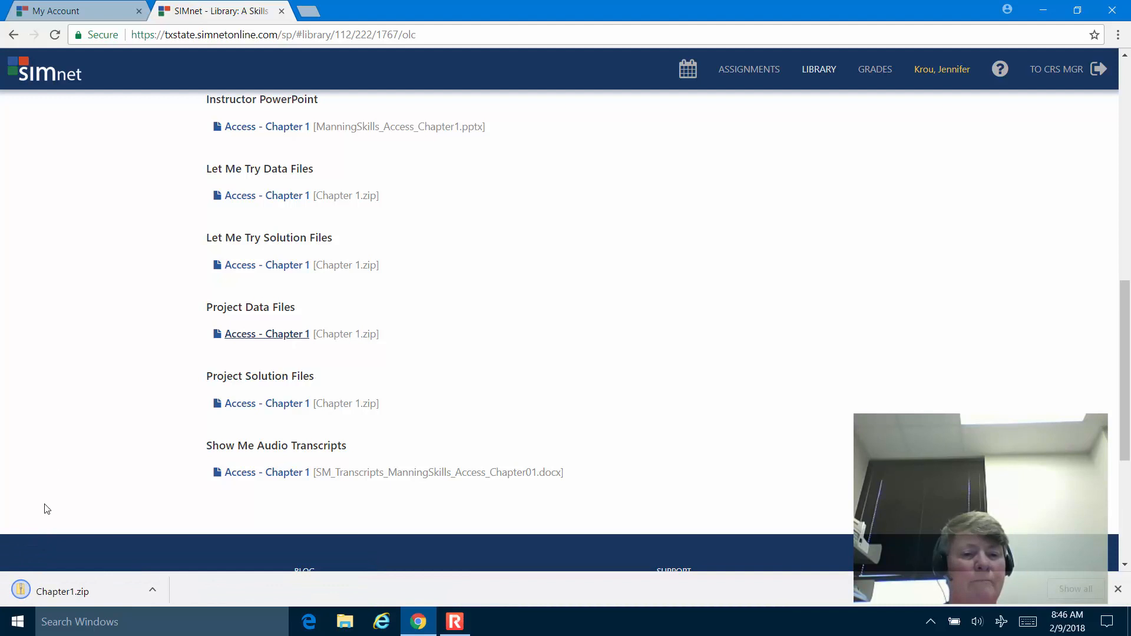
pyautogui.click(65, 594)
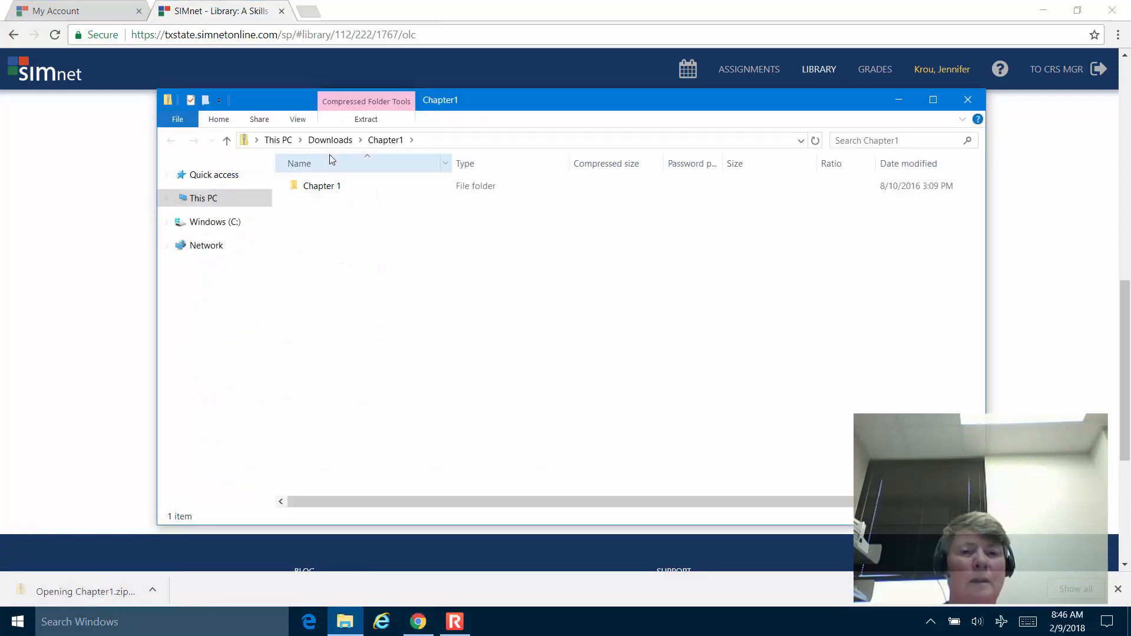
# Open the Chapter 1 folder in the zip and arrange it beside a restored Chrome window.
pyautogui.doubleClick(326, 187)
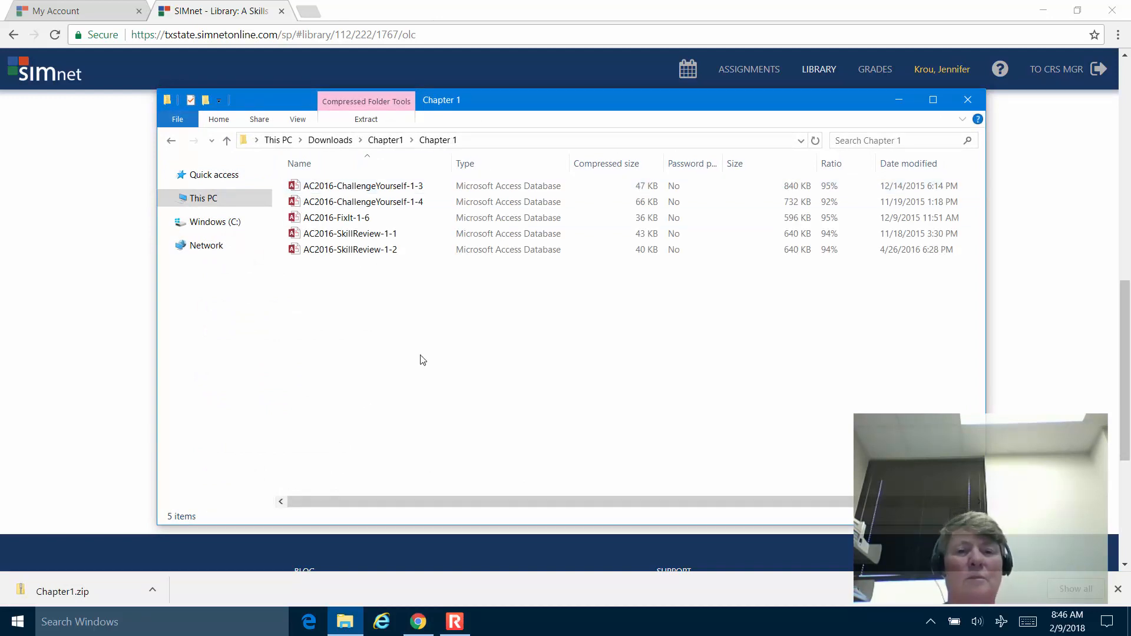
pyautogui.click(1077, 11)
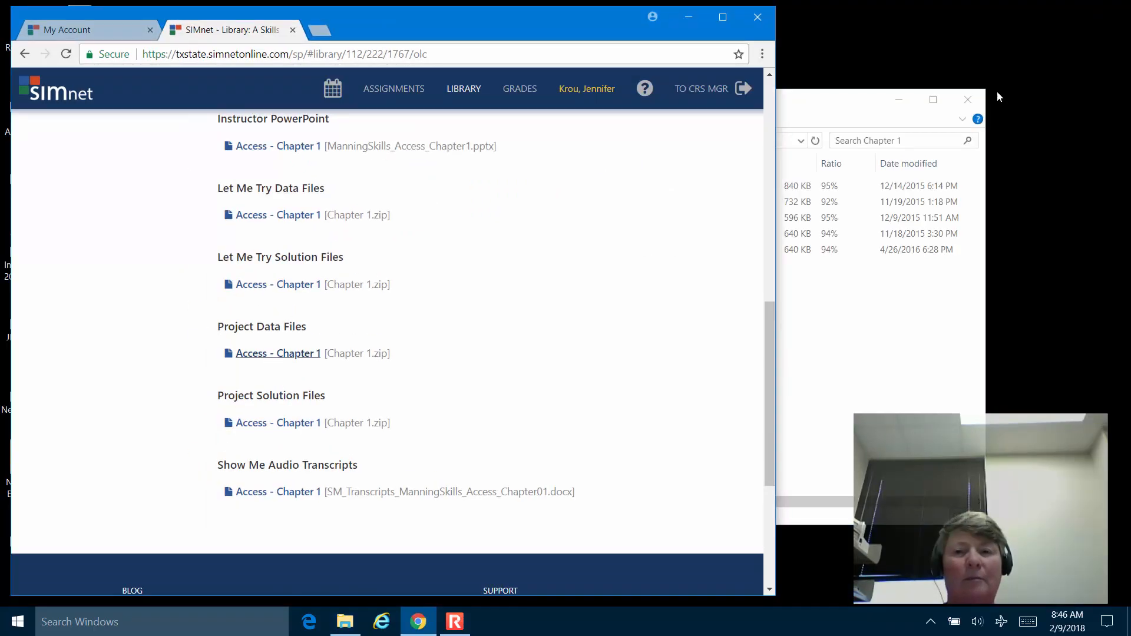
pyautogui.click(810, 113)
pyautogui.moveTo(810, 113); pyautogui.dragTo(732, 105)
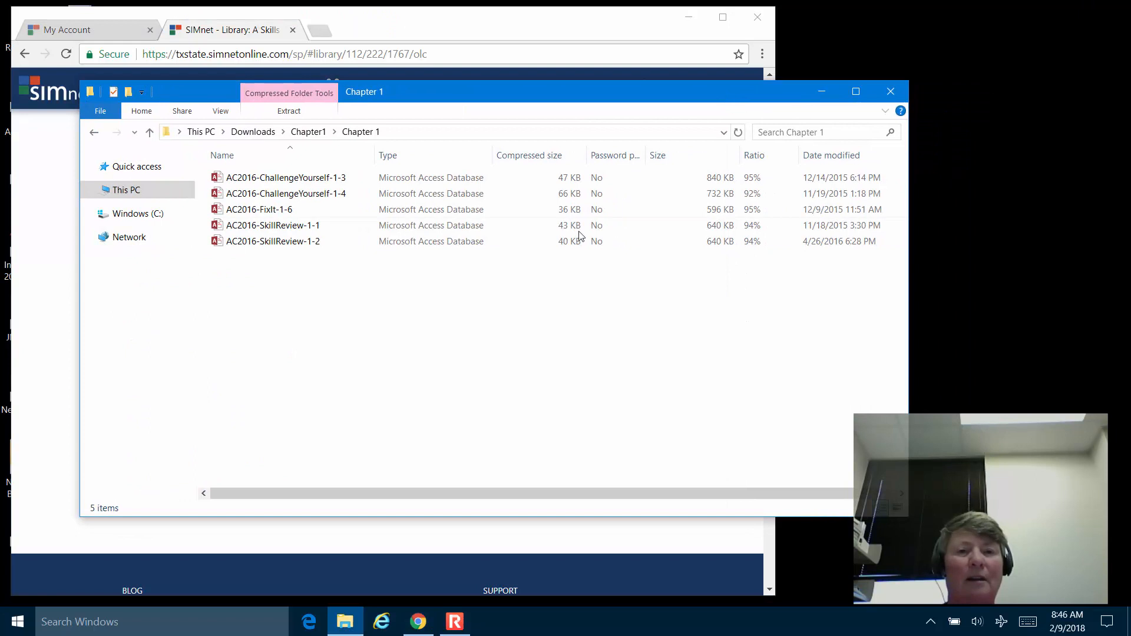
# Drag AC2016-SkillReview-1-1 onto the desktop, then close Explorer and minimize Chrome.
pyautogui.click(286, 179)
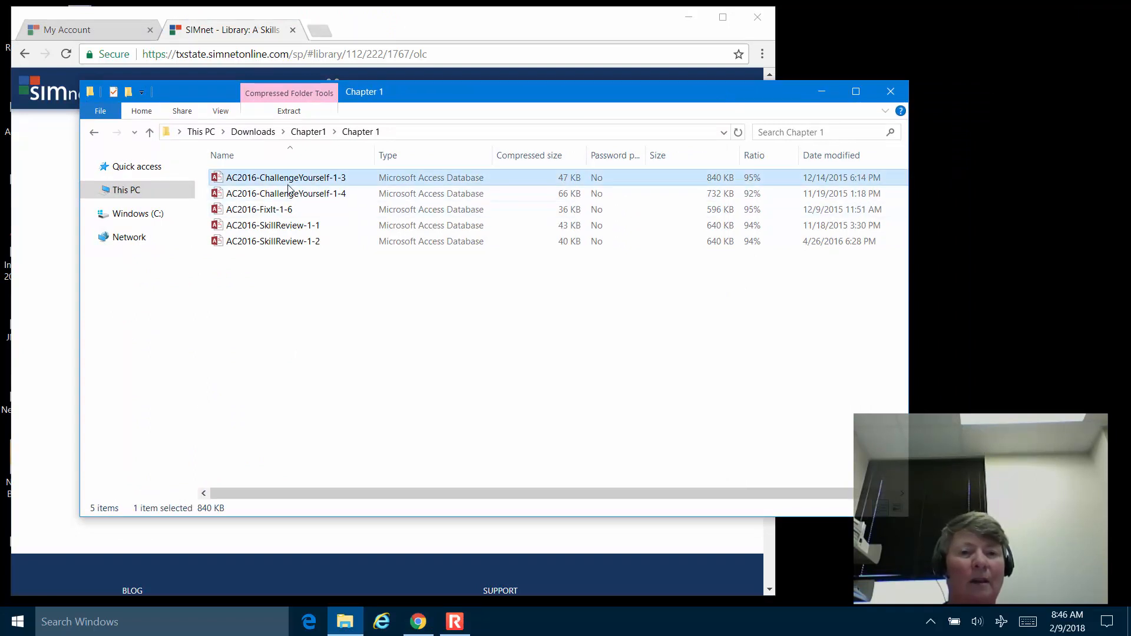
pyautogui.click(287, 227)
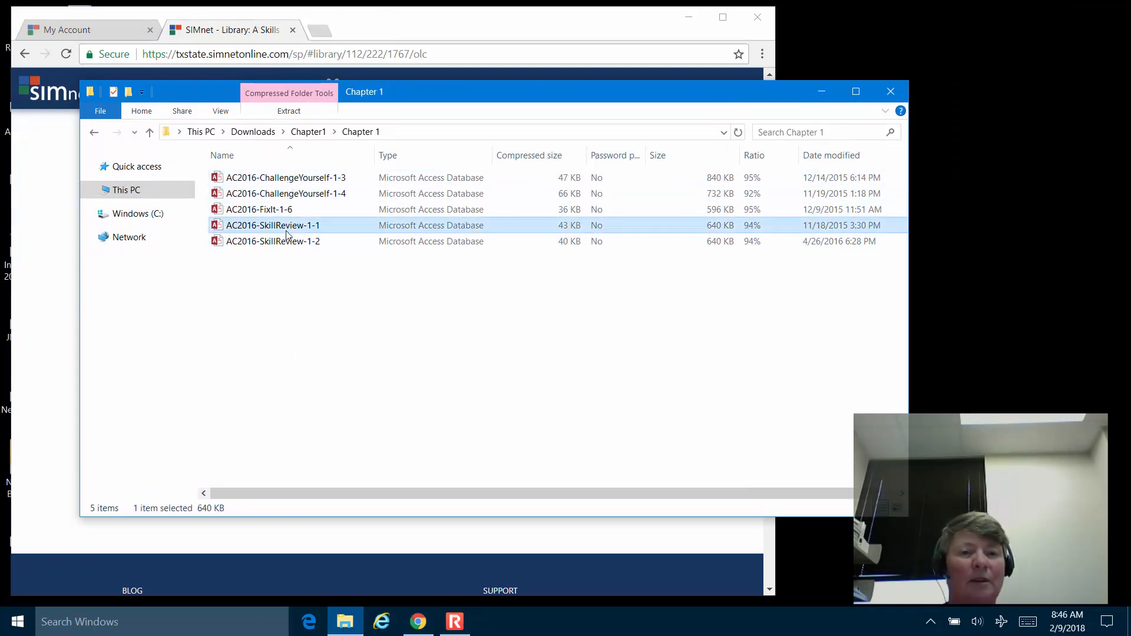
pyautogui.moveTo(287, 234); pyautogui.dragTo(998, 270)
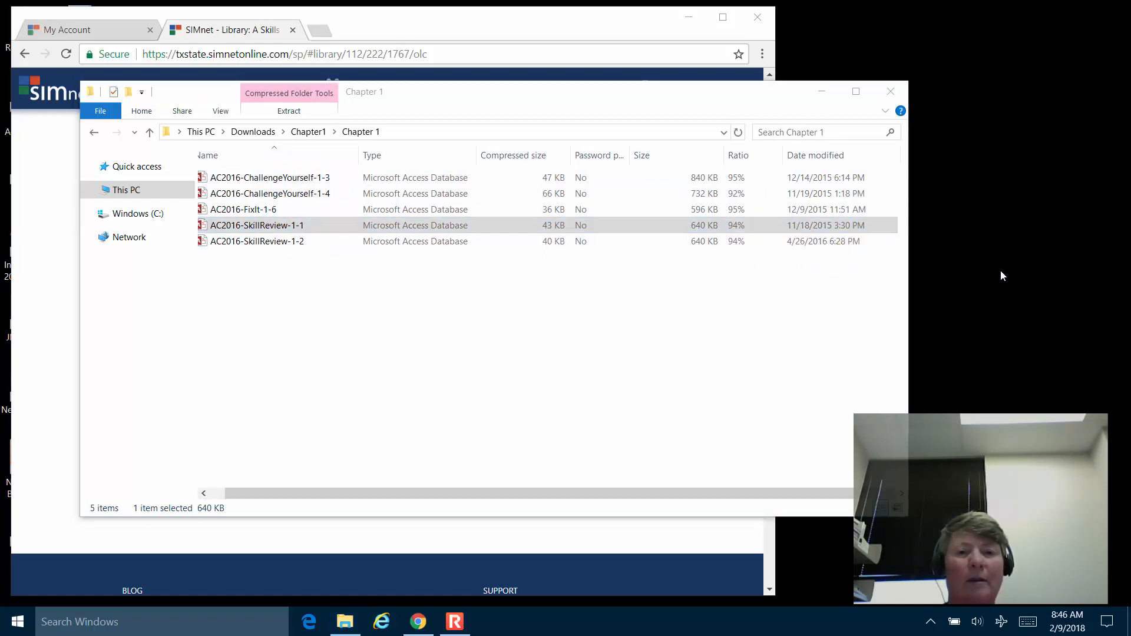
pyautogui.click(890, 92)
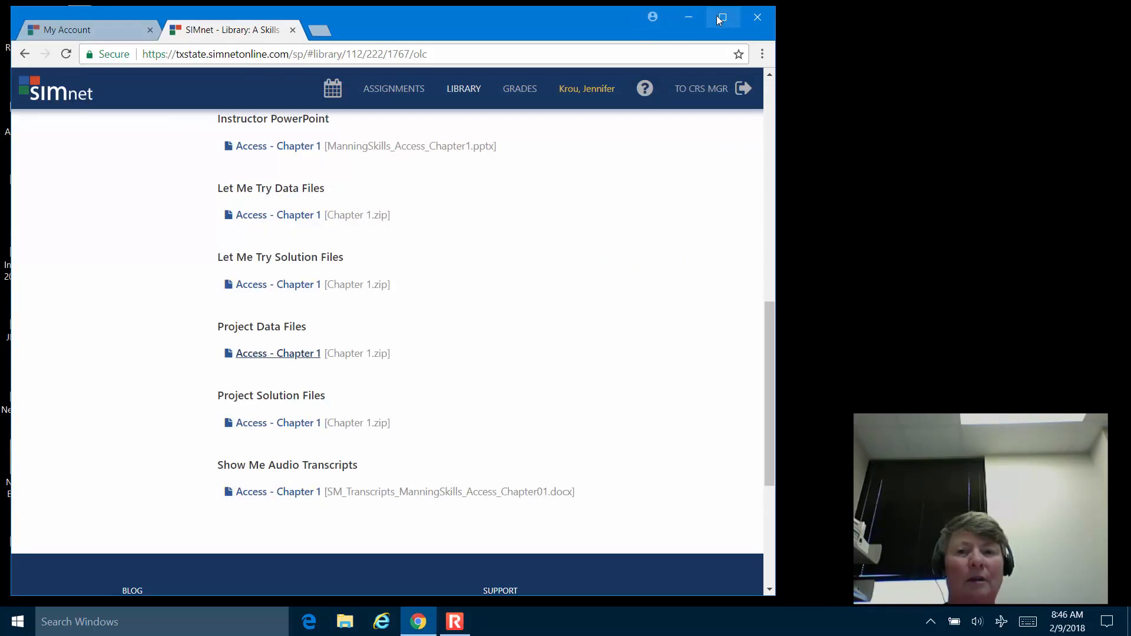
pyautogui.click(688, 17)
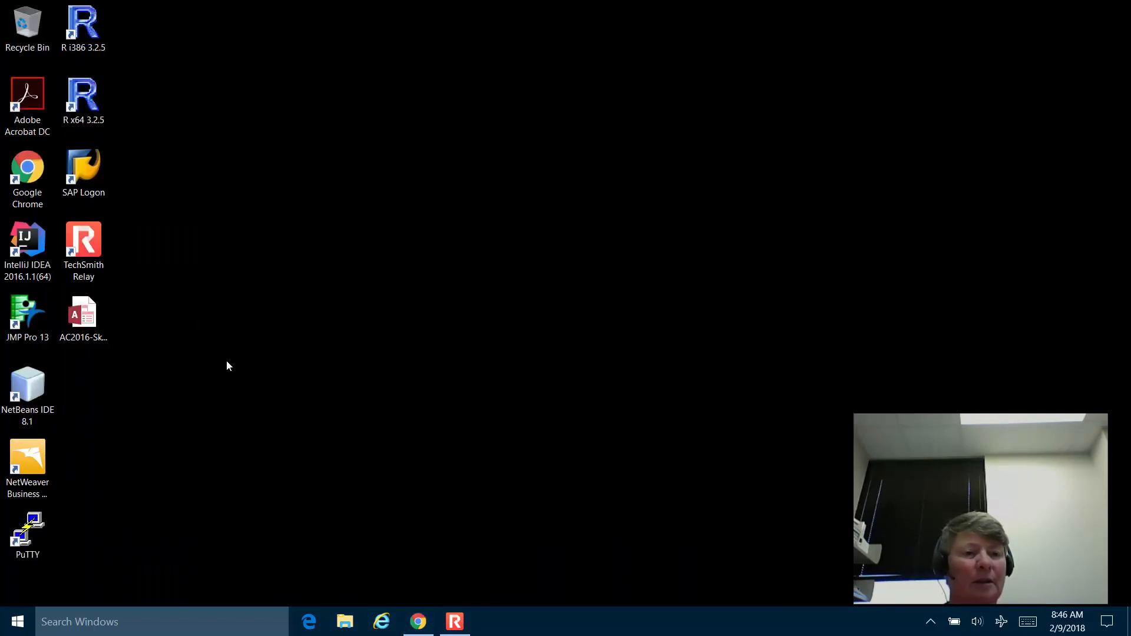
# Bring Chrome back maximized and open Skill Review 1.1 from Access Chapter 1's pages.
pyautogui.click(419, 619)
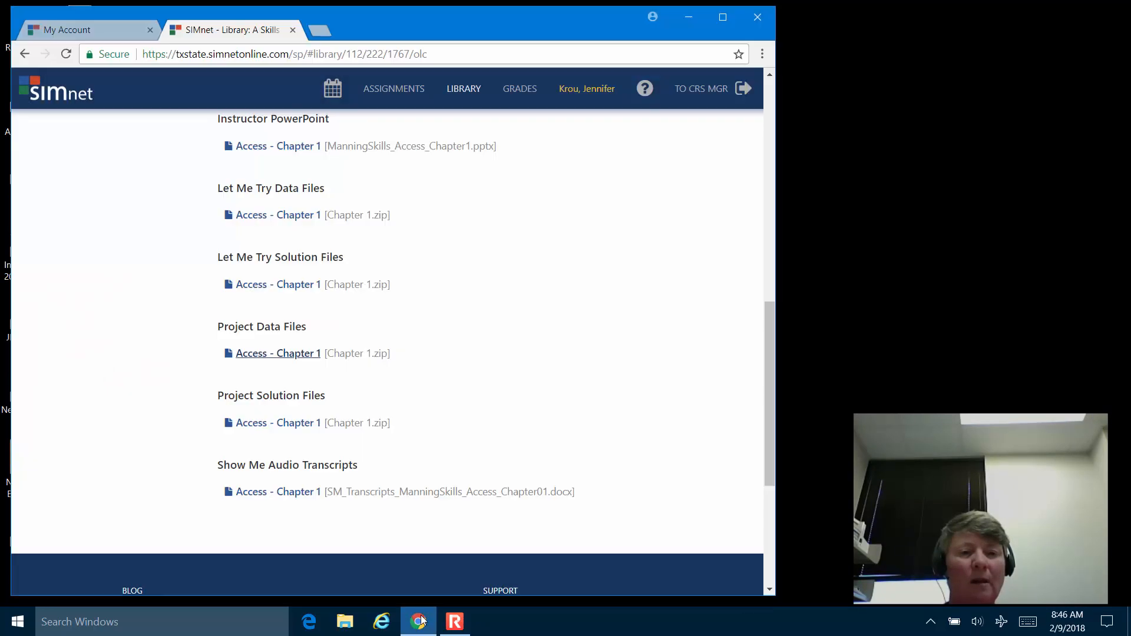
pyautogui.click(721, 18)
pyautogui.scroll(5, 709, 408)
pyautogui.scroll(5, 711, 411)
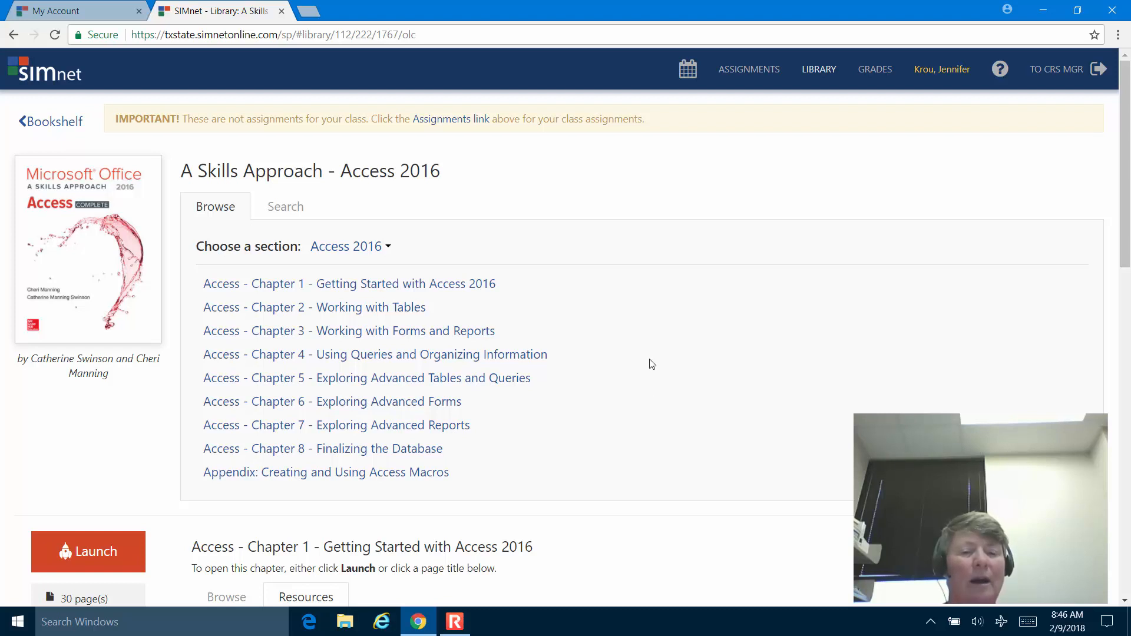
pyautogui.scroll(-5, 654, 367)
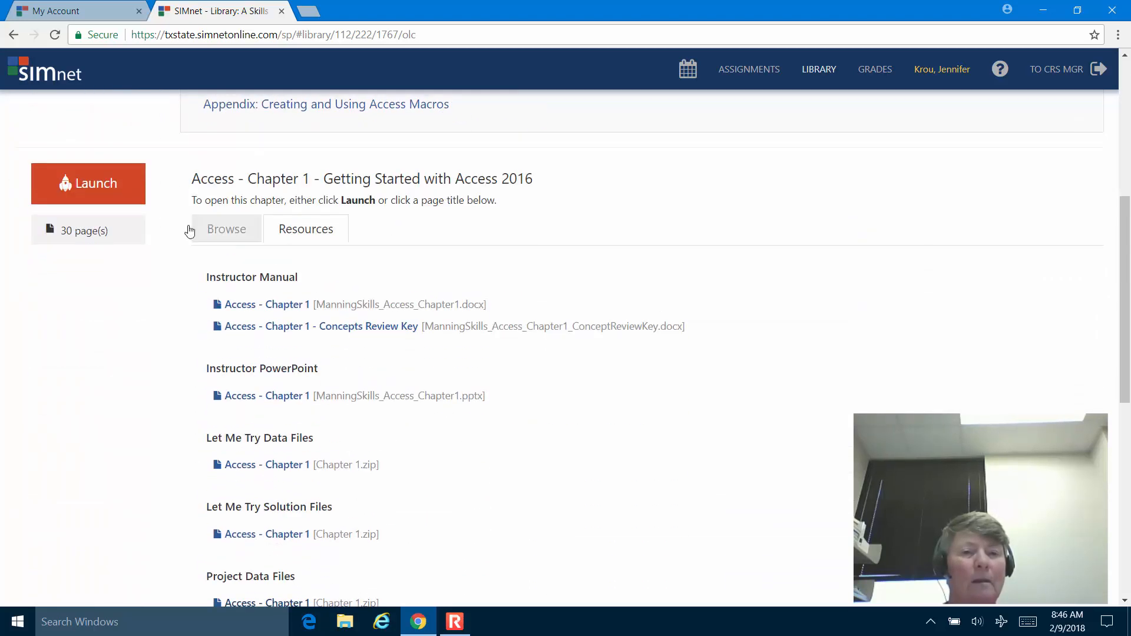
pyautogui.click(235, 238)
pyautogui.scroll(-2, 712, 313)
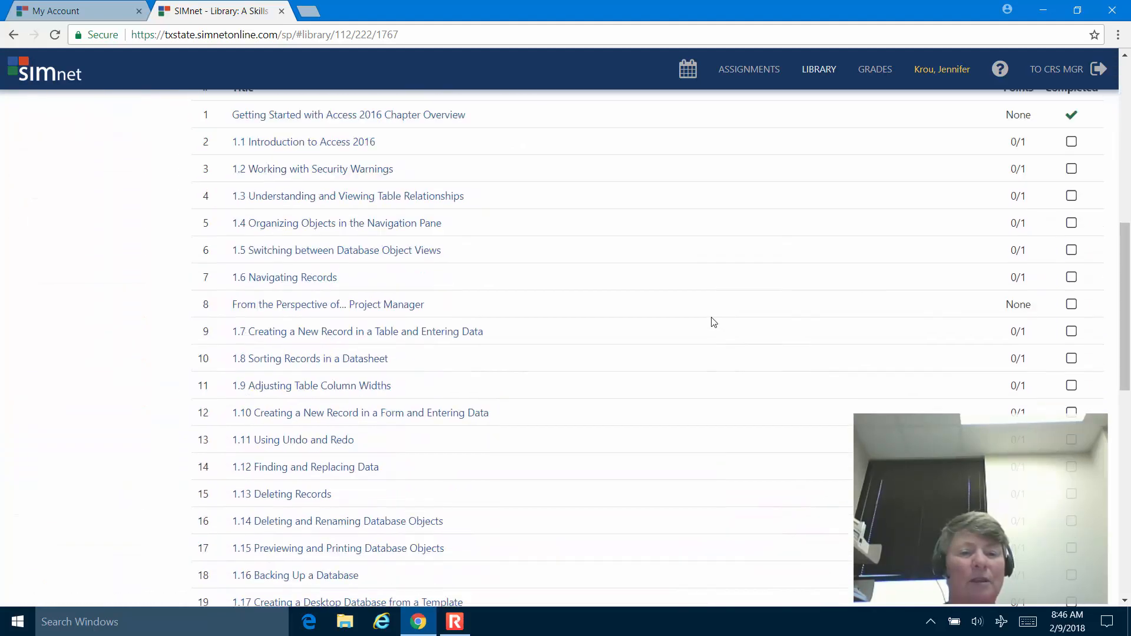
pyautogui.scroll(-6, 714, 321)
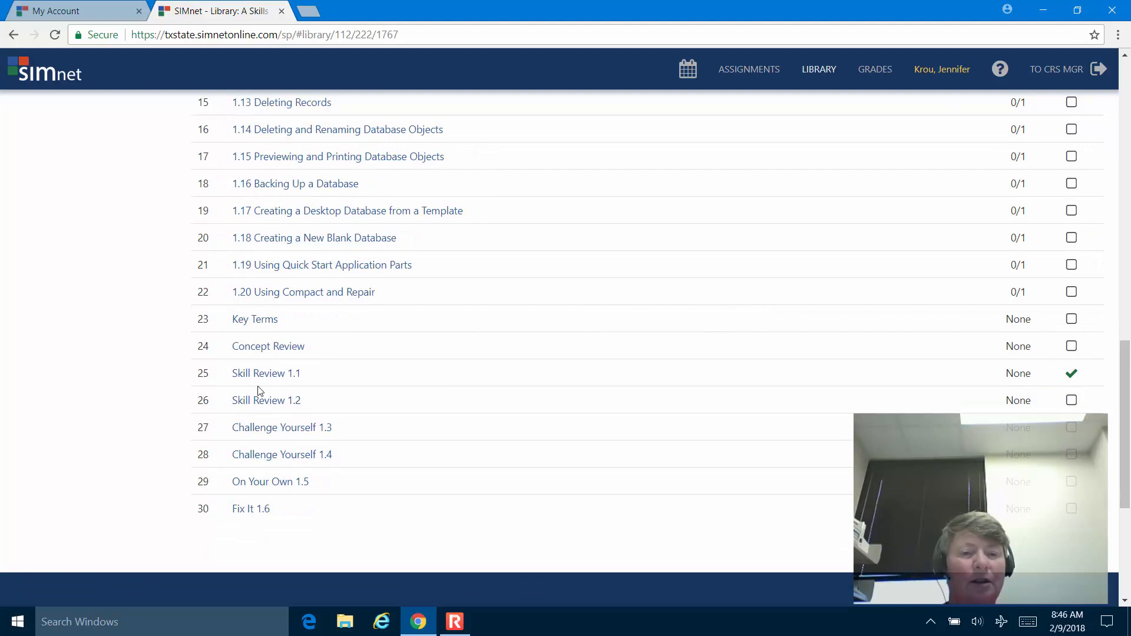
pyautogui.click(263, 377)
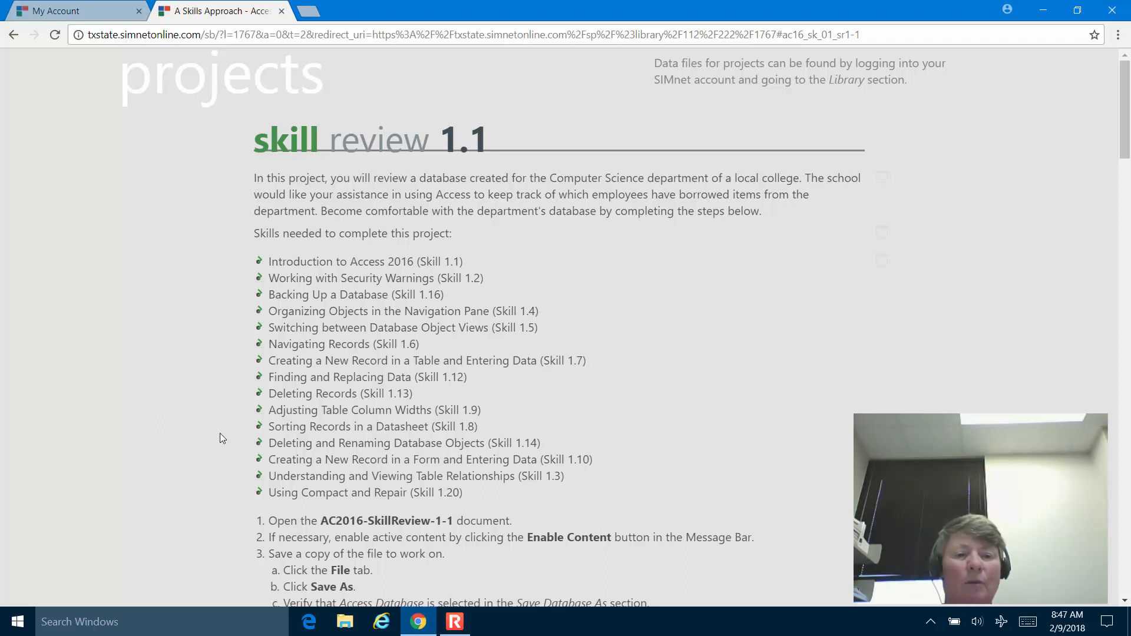
# Scroll through the Skill Review 1.1 project steps.
pyautogui.click(368, 327)
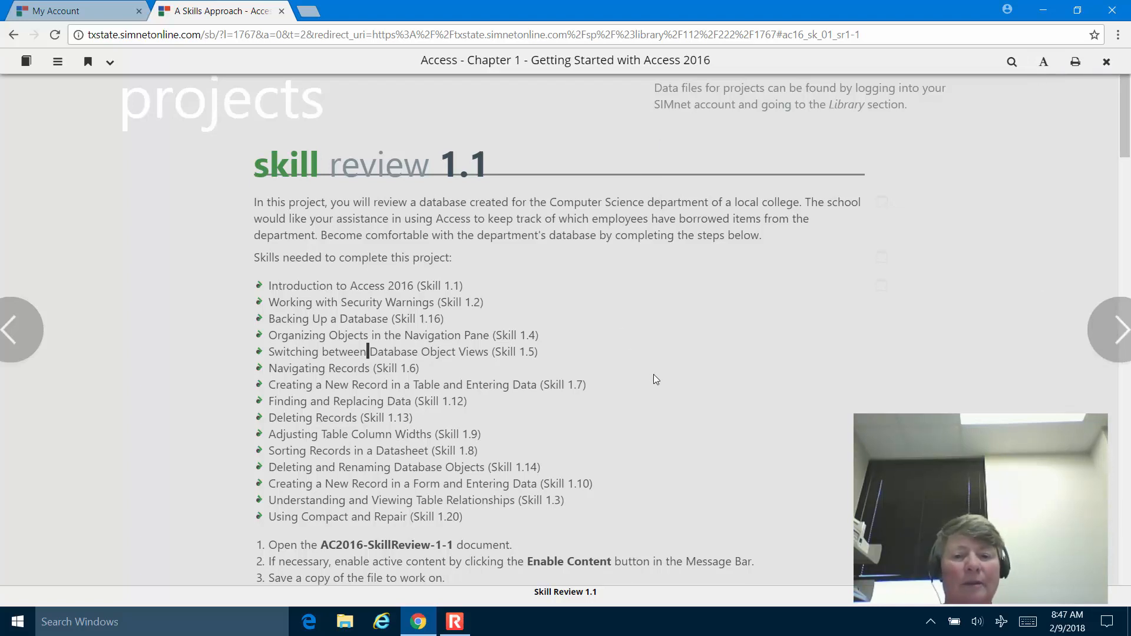
pyautogui.scroll(-8, 653, 374)
pyautogui.scroll(-8, 661, 379)
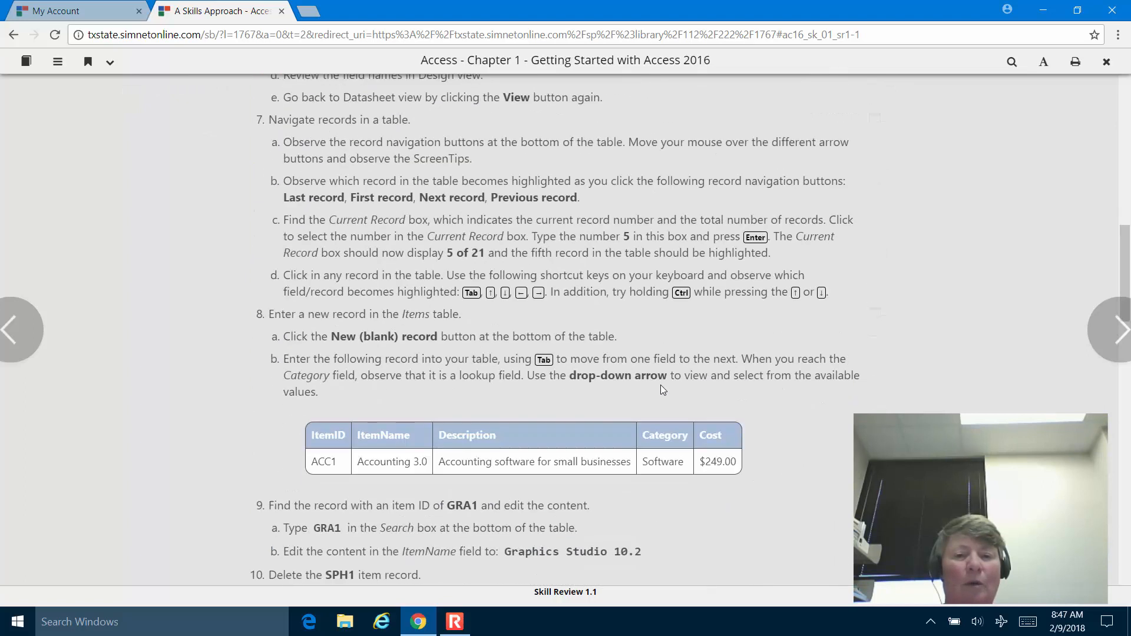
pyautogui.scroll(8, 661, 386)
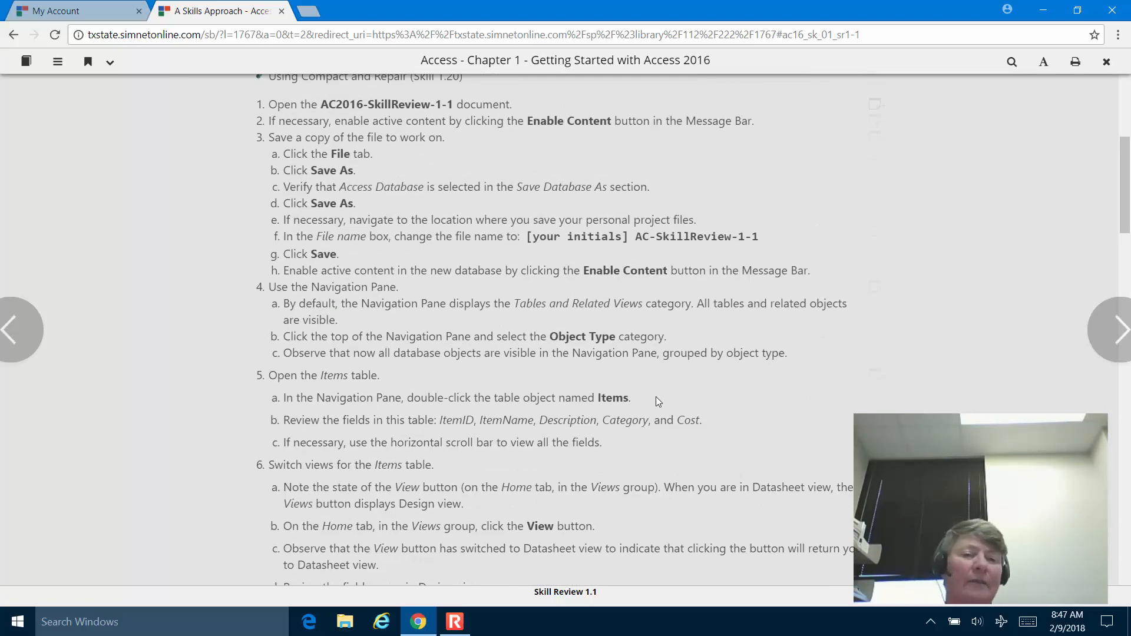
pyautogui.scroll(2, 654, 398)
pyautogui.scroll(5, 654, 404)
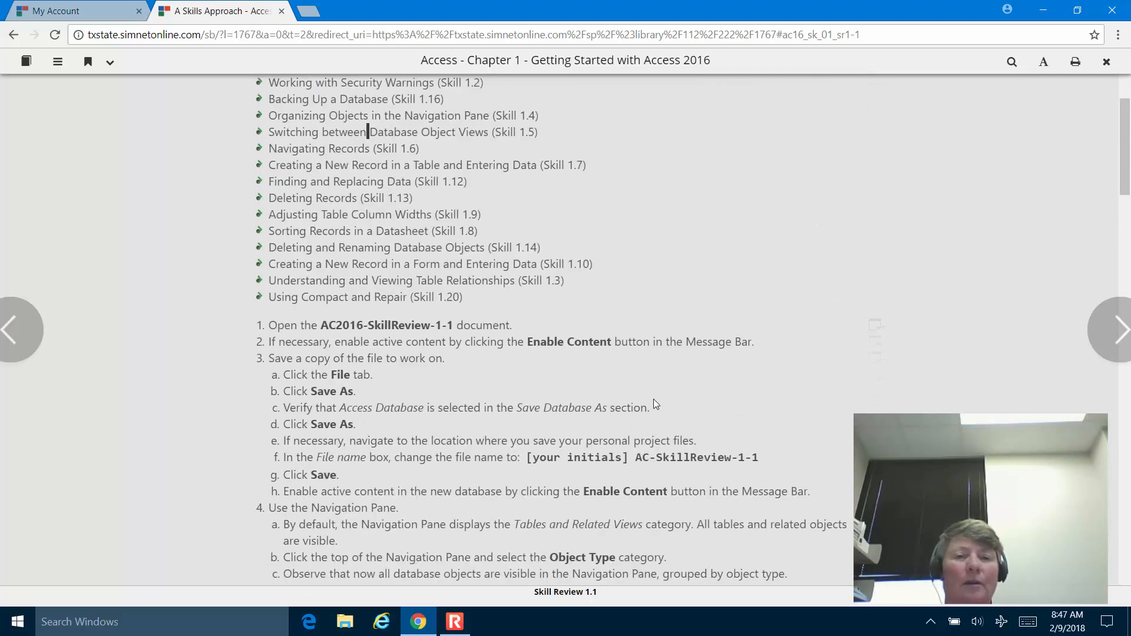
pyautogui.scroll(1, 655, 404)
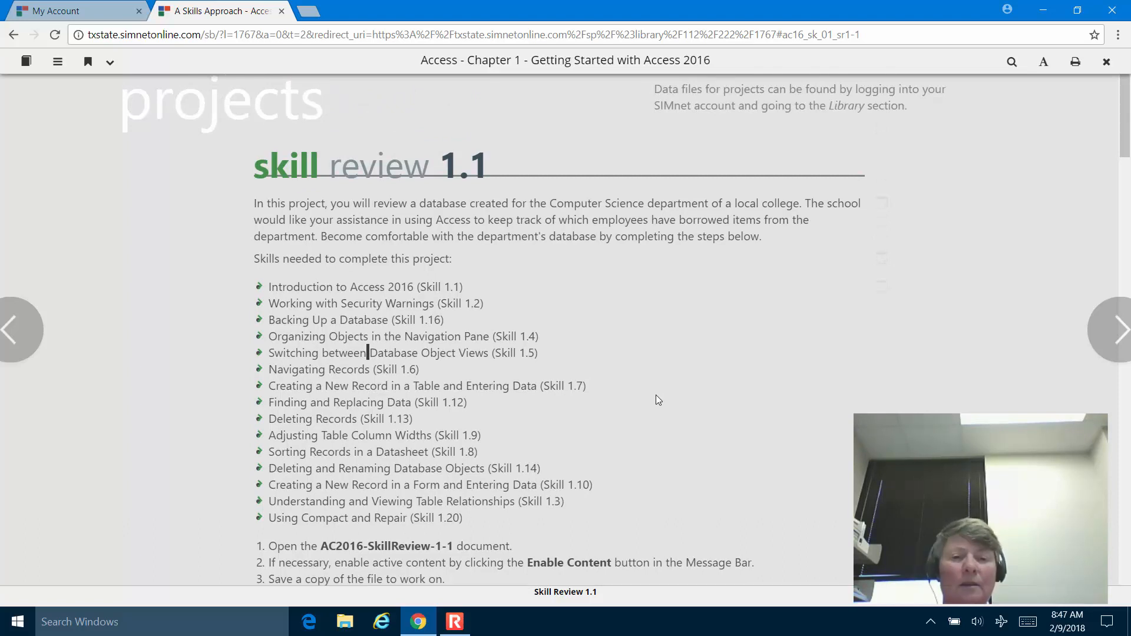
pyautogui.scroll(-5, 650, 398)
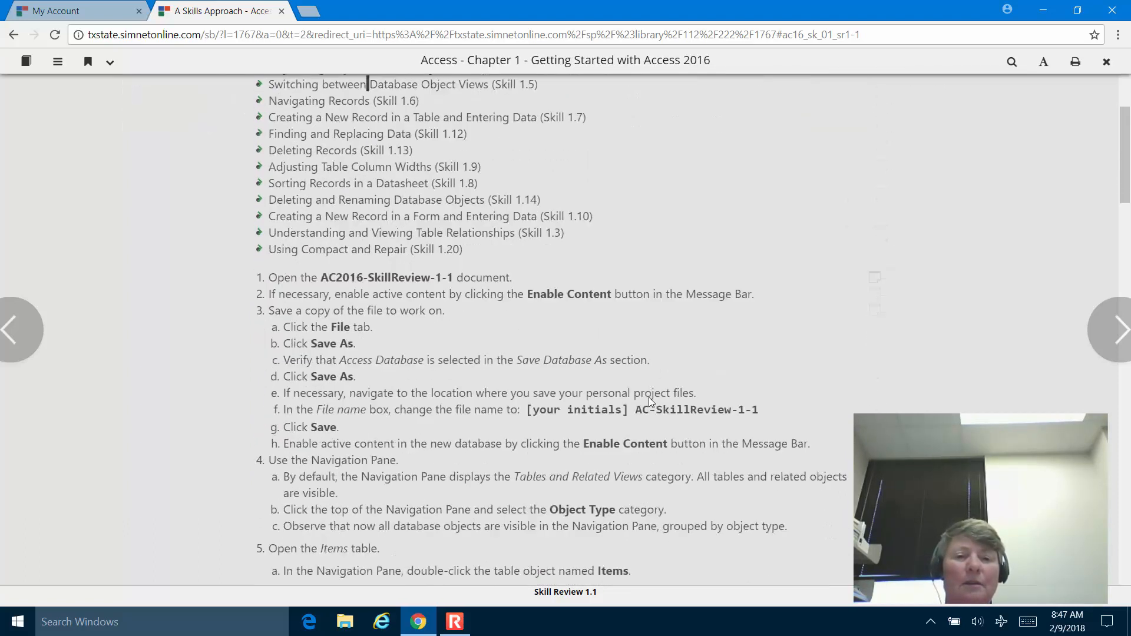
pyautogui.scroll(-1, 651, 402)
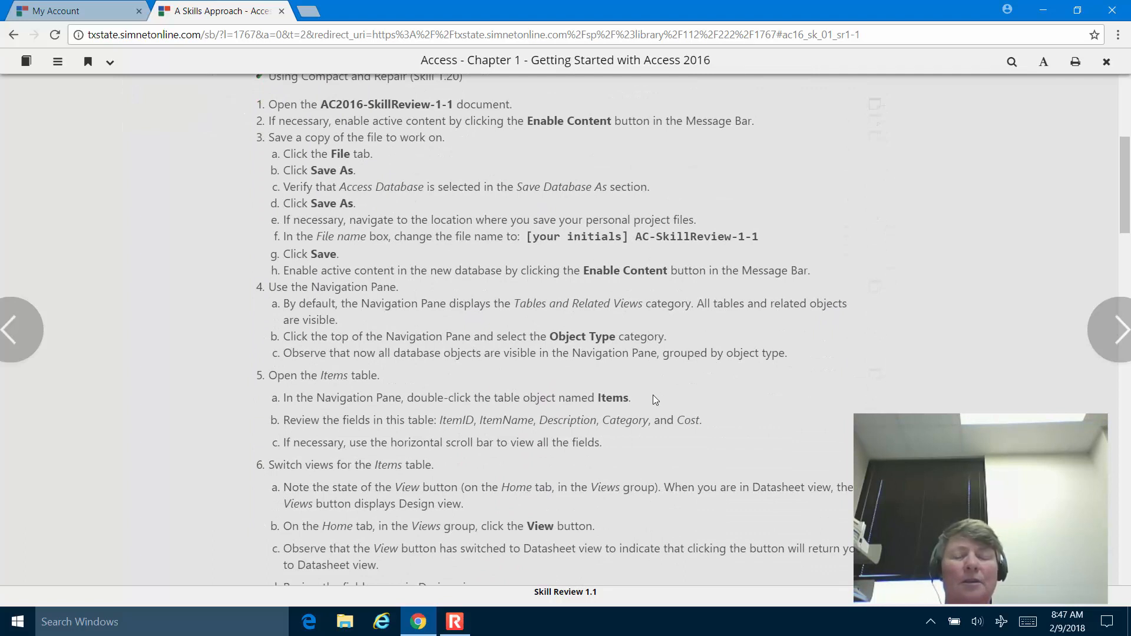
# Restore Chrome, narrow it to about half width, and minimize it.
pyautogui.click(1077, 10)
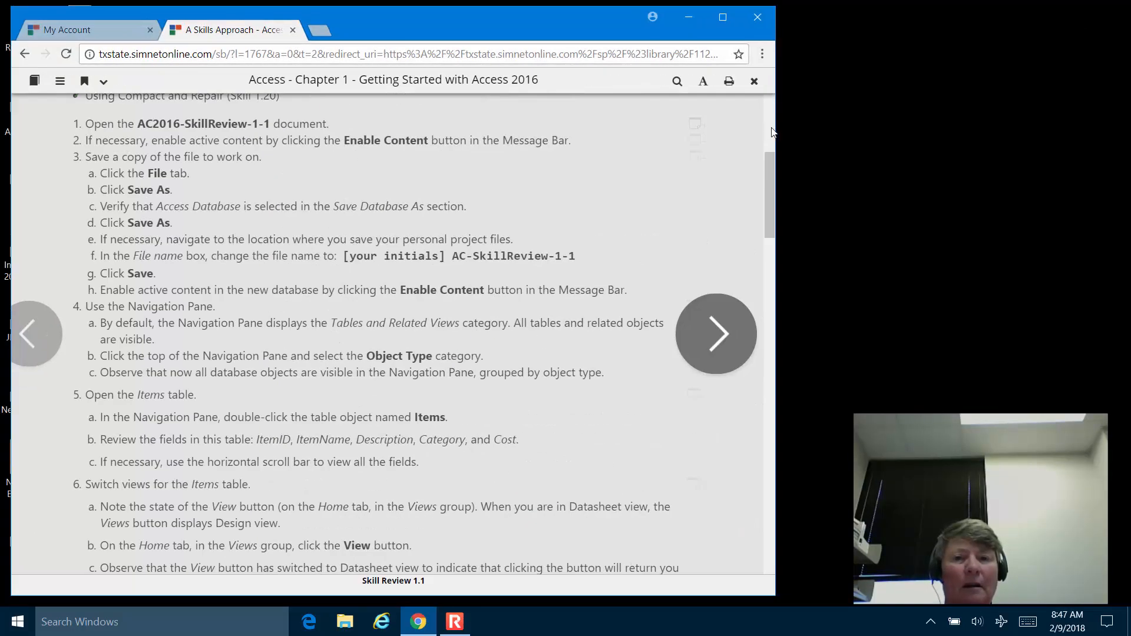
pyautogui.moveTo(771, 132); pyautogui.dragTo(484, 108)
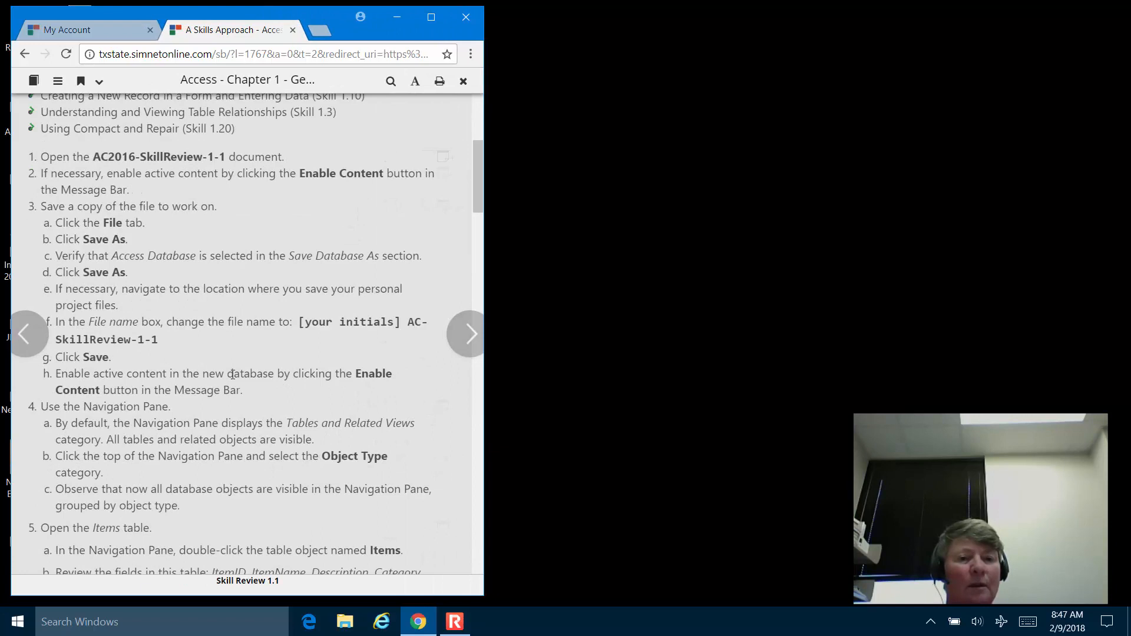
pyautogui.click(905, 328)
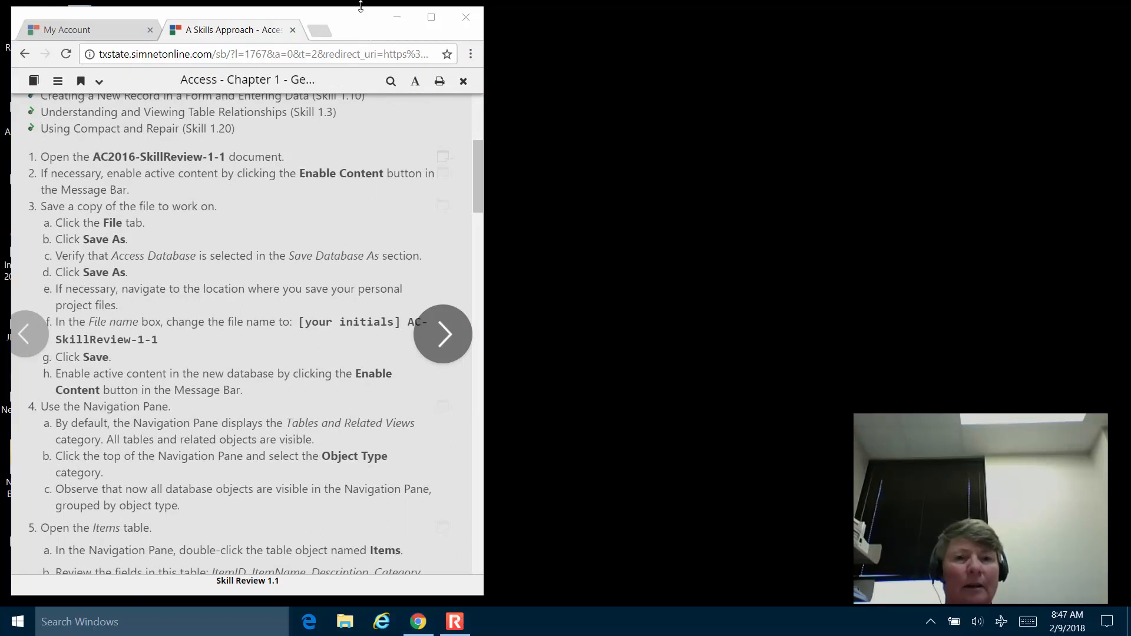
pyautogui.click(399, 16)
# Open AC2016-SkillReview-1-1 from the desktop, accept the license, dismiss What's New, and enable content.
pyautogui.doubleClick(100, 319)
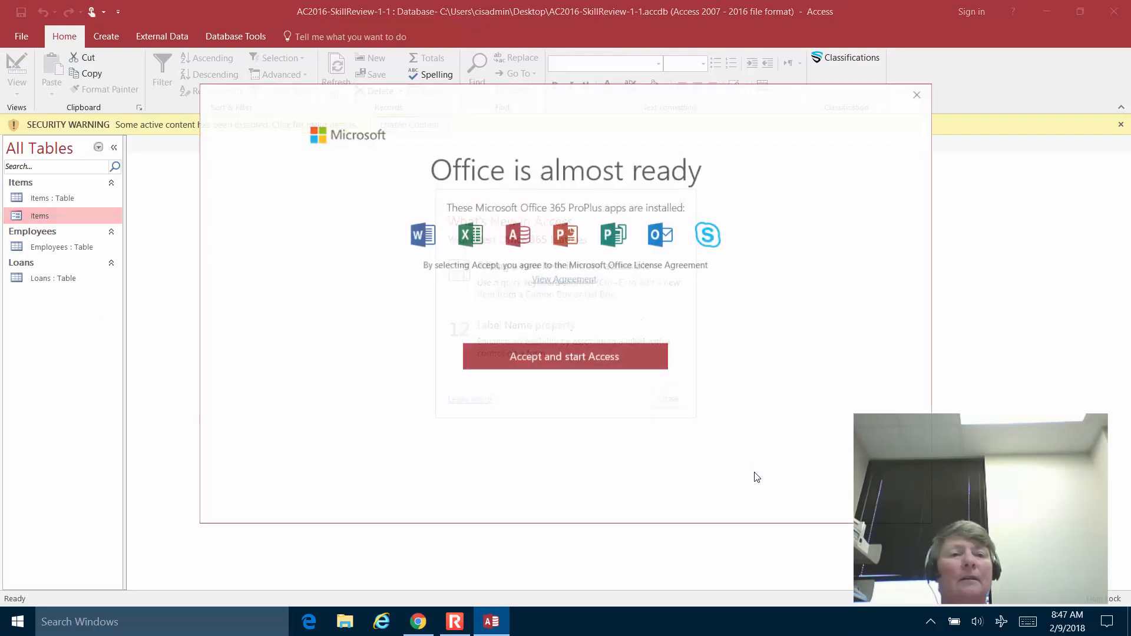
pyautogui.click(581, 365)
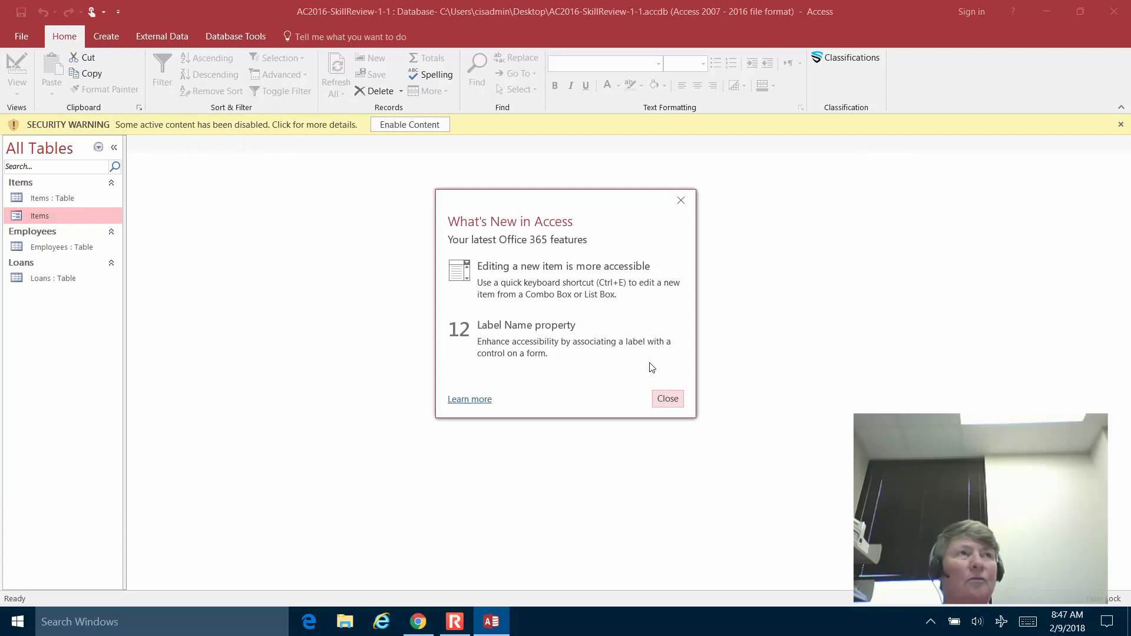
pyautogui.click(671, 400)
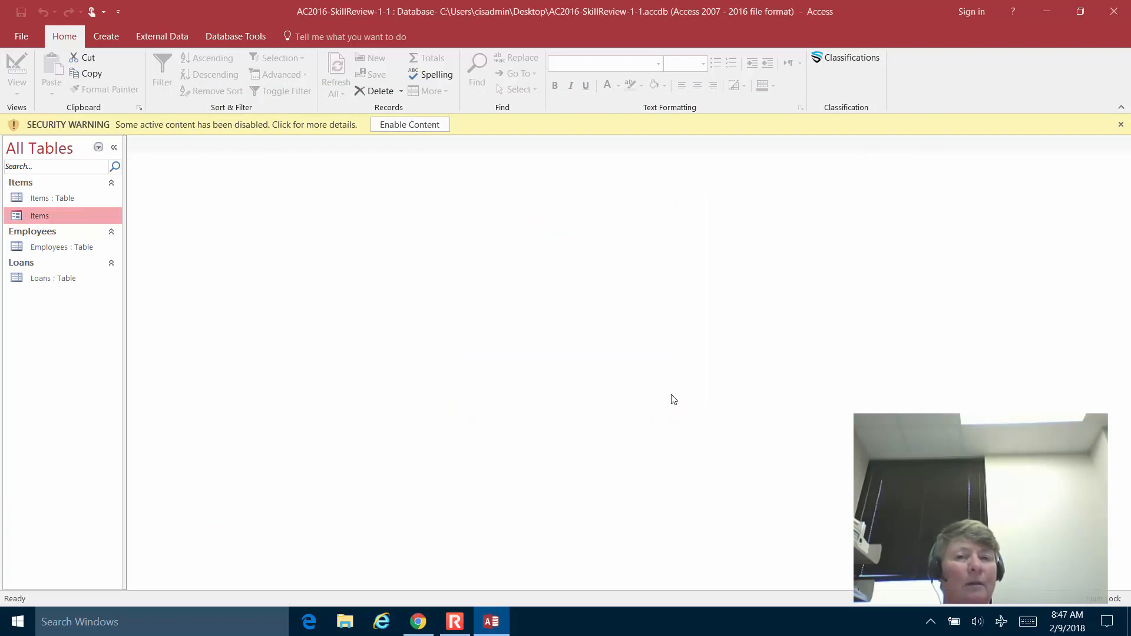
pyautogui.click(398, 125)
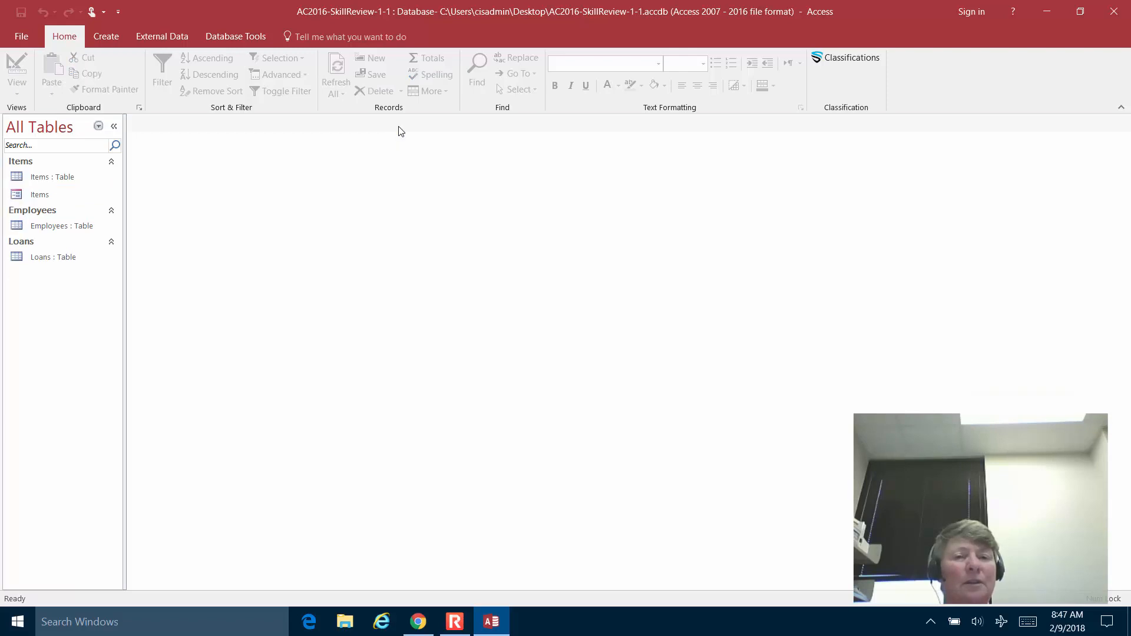
pyautogui.click(22, 37)
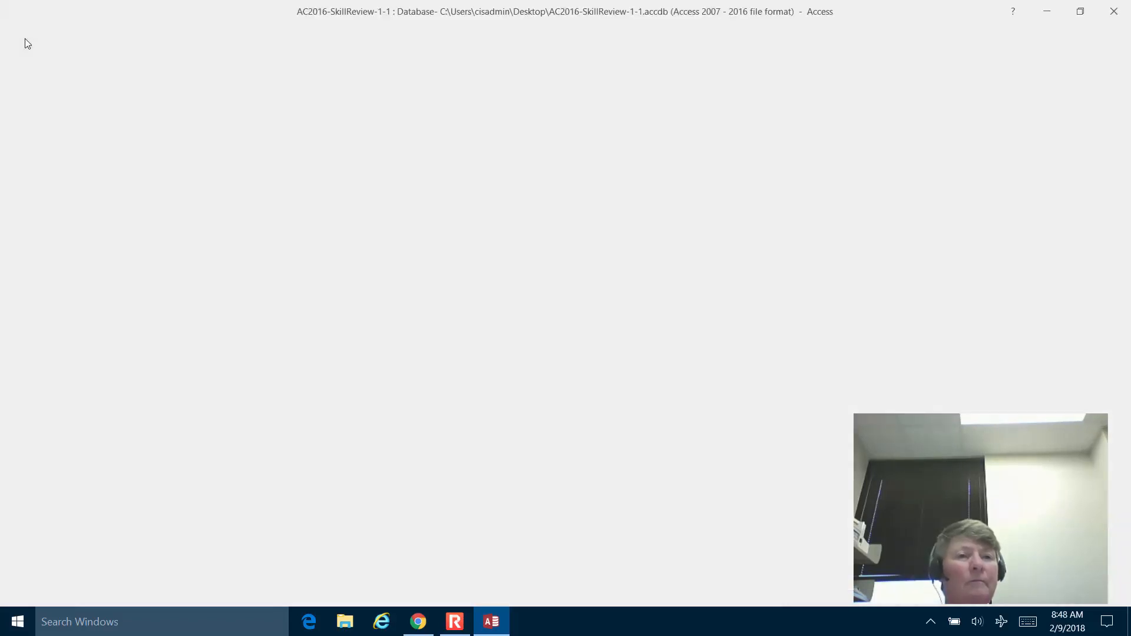
# Save the database to the Desktop as AC2016-SkillReview-1-1, replacing the existing file.
pyautogui.click(26, 163)
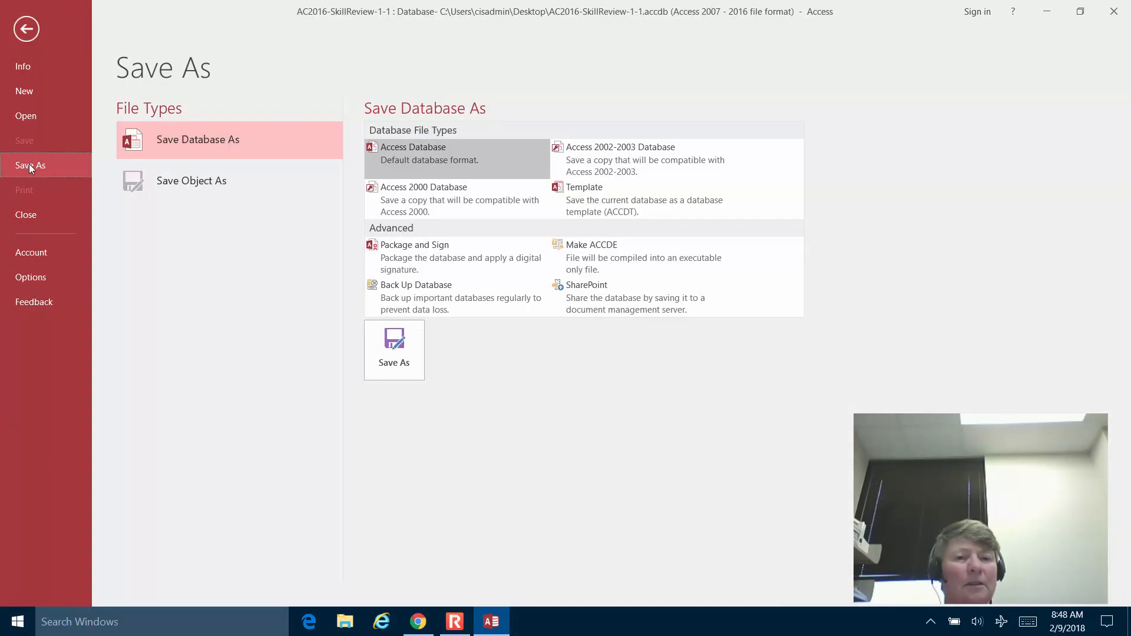
pyautogui.click(393, 345)
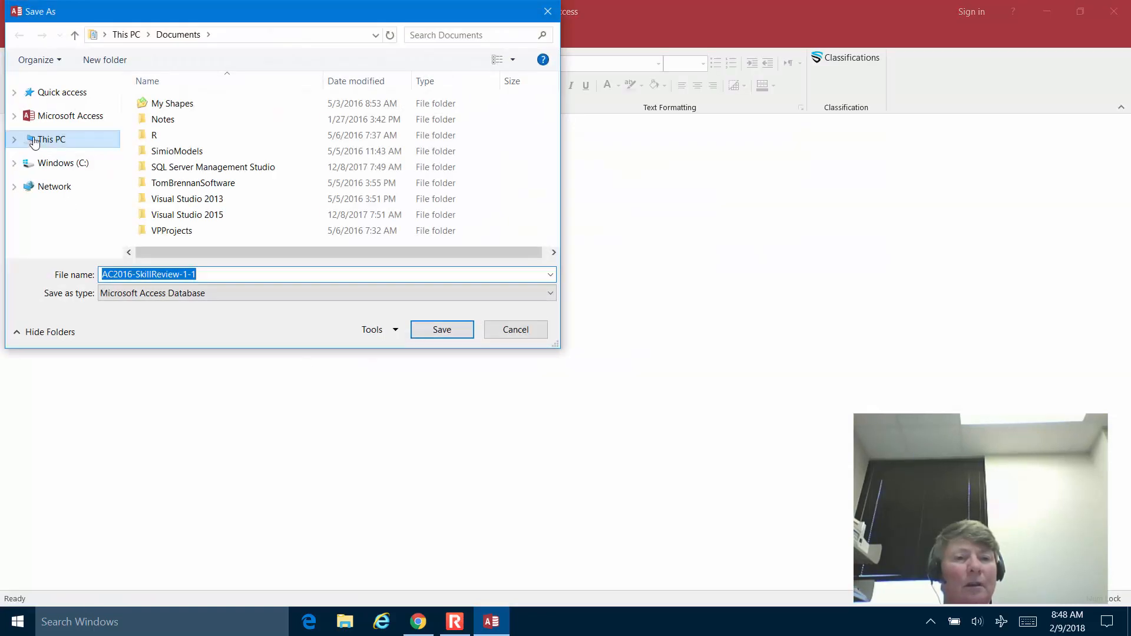
pyautogui.click(46, 141)
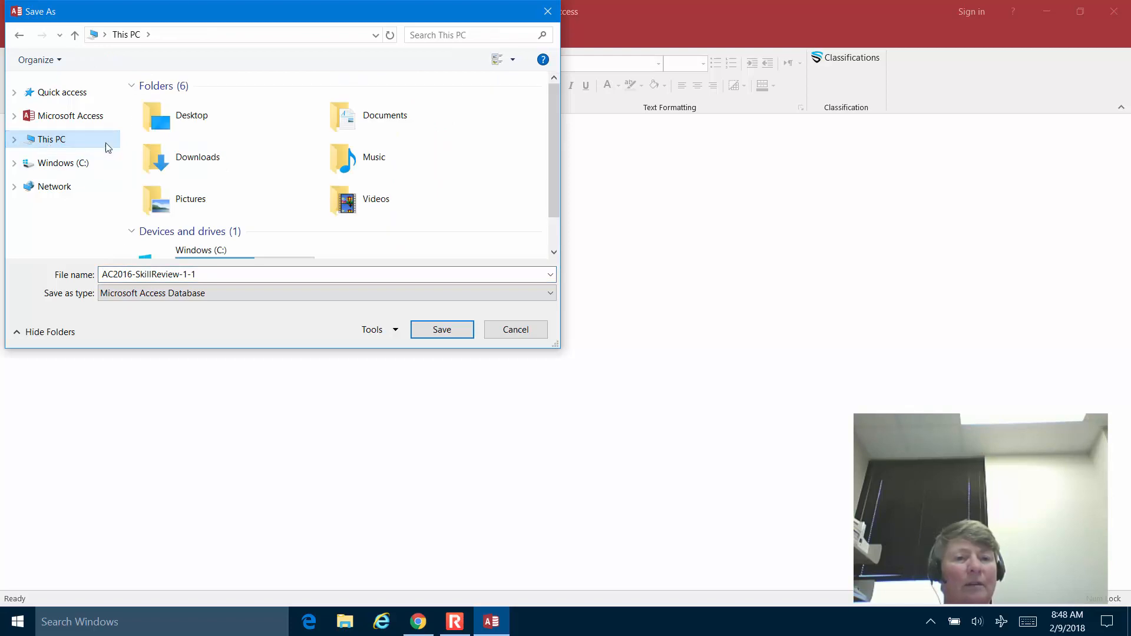
pyautogui.click(195, 121)
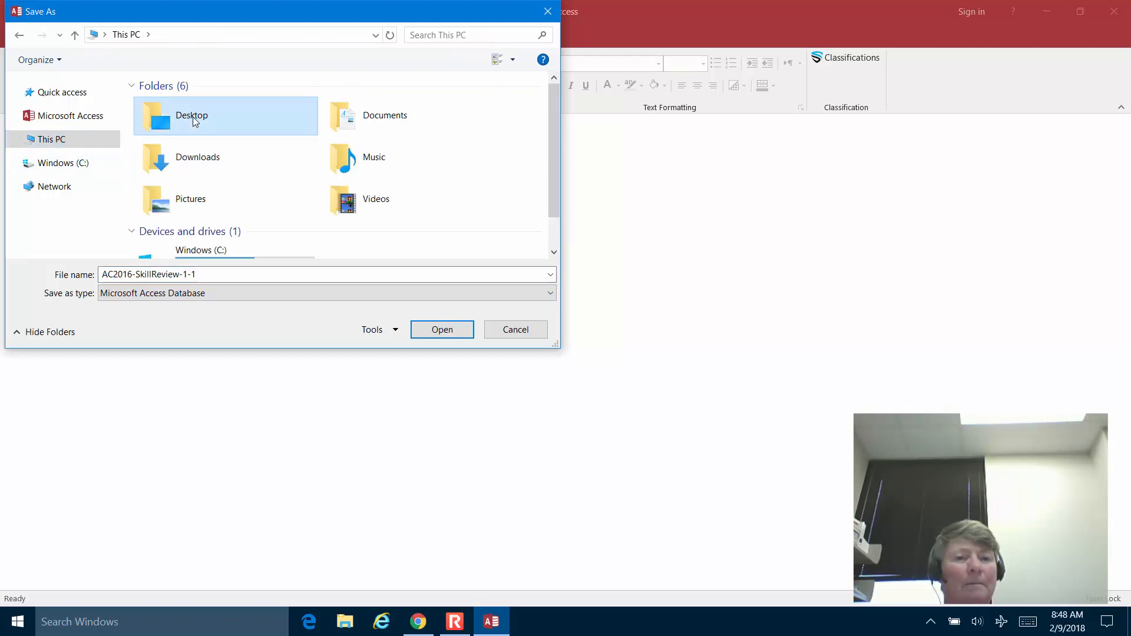
pyautogui.click(454, 330)
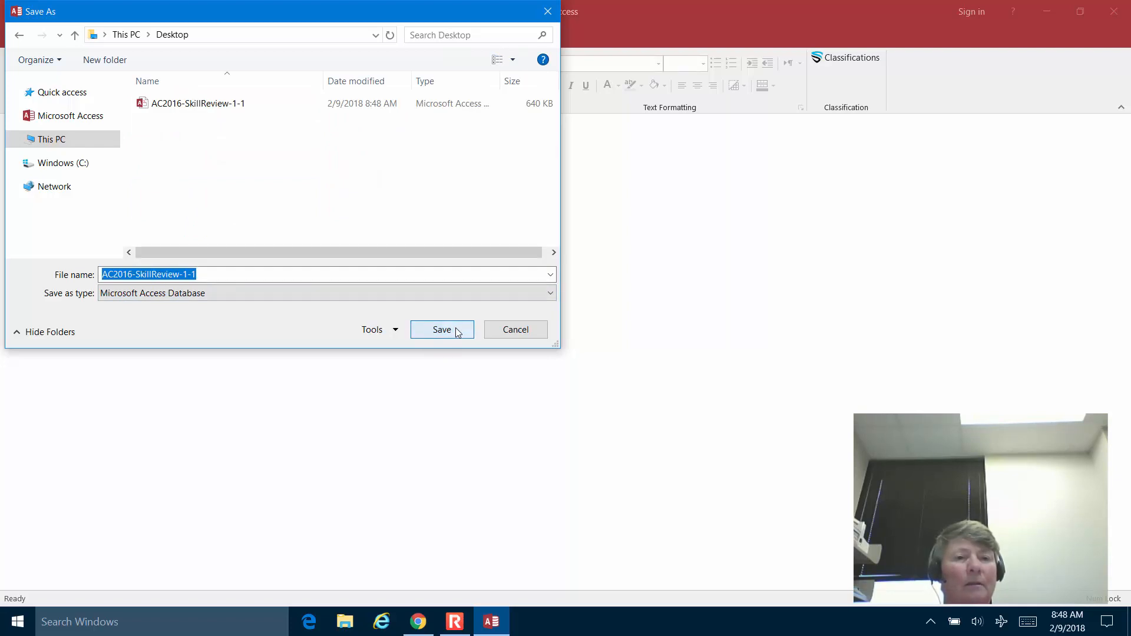
pyautogui.click(457, 331)
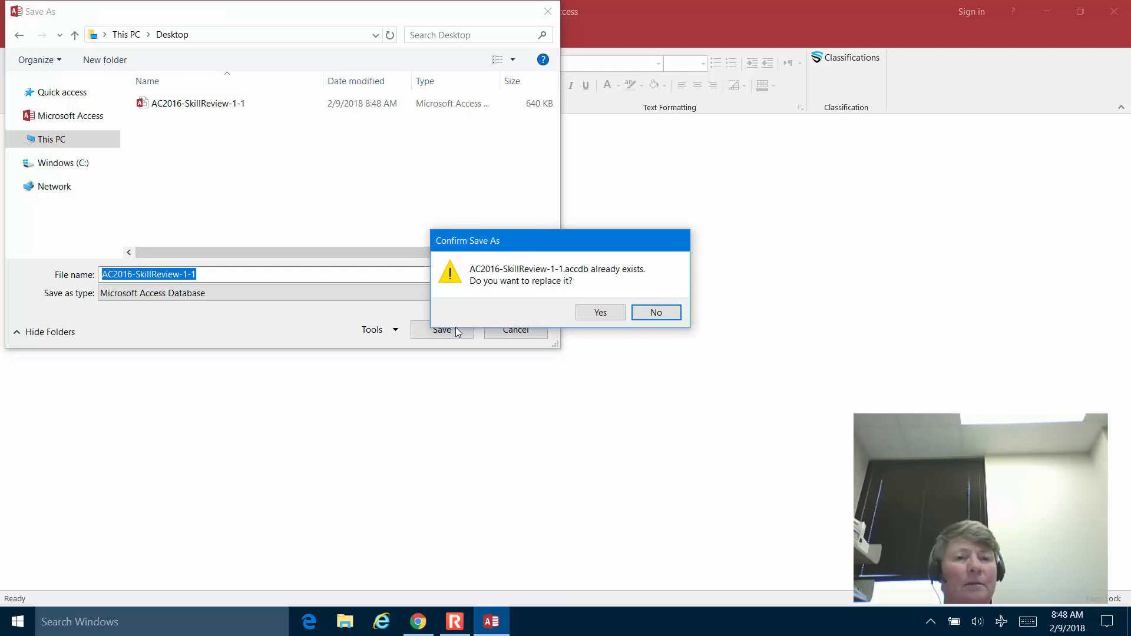
pyautogui.click(605, 320)
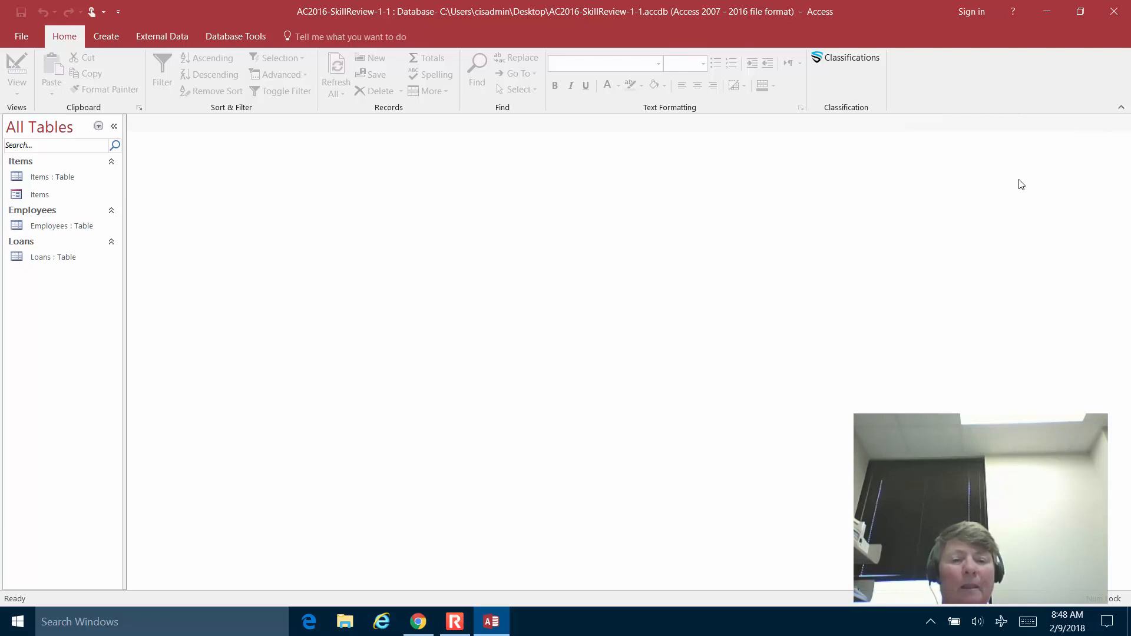
# Resize Access onto the right half of the screen, with Chrome's instructions on the left.
pyautogui.click(1081, 12)
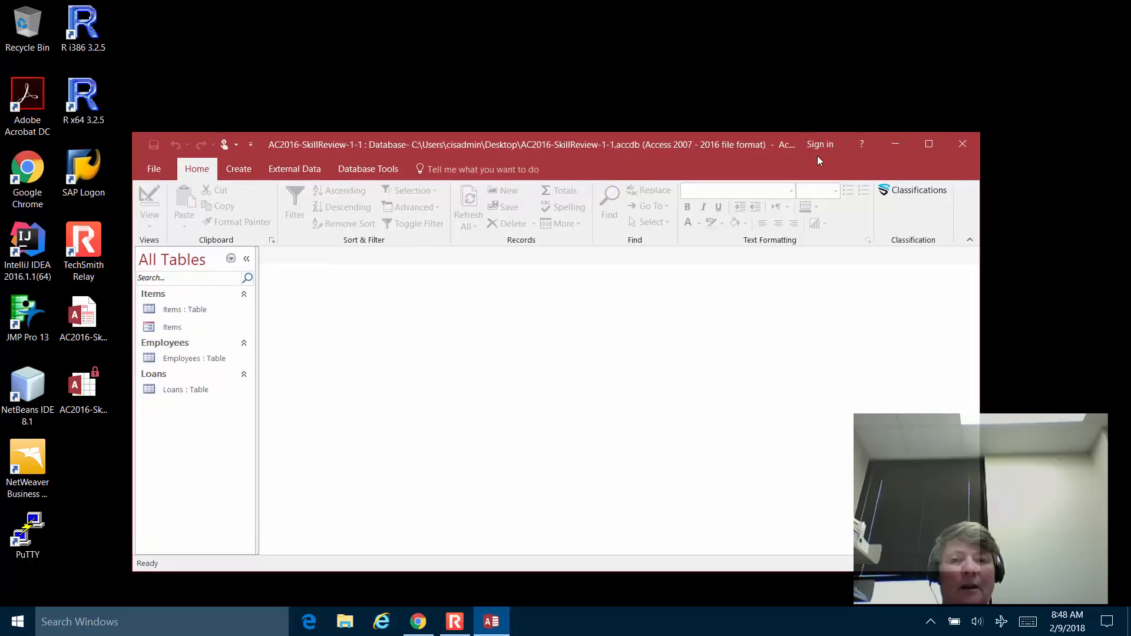
pyautogui.moveTo(798, 129); pyautogui.dragTo(824, 20)
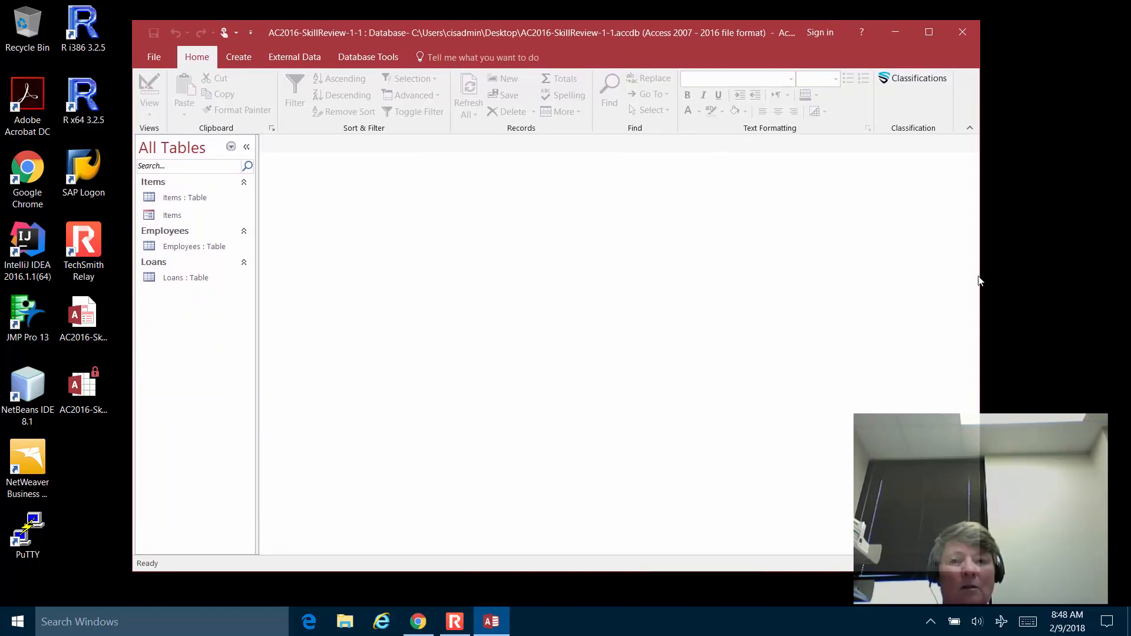
pyautogui.moveTo(979, 276); pyautogui.dragTo(709, 270)
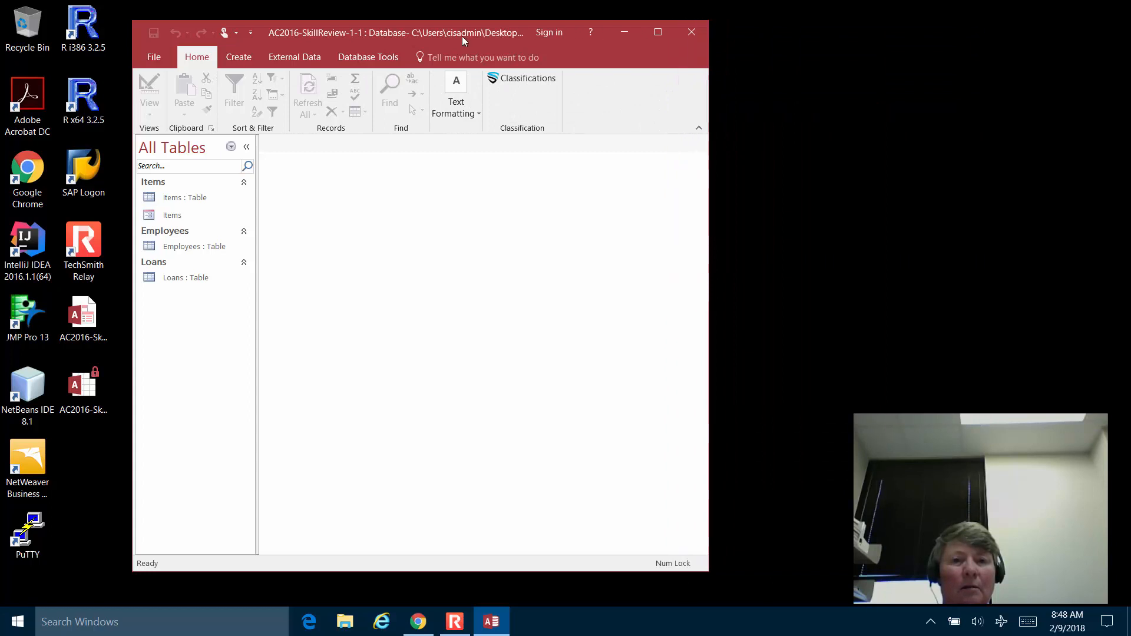
pyautogui.moveTo(464, 29); pyautogui.dragTo(866, 26)
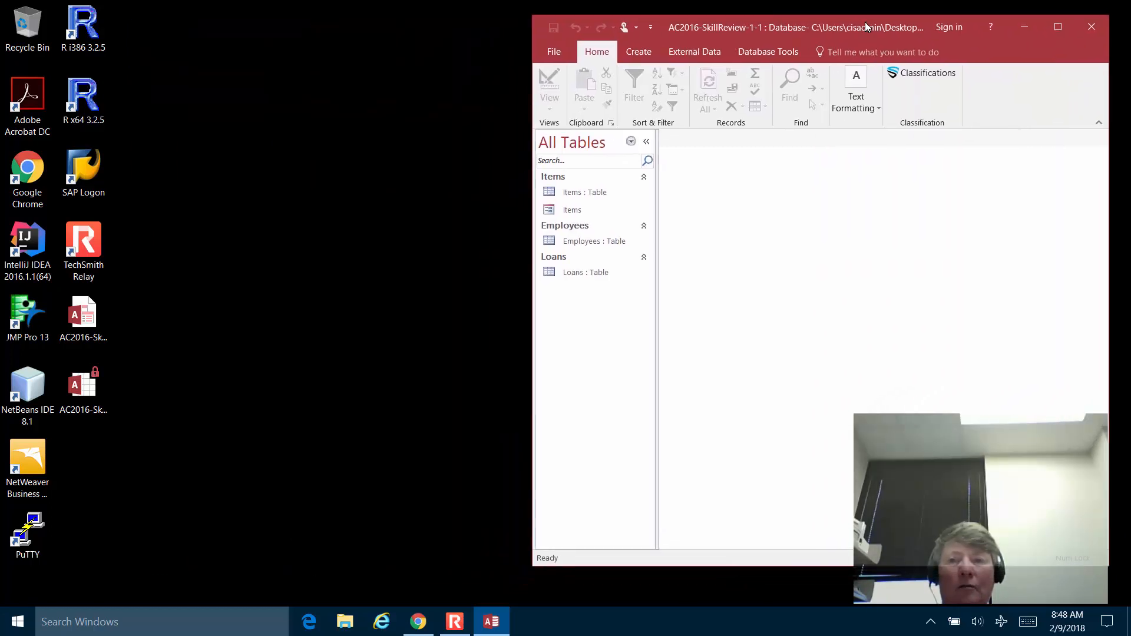
pyautogui.click(419, 625)
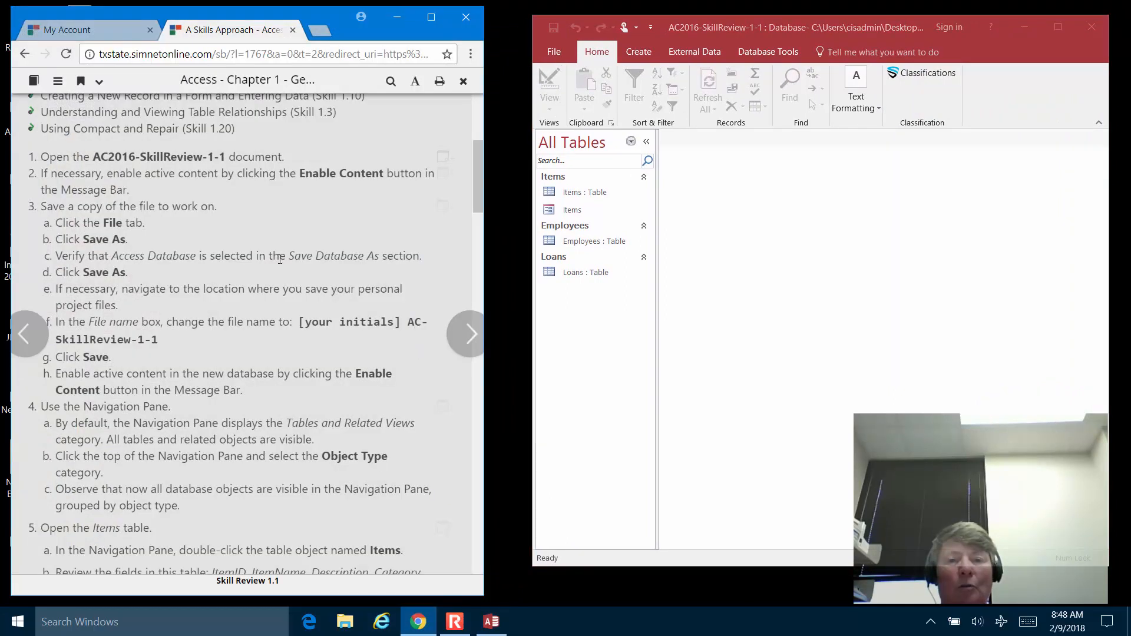
pyautogui.moveTo(530, 358); pyautogui.dragTo(503, 353)
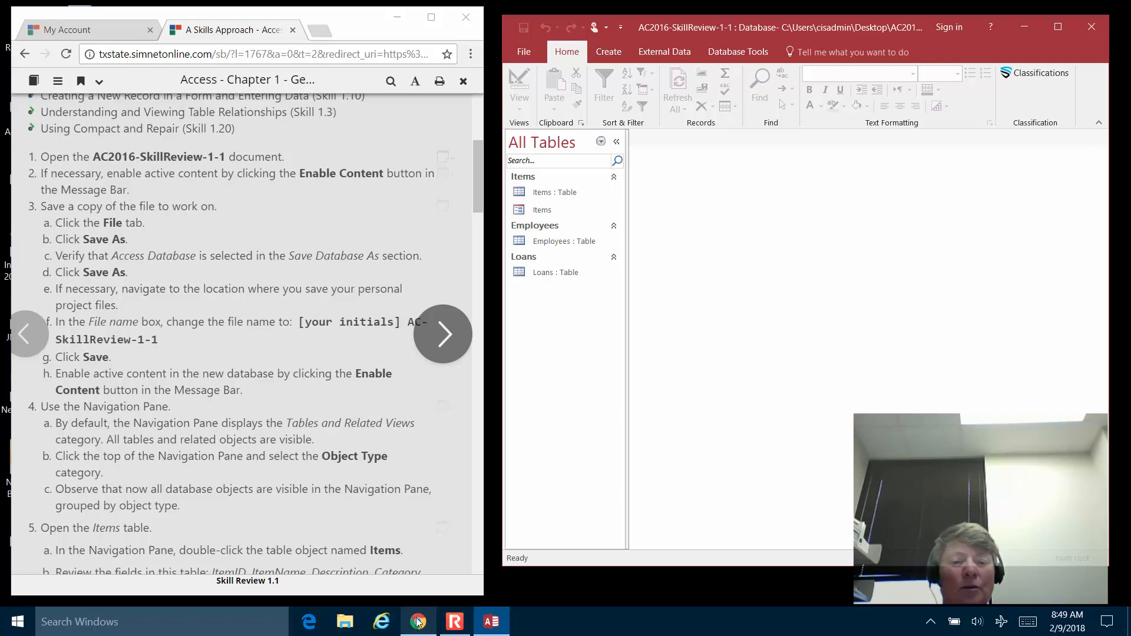
pyautogui.click(454, 622)
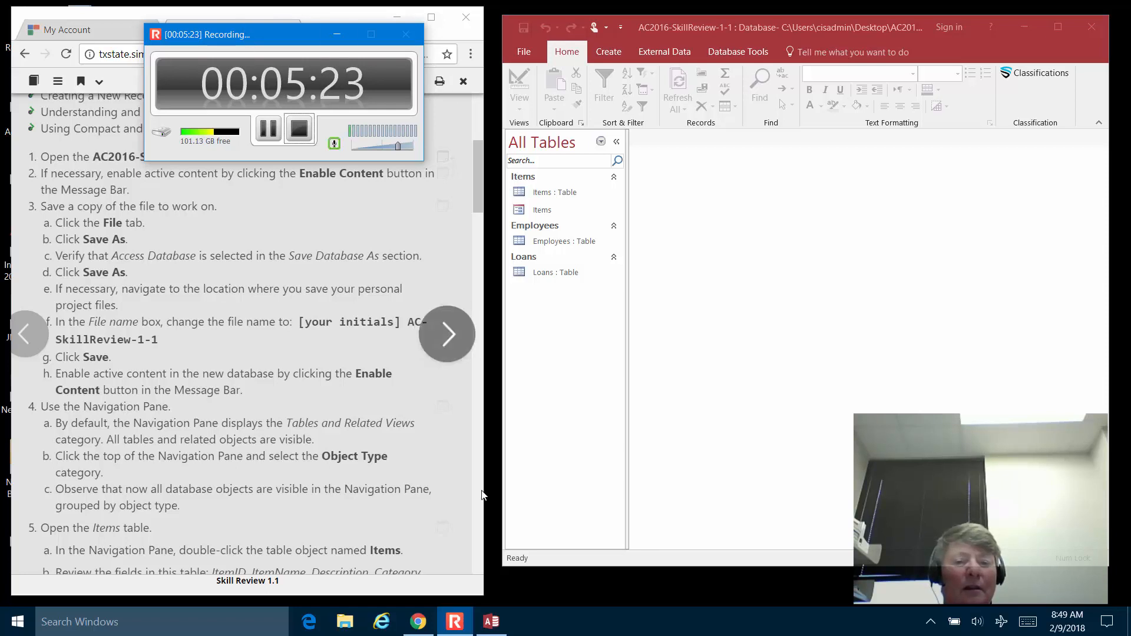
pyautogui.moveTo(453, 629)
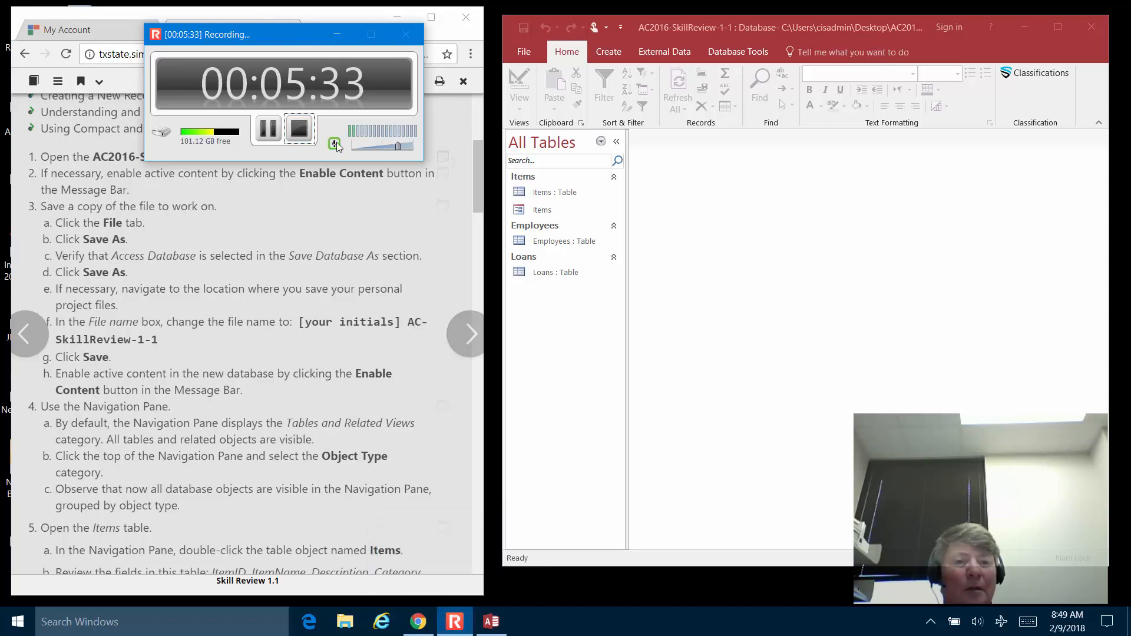
pyautogui.click(468, 617)
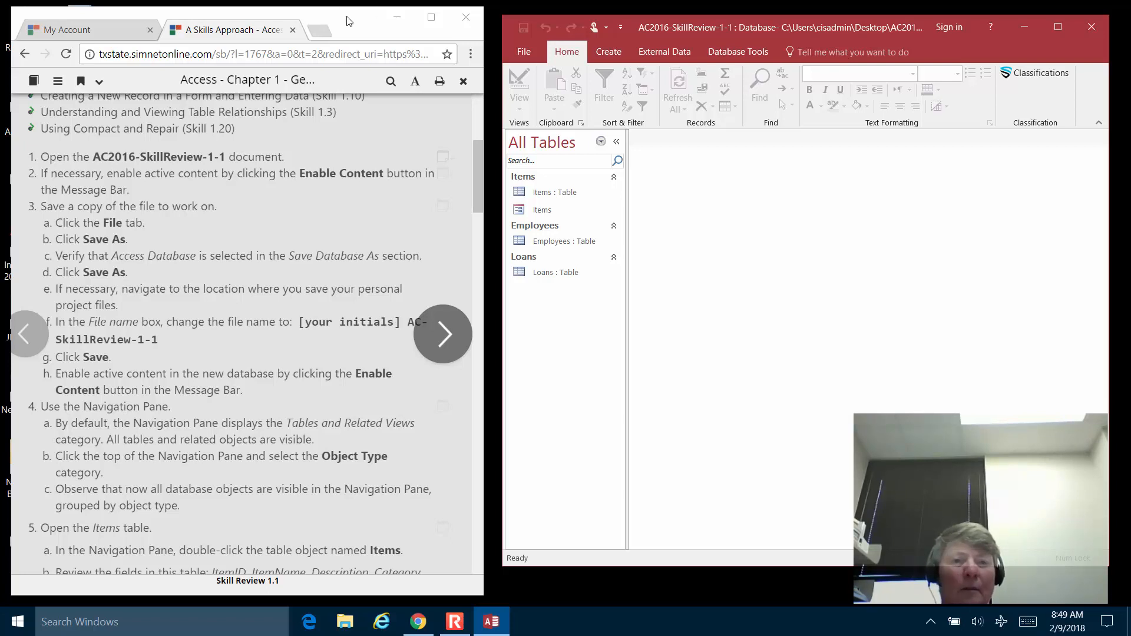
# Arrange the windows with Access on the left and the Chrome instructions on the right.
pyautogui.click(397, 18)
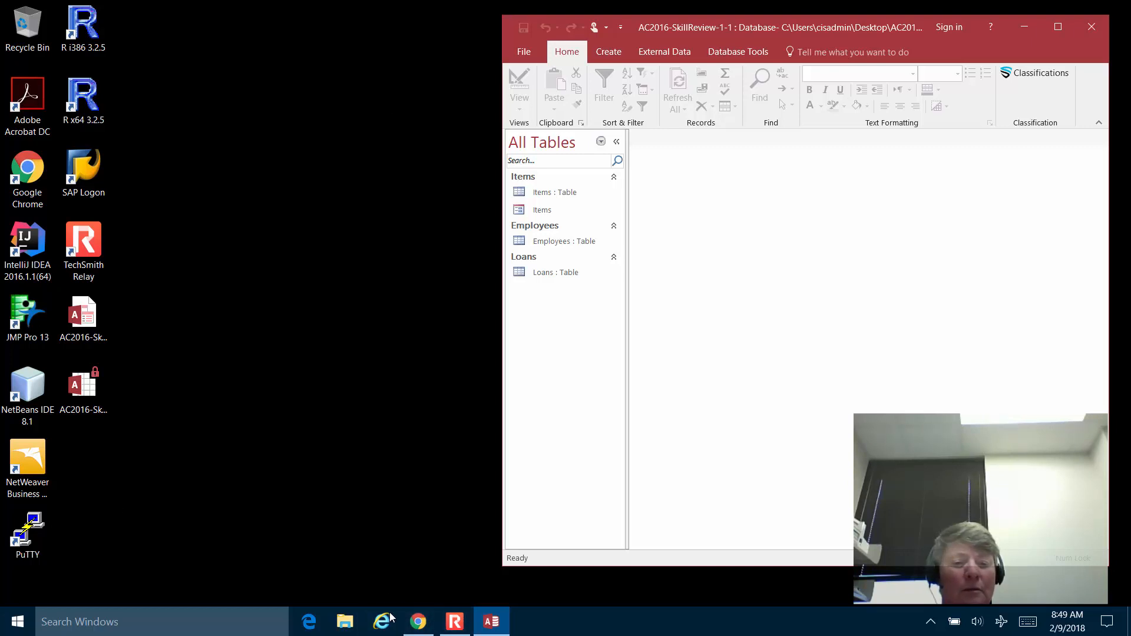
pyautogui.click(417, 622)
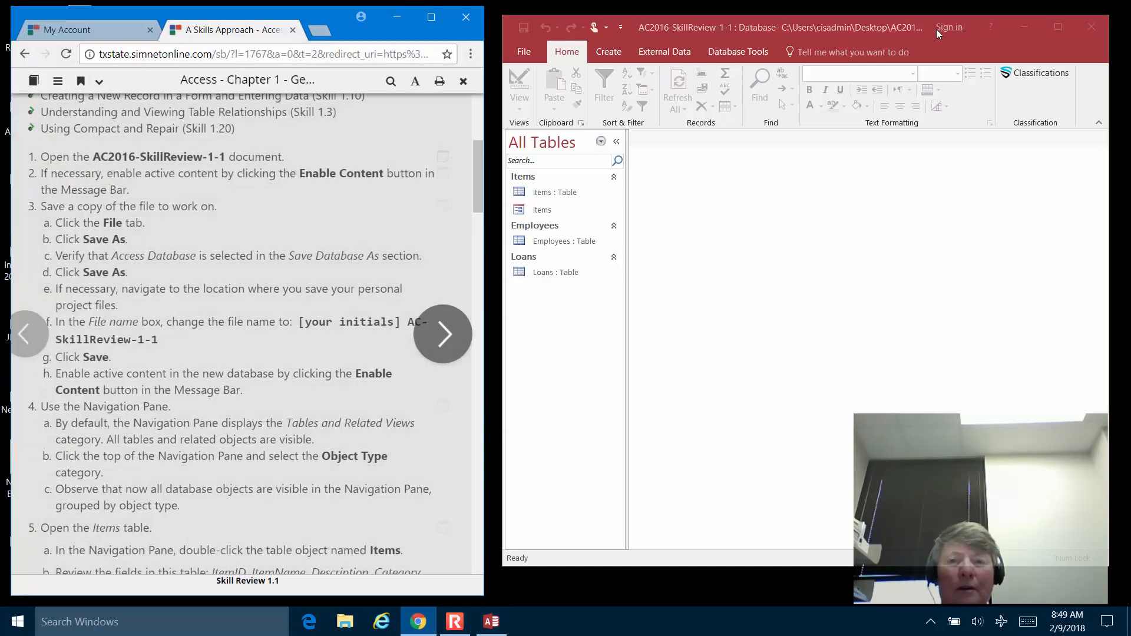
pyautogui.moveTo(942, 37); pyautogui.dragTo(452, 44)
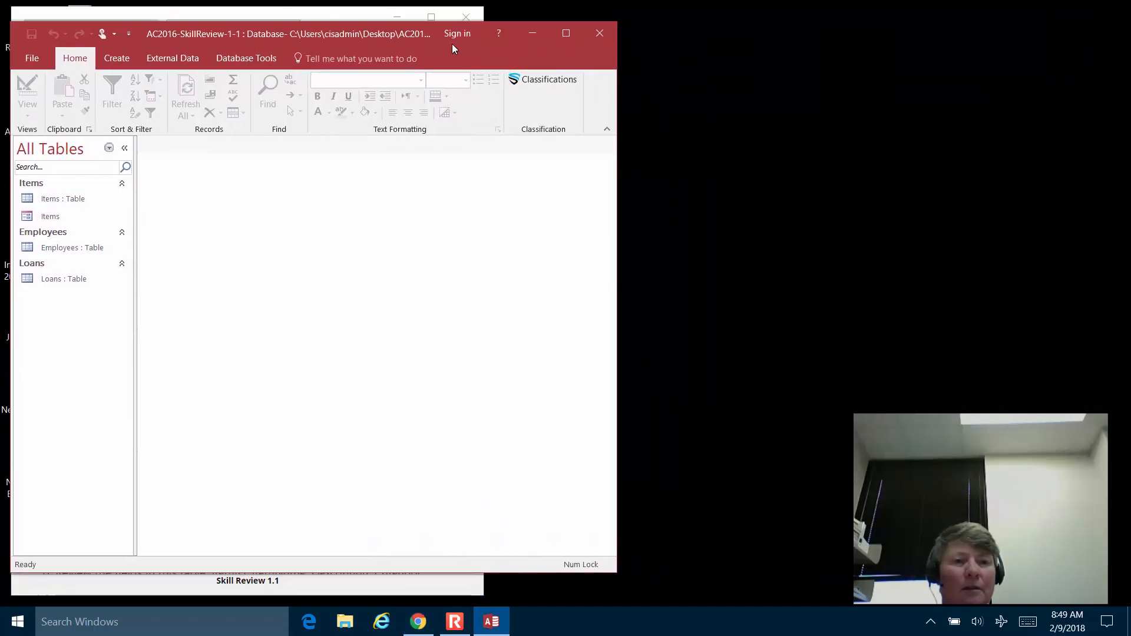
pyautogui.click(347, 12)
pyautogui.click(768, 76)
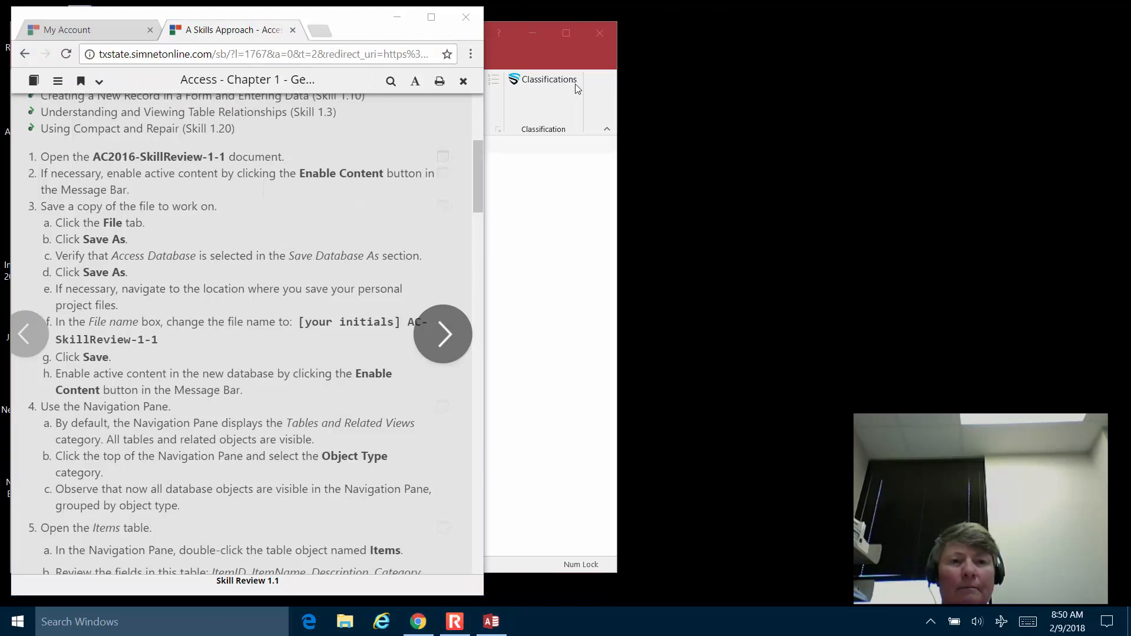
pyautogui.click(351, 20)
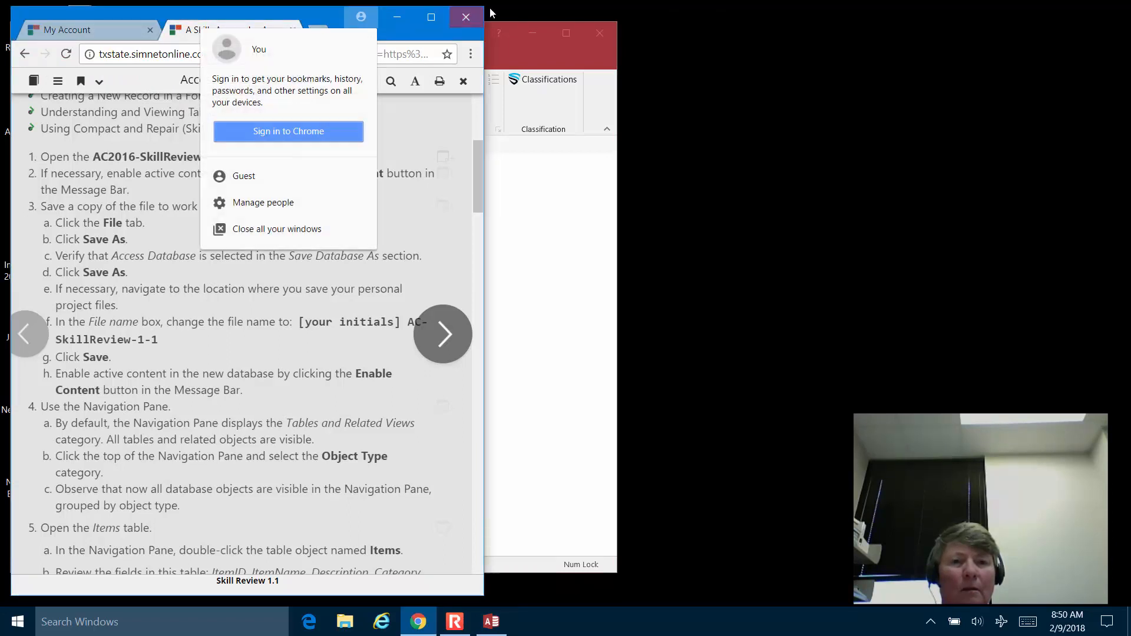
pyautogui.click(963, 93)
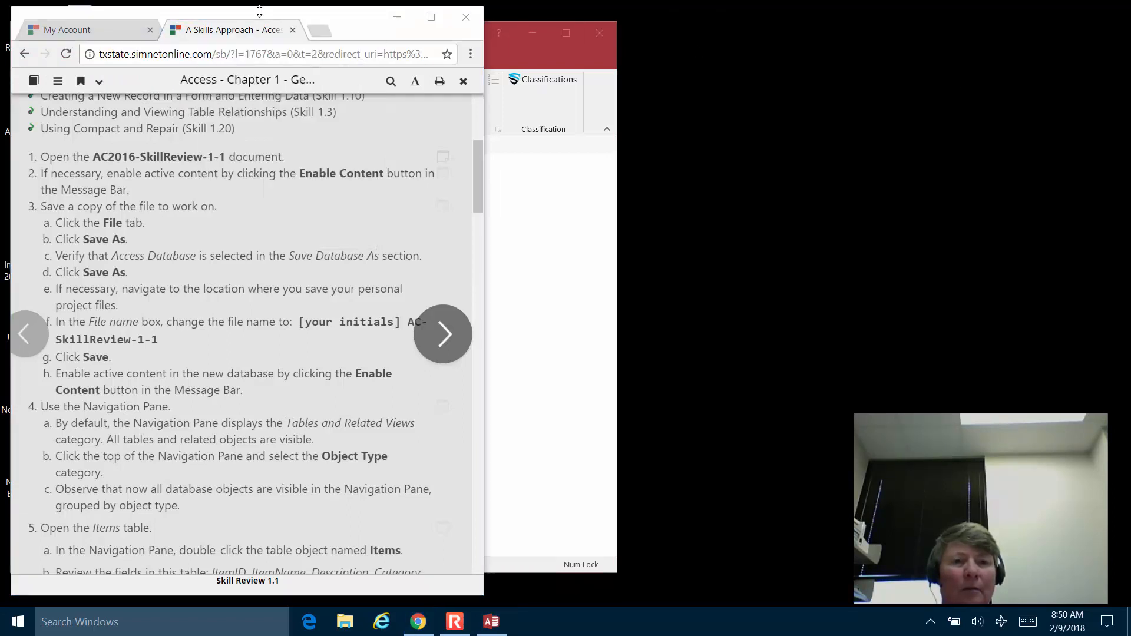
pyautogui.click(387, 577)
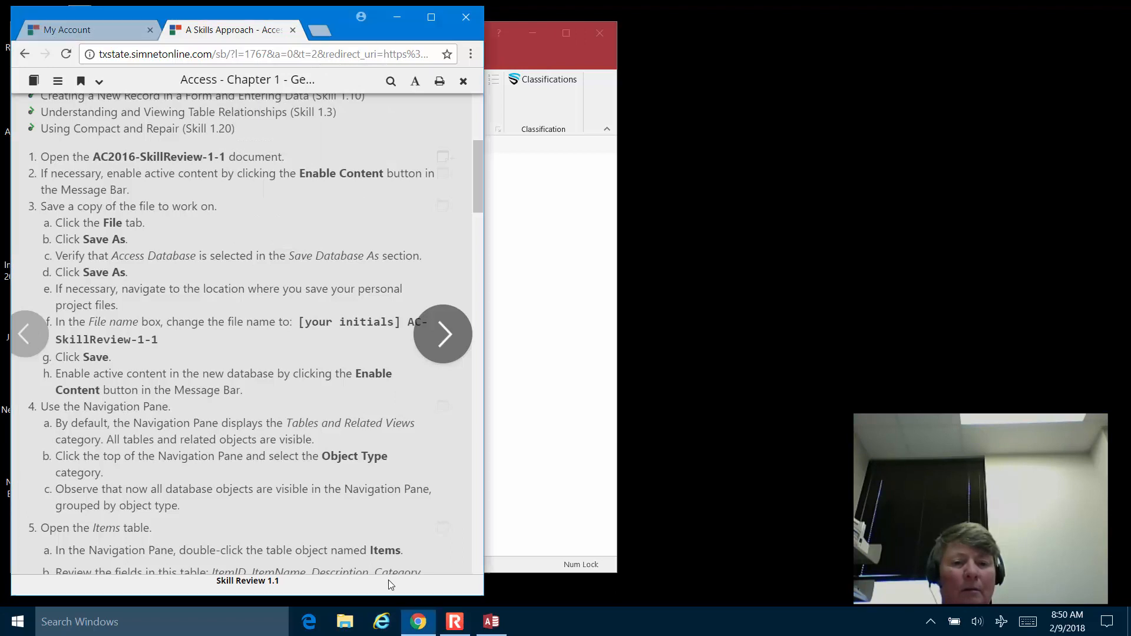
pyautogui.moveTo(255, 16); pyautogui.dragTo(874, 2)
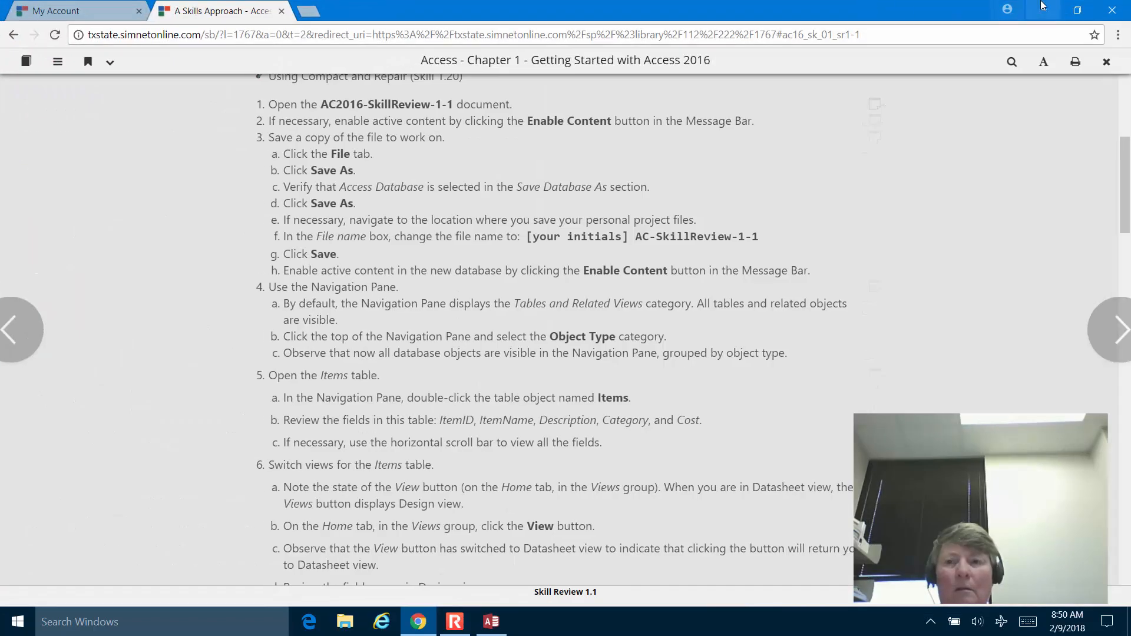
pyautogui.click(1077, 10)
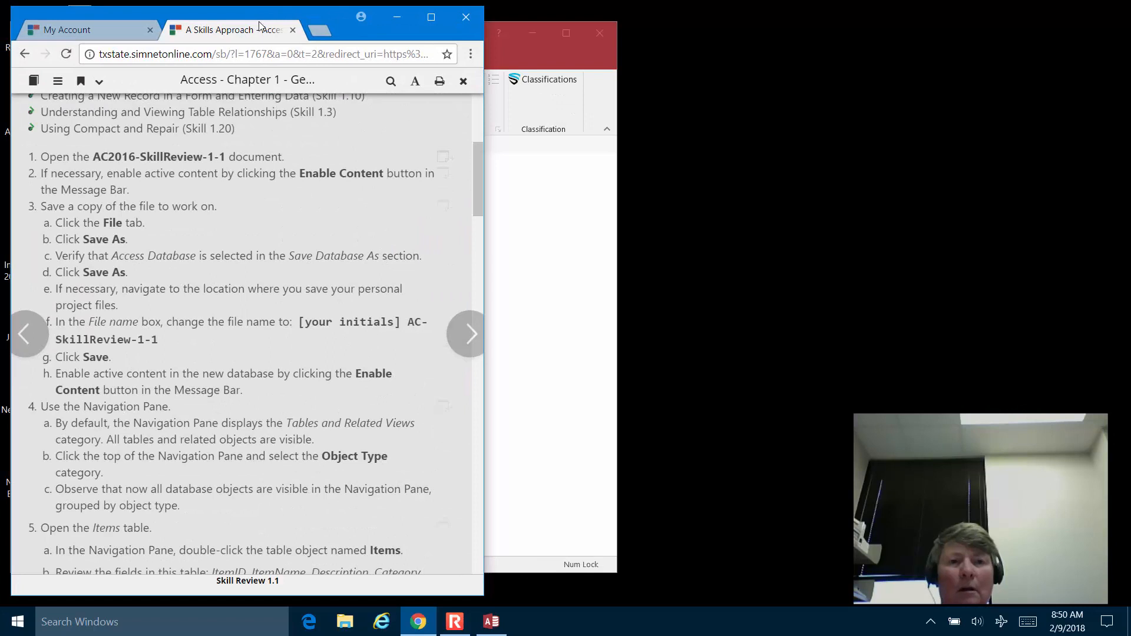
pyautogui.moveTo(320, 12); pyautogui.dragTo(929, 9)
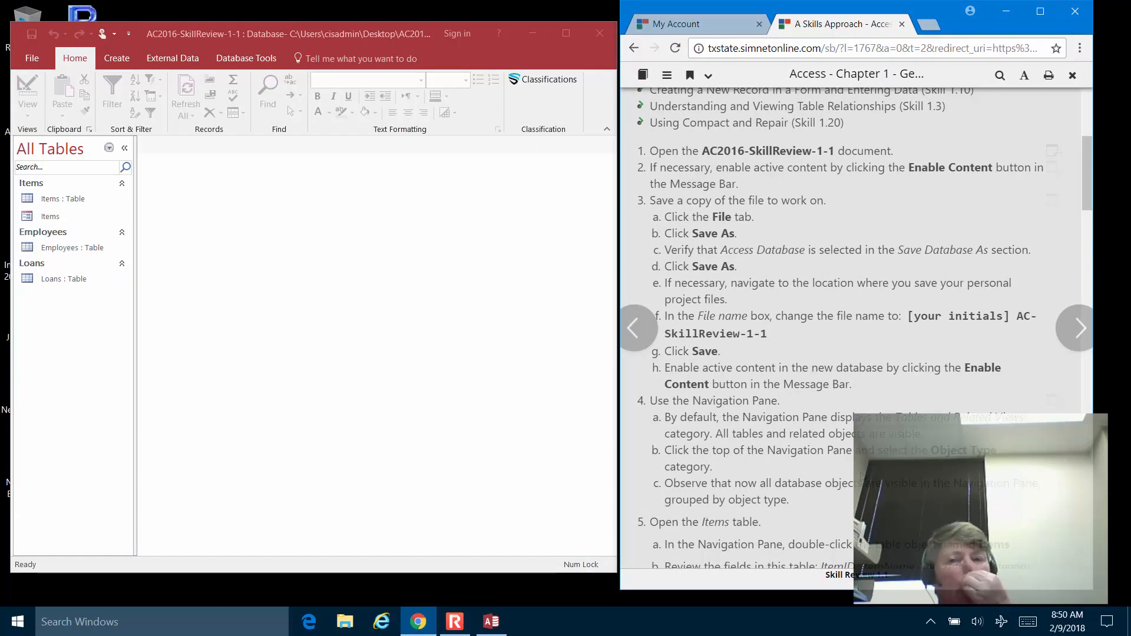
# Scroll the Skill Review 1.1 instructions down to steps 4–6.
pyautogui.scroll(-1, 928, 308)
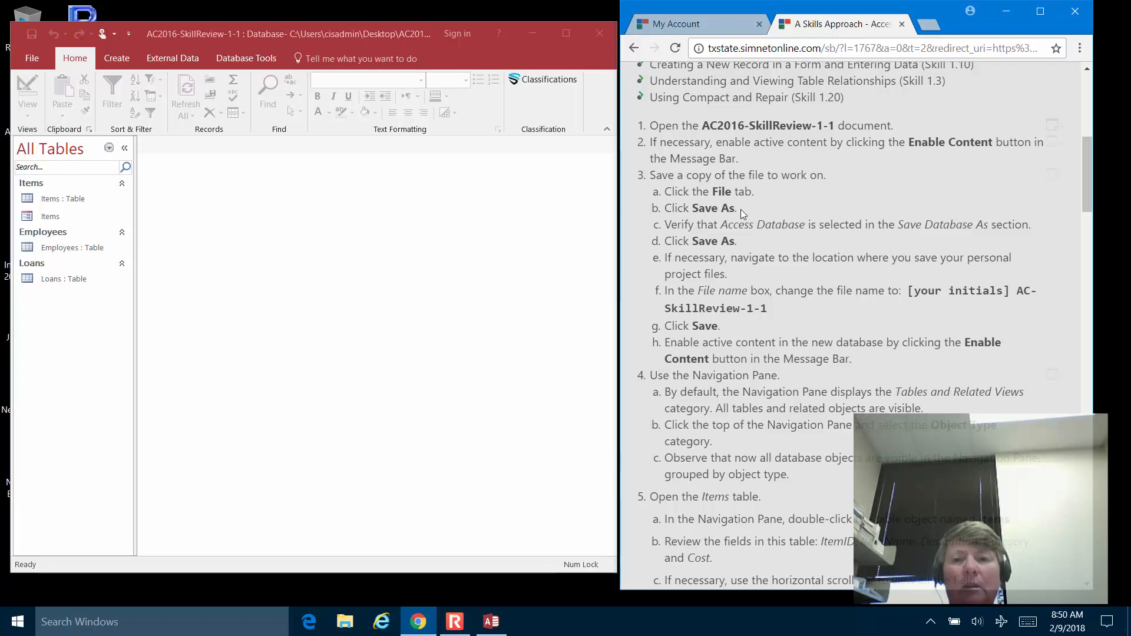
pyautogui.moveTo(737, 210); pyautogui.dragTo(669, 212)
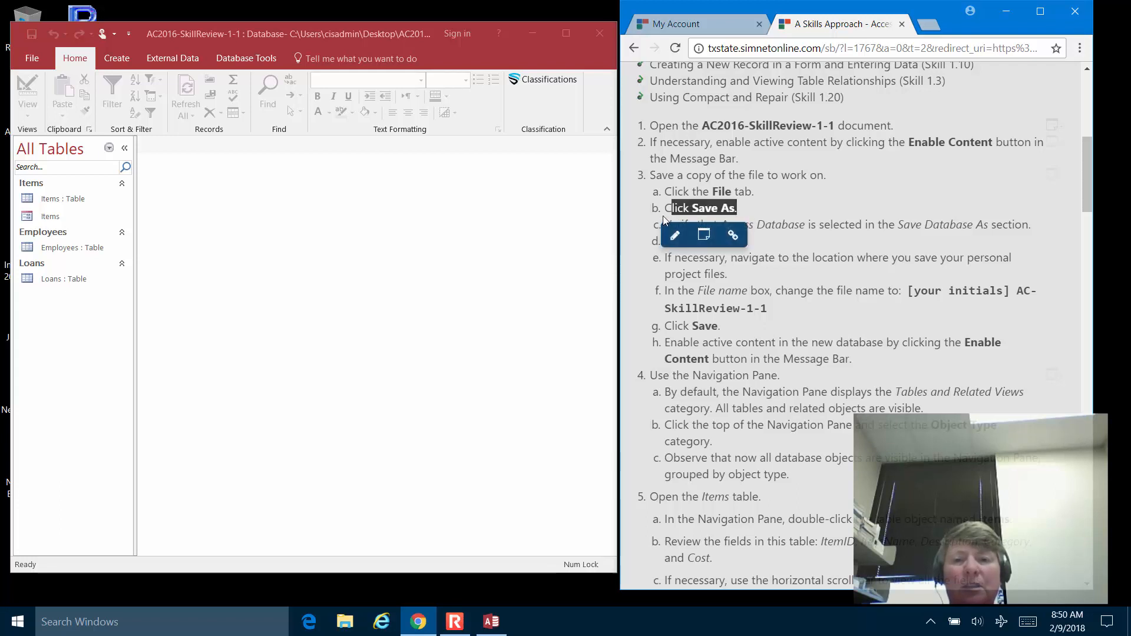
pyautogui.click(824, 200)
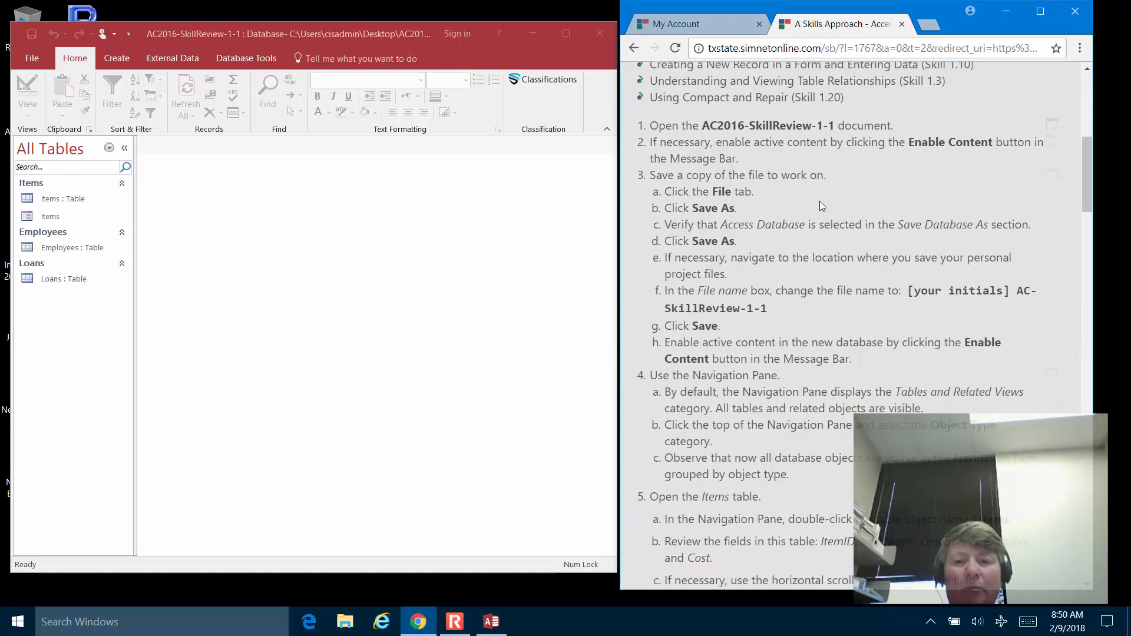
pyautogui.scroll(-2, 784, 294)
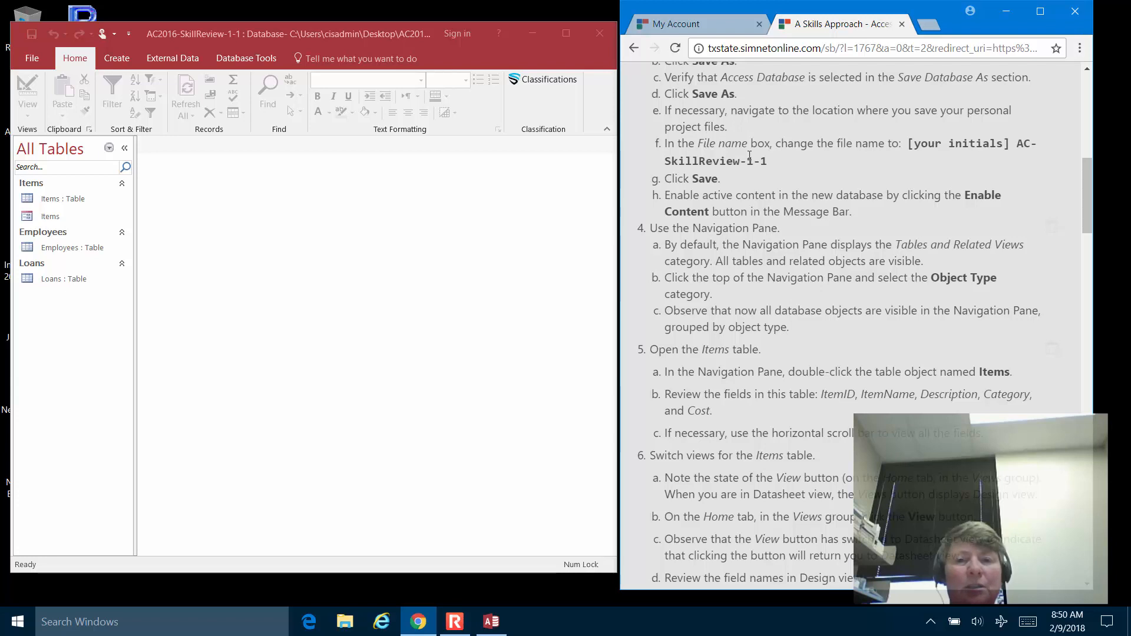
pyautogui.scroll(-1, 741, 164)
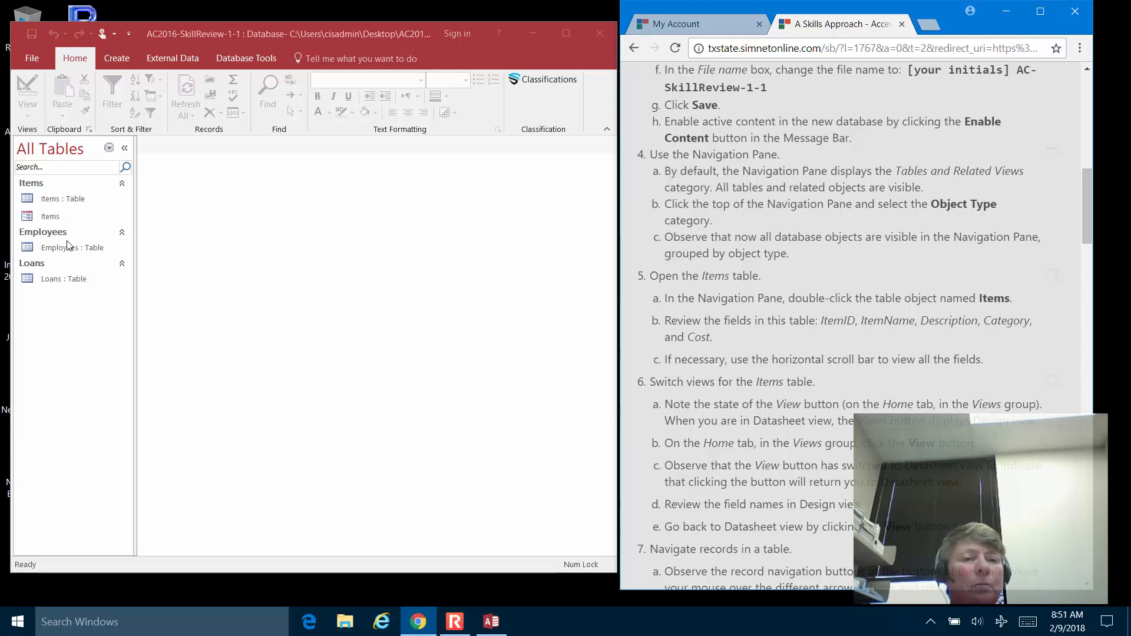
# Expand and resize the Navigation Pane, grouping its objects by Object Type into Tables and Forms.
pyautogui.click(109, 149)
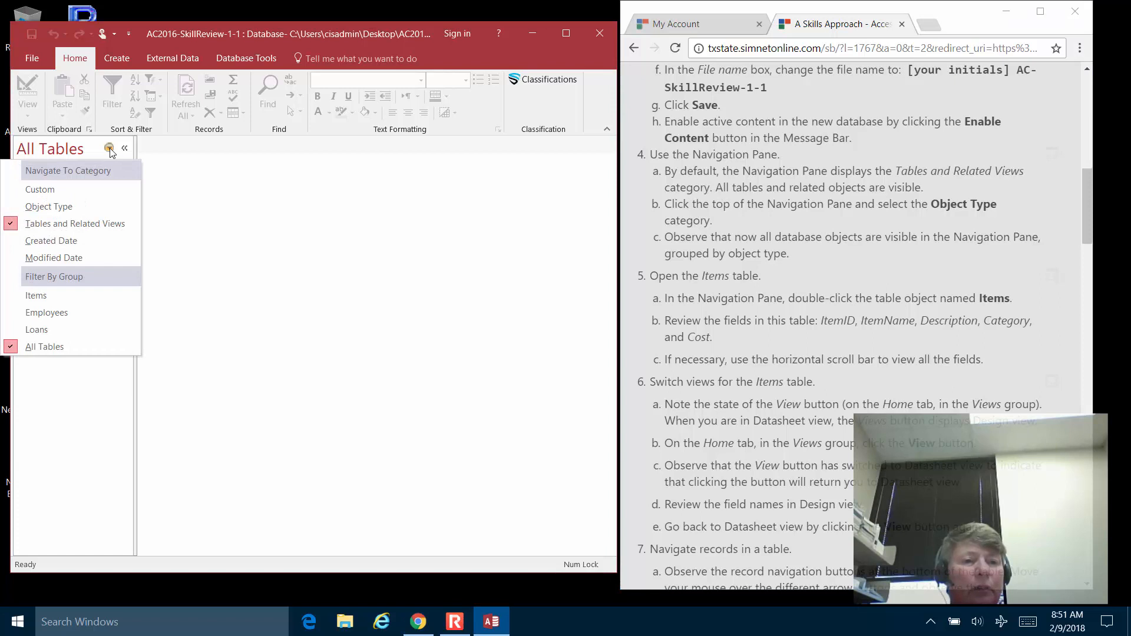
pyautogui.click(49, 206)
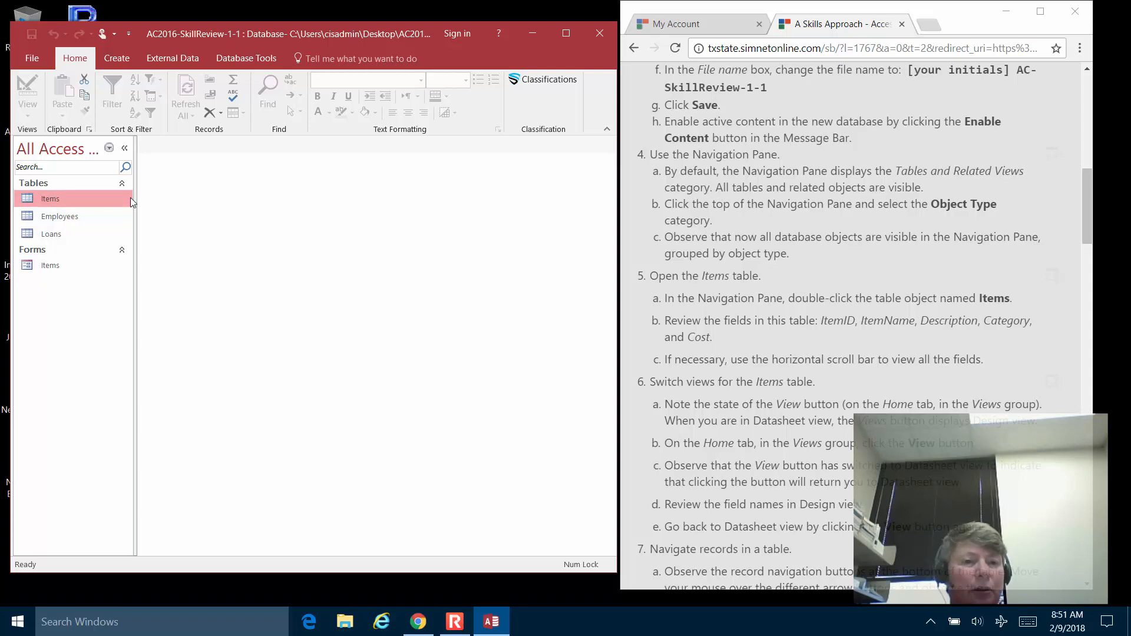
pyautogui.click(125, 147)
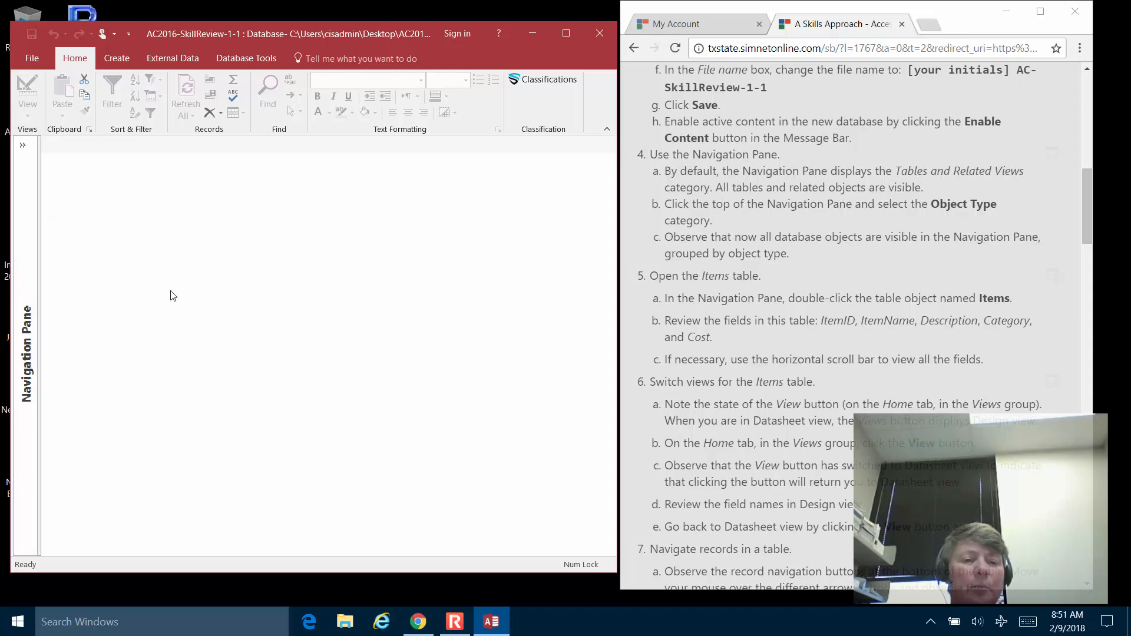
pyautogui.click(22, 144)
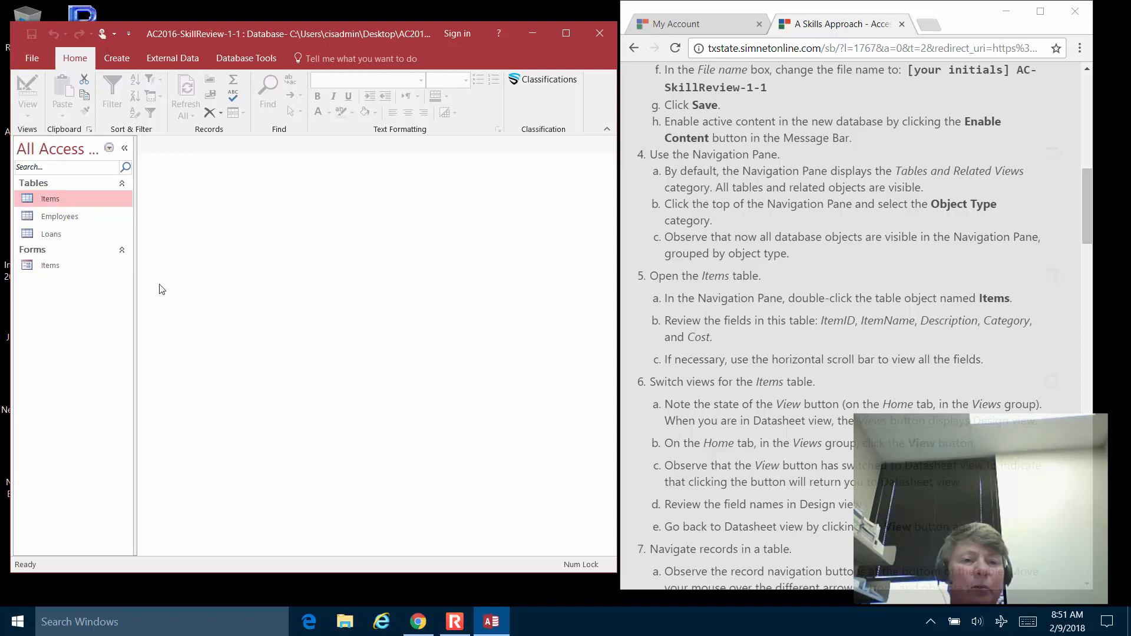
pyautogui.moveTo(135, 270); pyautogui.dragTo(90, 279)
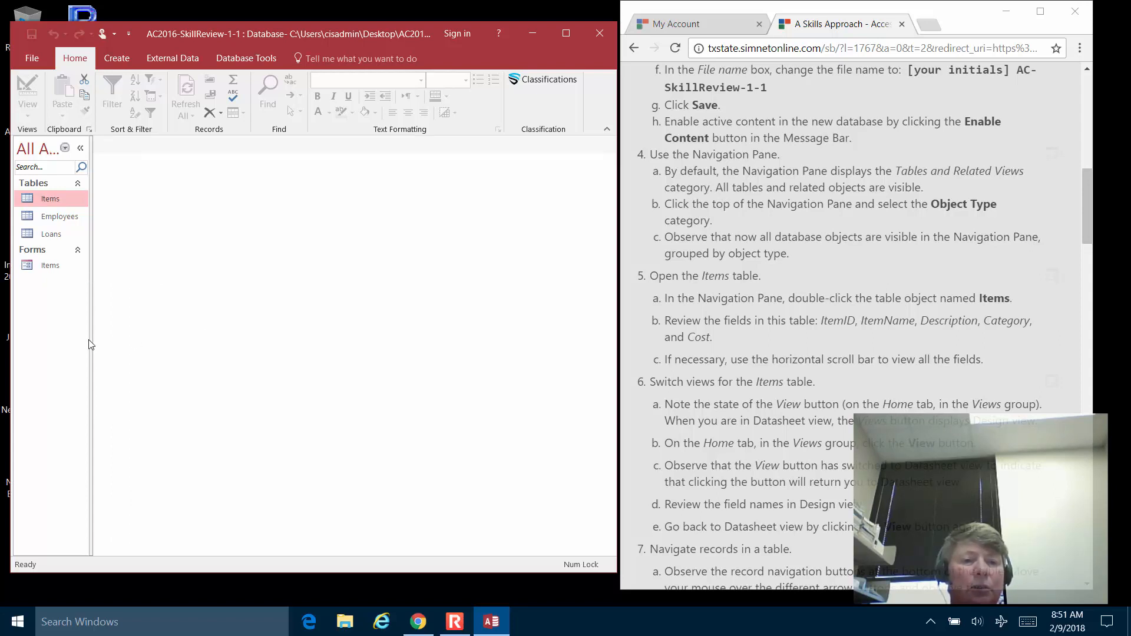
pyautogui.moveTo(91, 341); pyautogui.dragTo(98, 340)
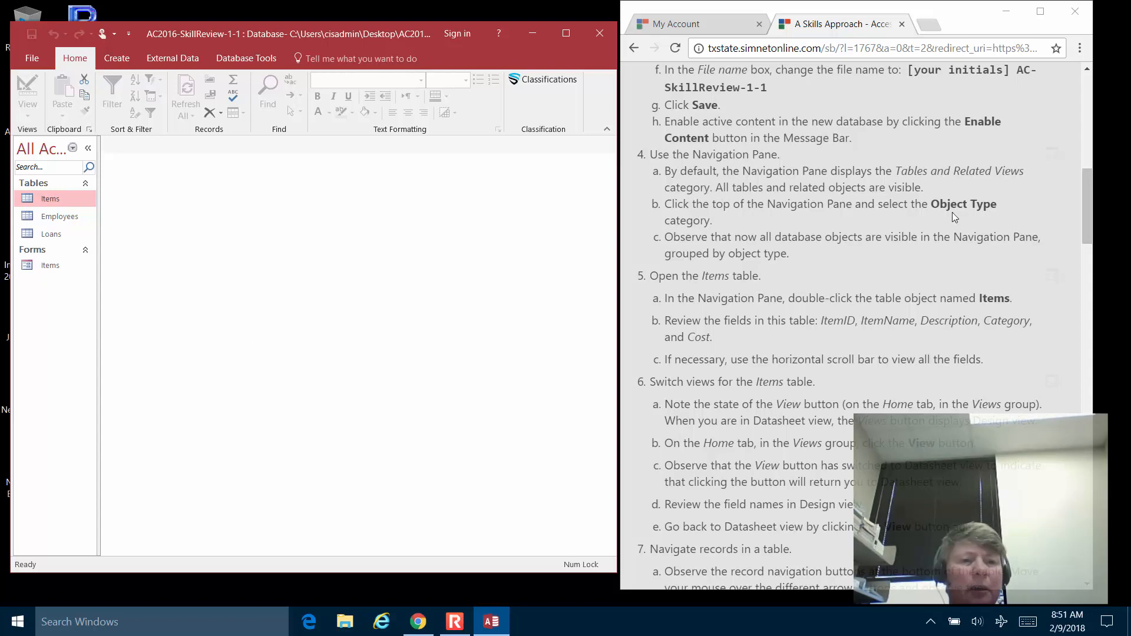
pyautogui.click(74, 149)
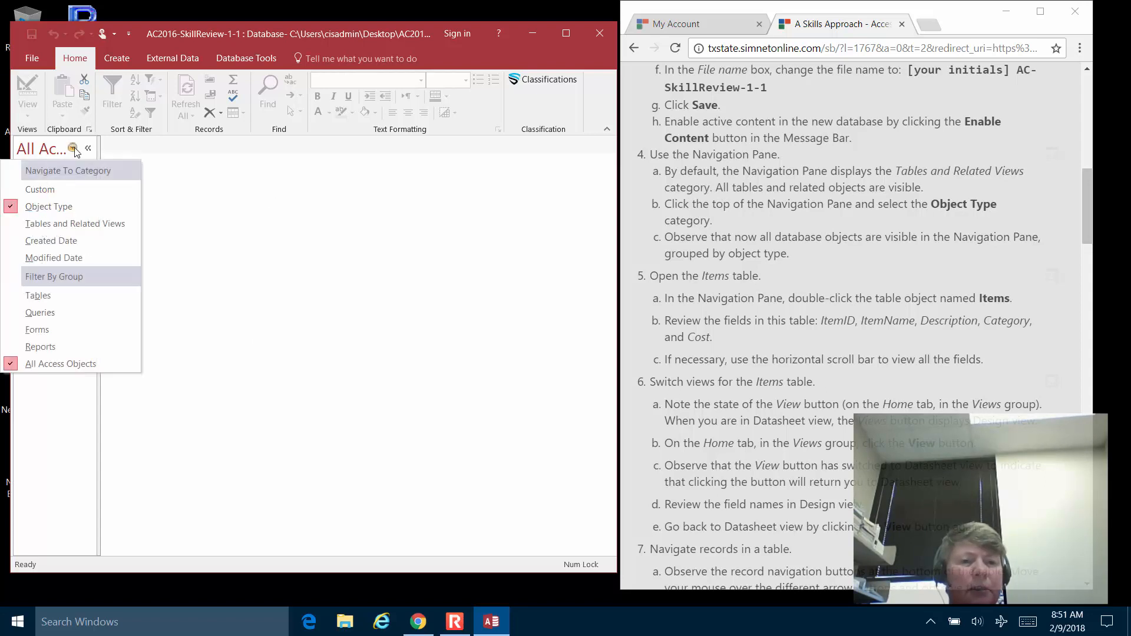
pyautogui.click(63, 207)
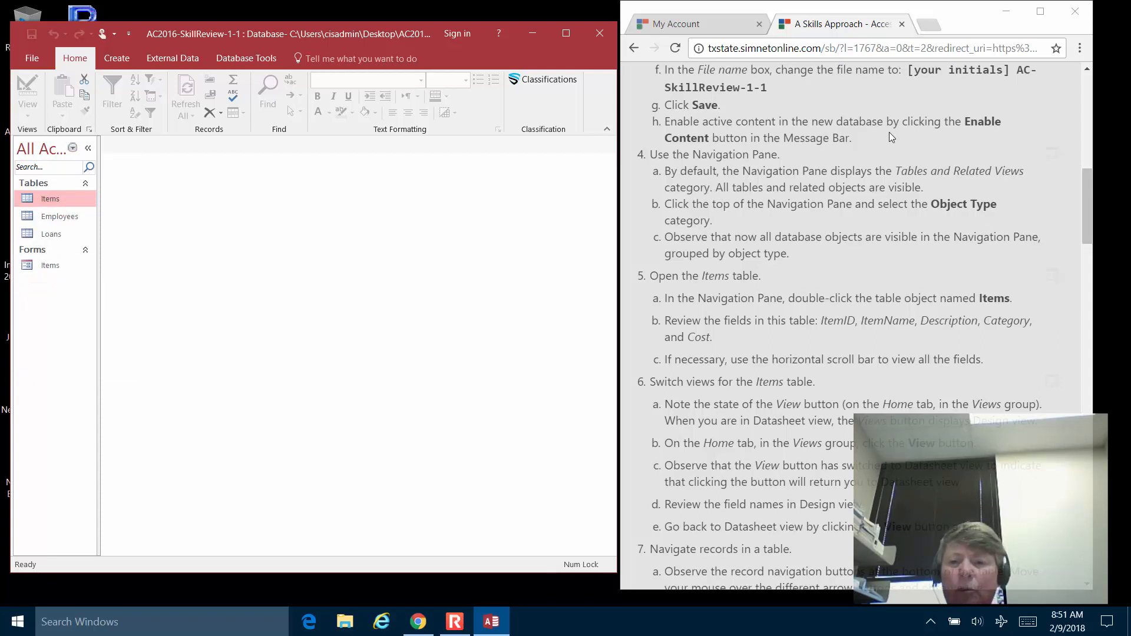
pyautogui.scroll(-3, 806, 248)
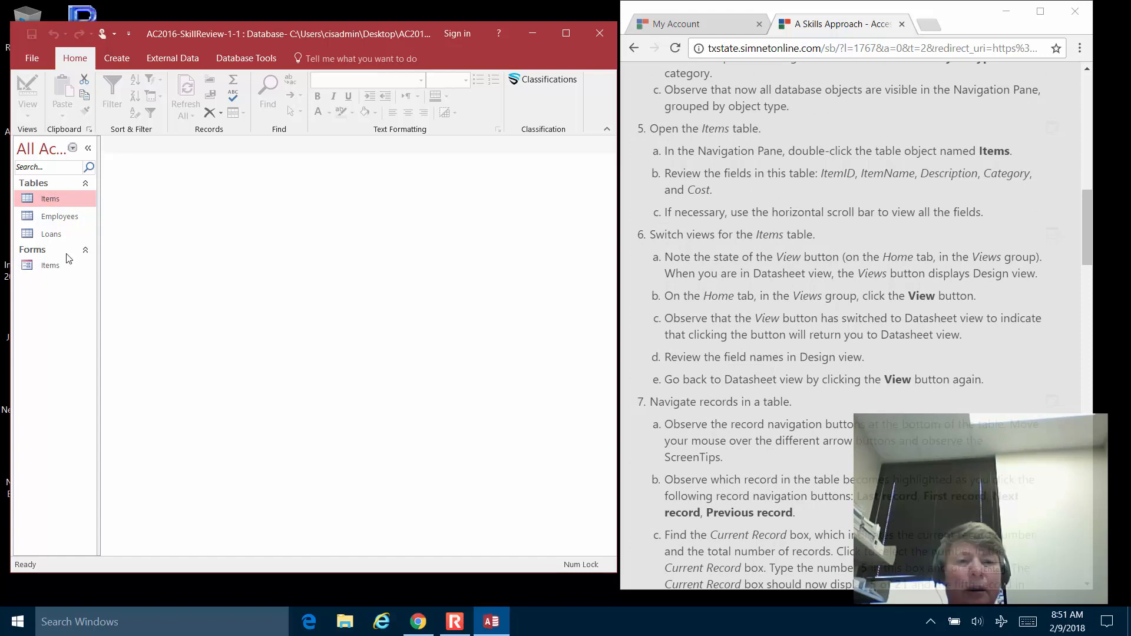
# Open the Items table in Datasheet view and scroll across its fields.
pyautogui.doubleClick(51, 202)
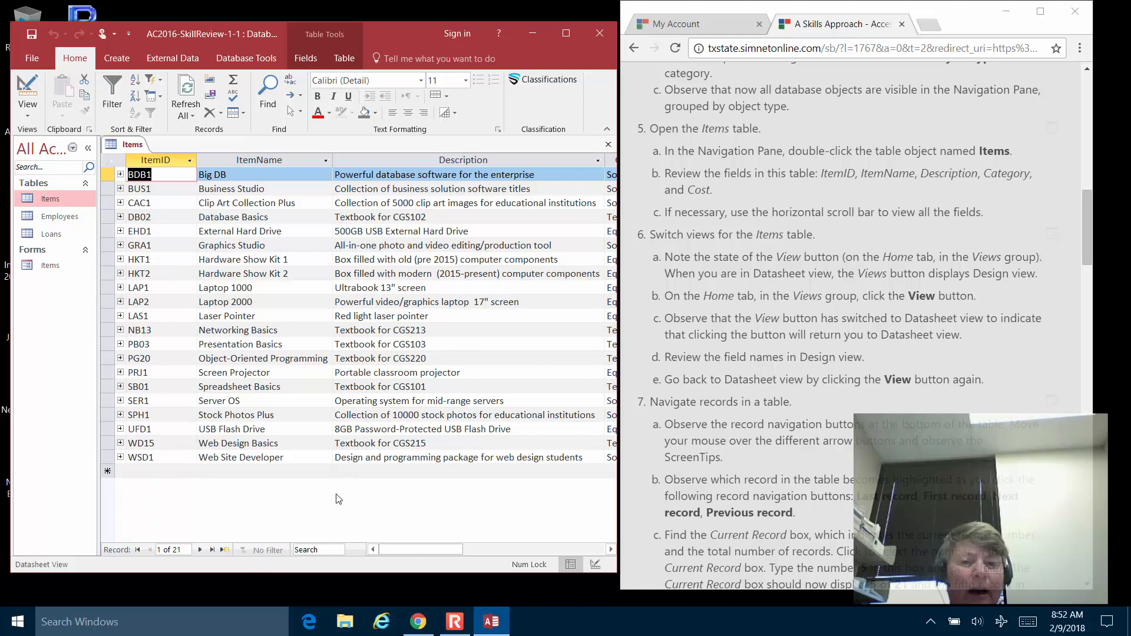
pyautogui.moveTo(407, 547)
pyautogui.mouseDown()
pyautogui.moveTo(552, 548)
pyautogui.moveTo(383, 540)
pyautogui.moveTo(433, 545)
pyautogui.moveTo(412, 545)
pyautogui.mouseUp()
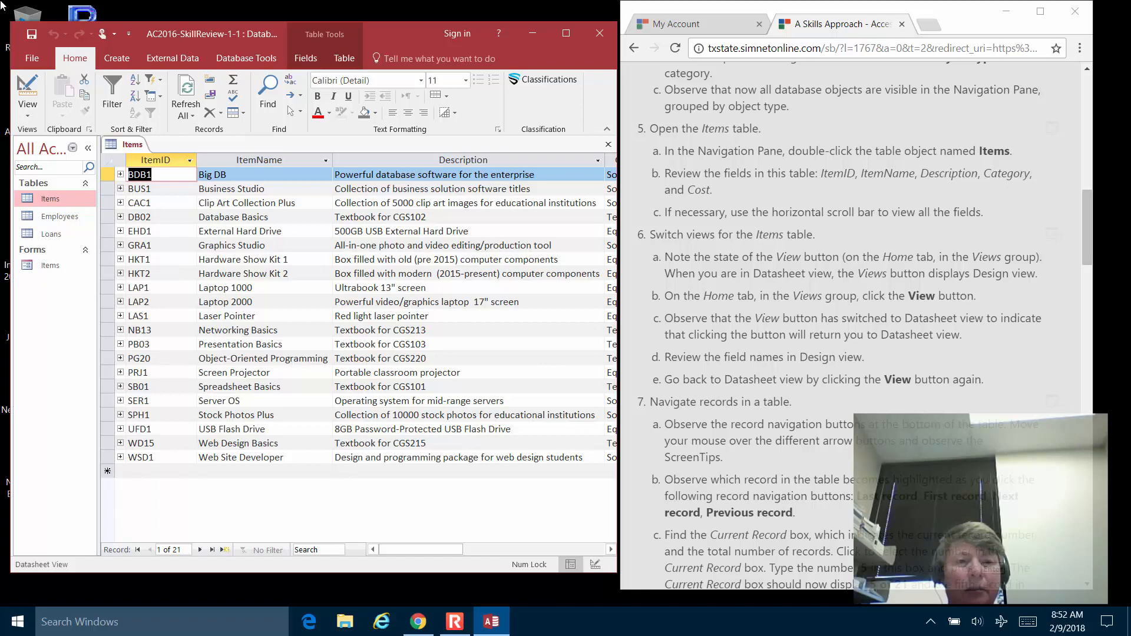
pyautogui.click(29, 86)
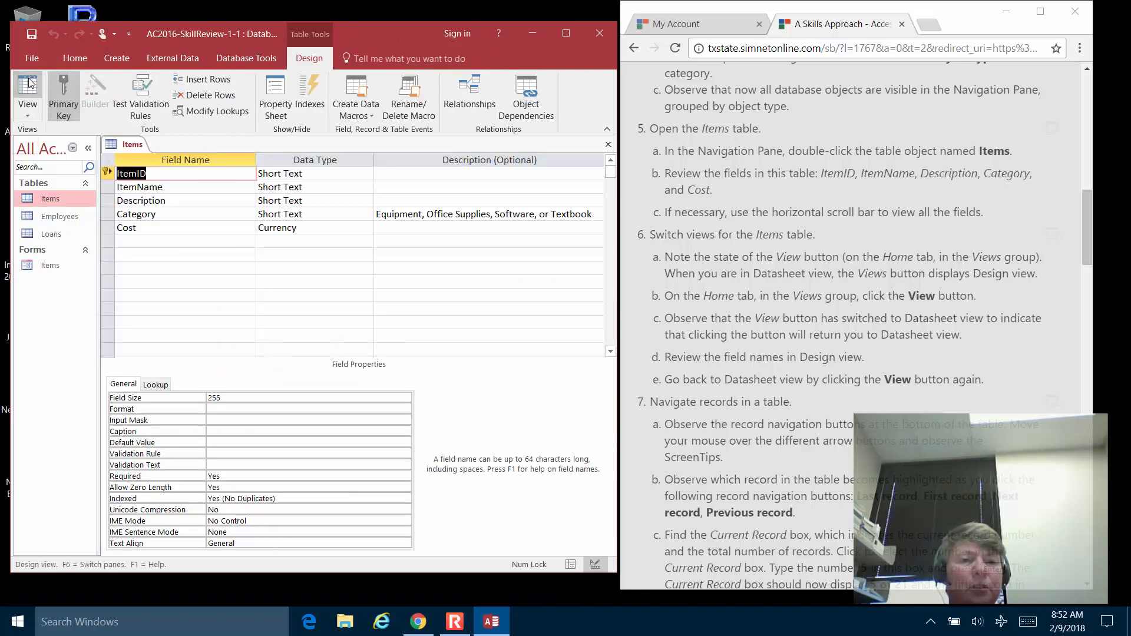
pyautogui.click(30, 82)
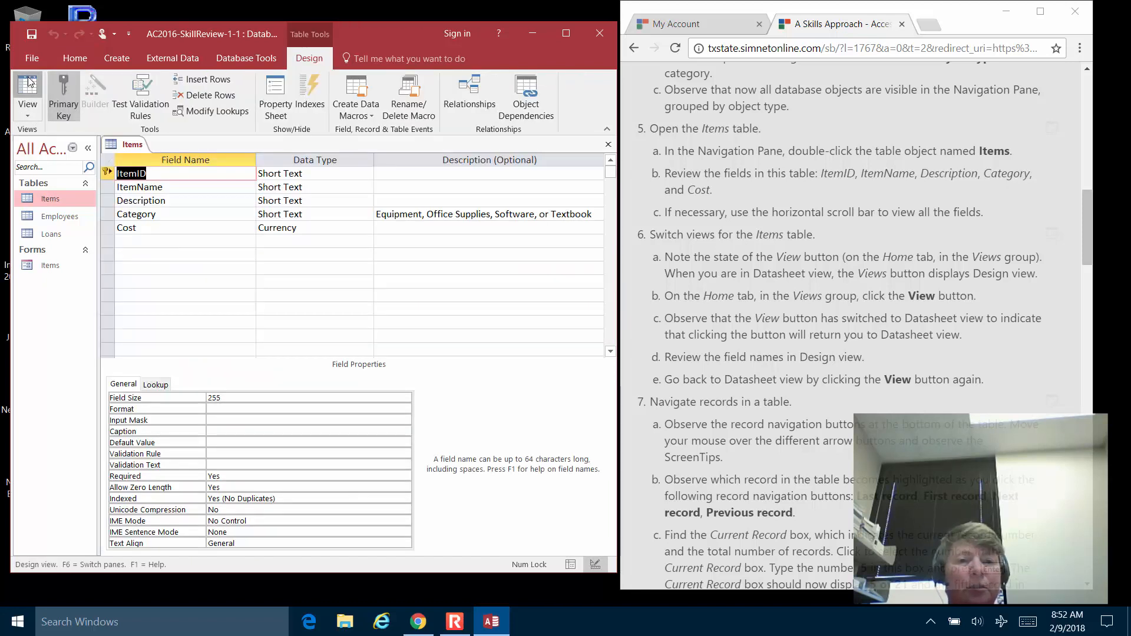
pyautogui.click(32, 116)
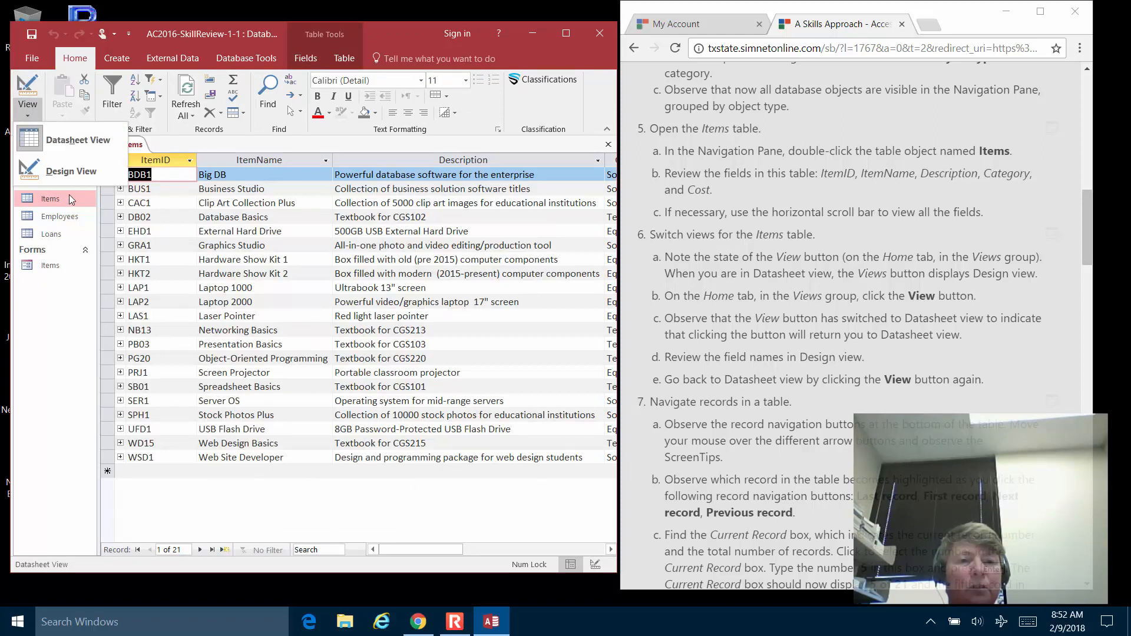
pyautogui.click(87, 146)
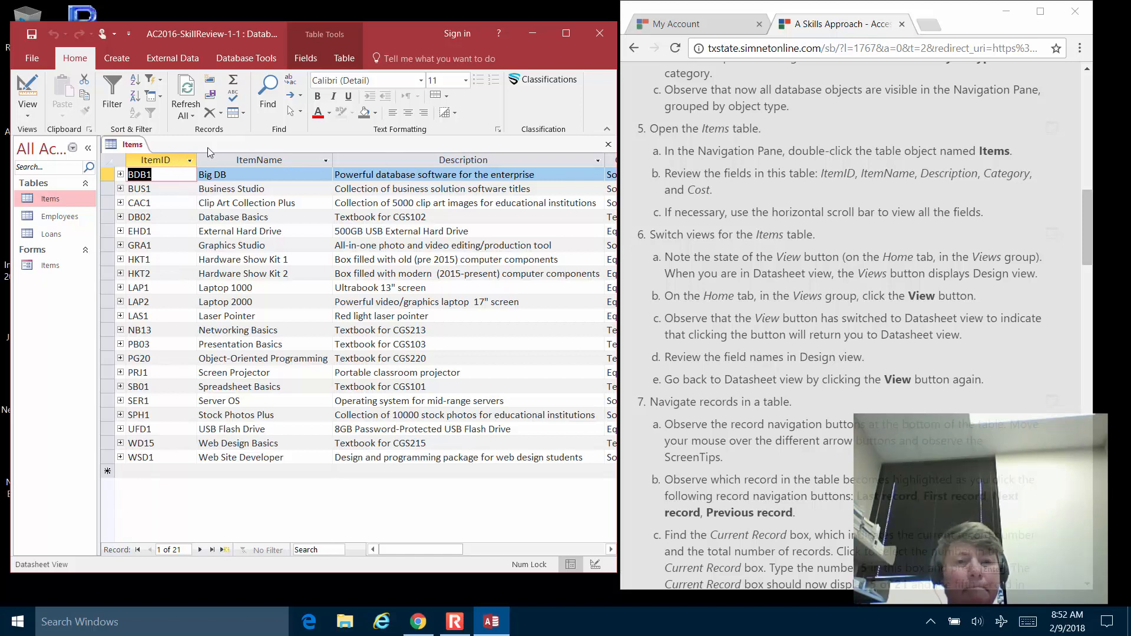
pyautogui.click(24, 88)
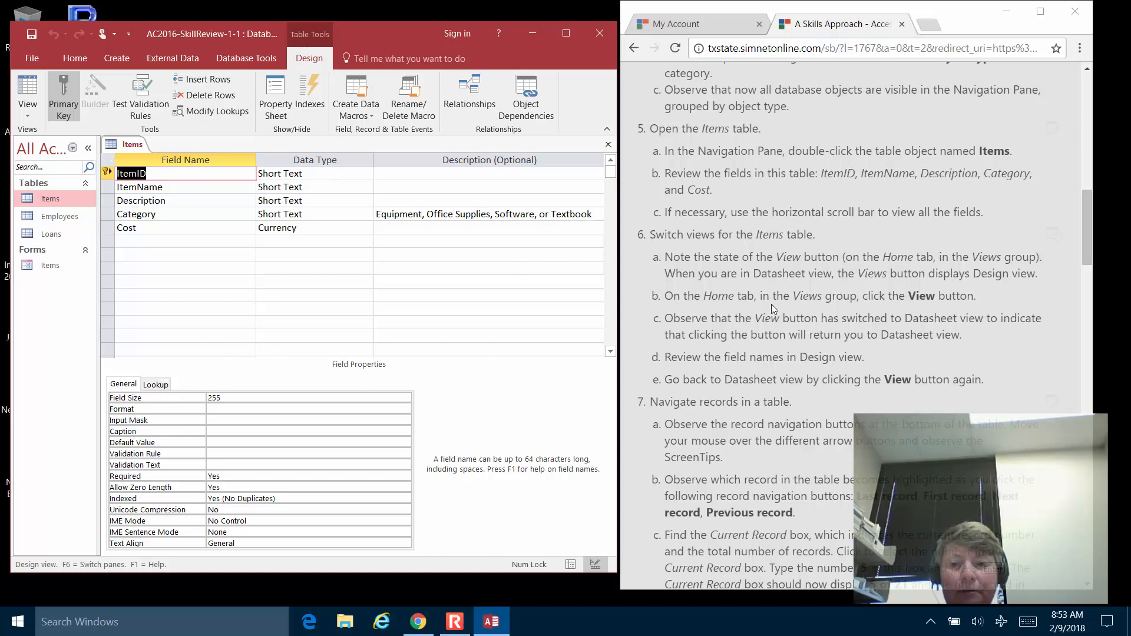
pyautogui.click(789, 312)
pyautogui.scroll(-6, 763, 307)
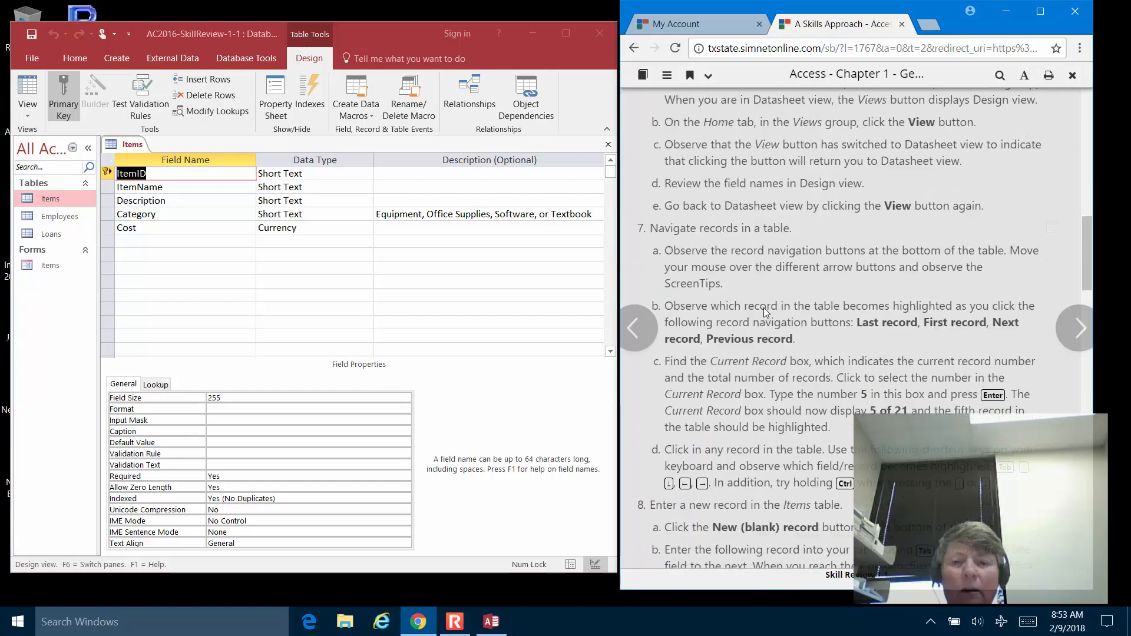
pyautogui.scroll(1, 765, 308)
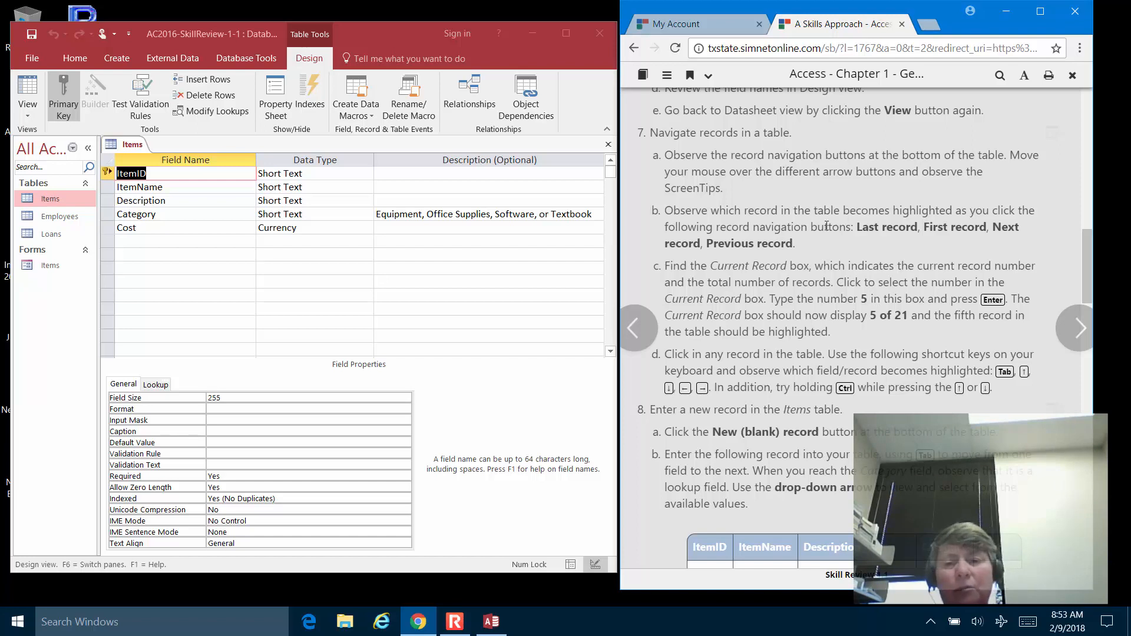
pyautogui.click(27, 85)
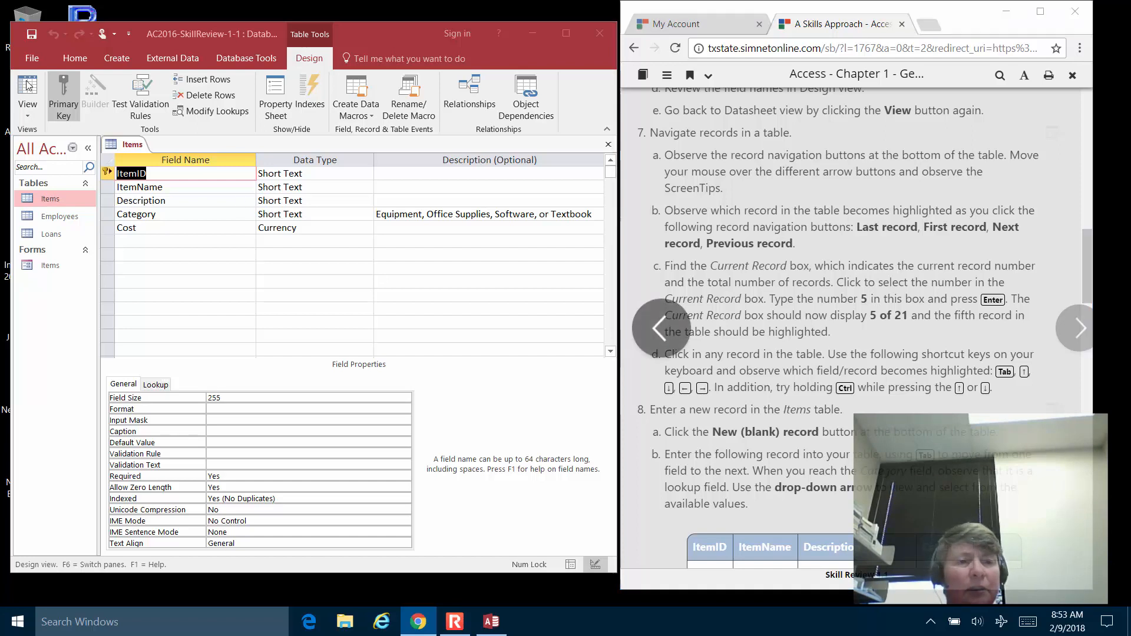
pyautogui.click(28, 85)
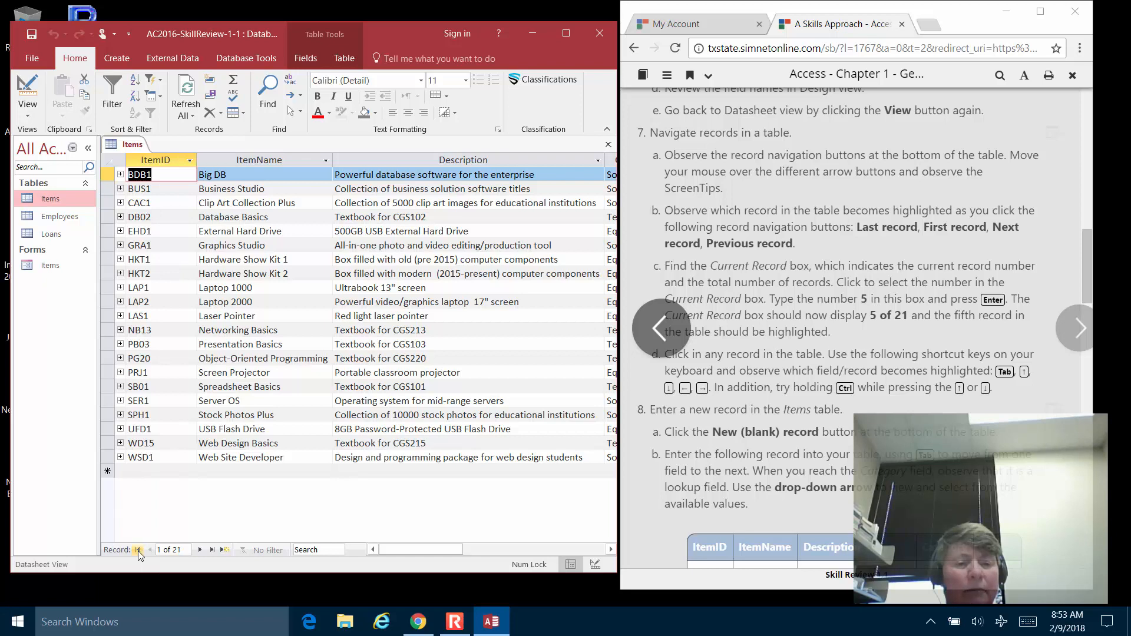
# Step to the next and last Items records, then go to record 5, EHD1.
pyautogui.click(199, 551)
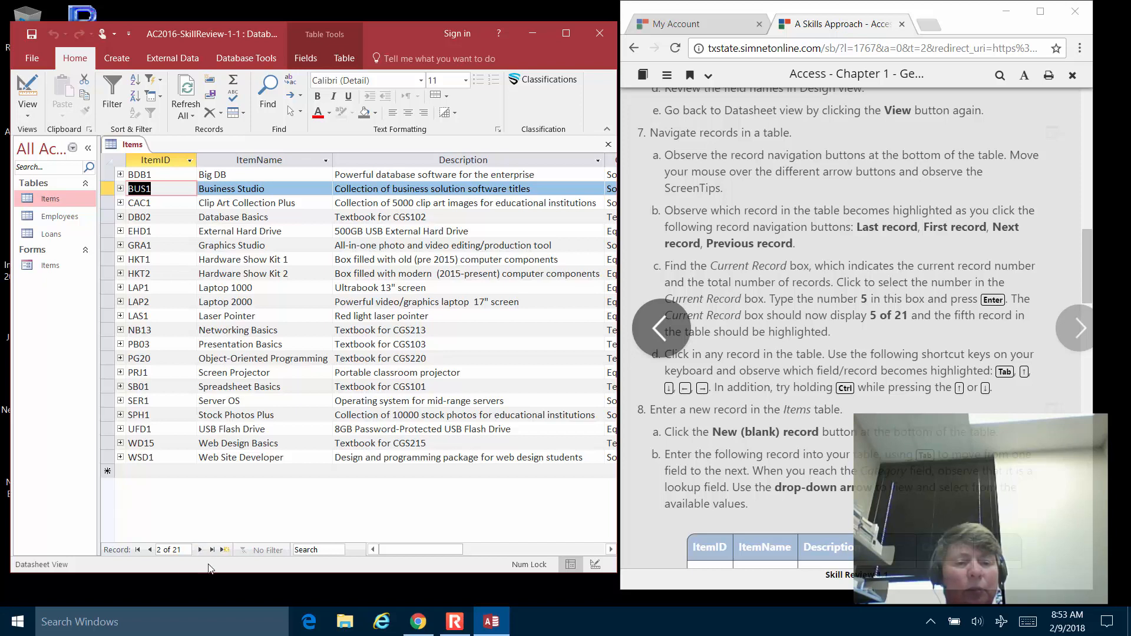
pyautogui.click(211, 549)
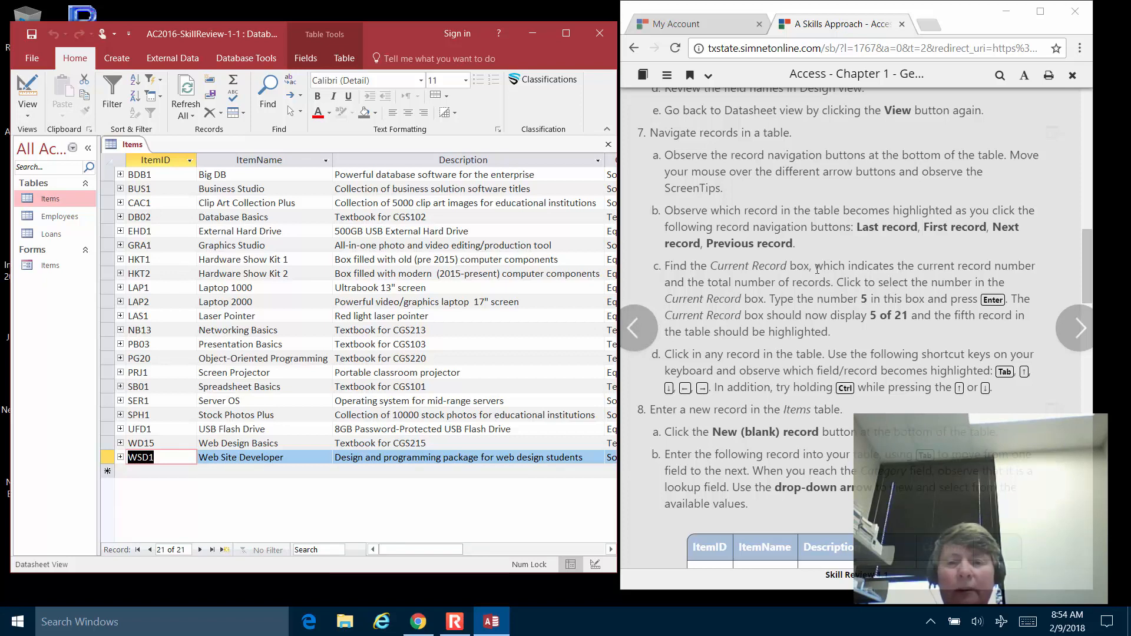
pyautogui.click(179, 549)
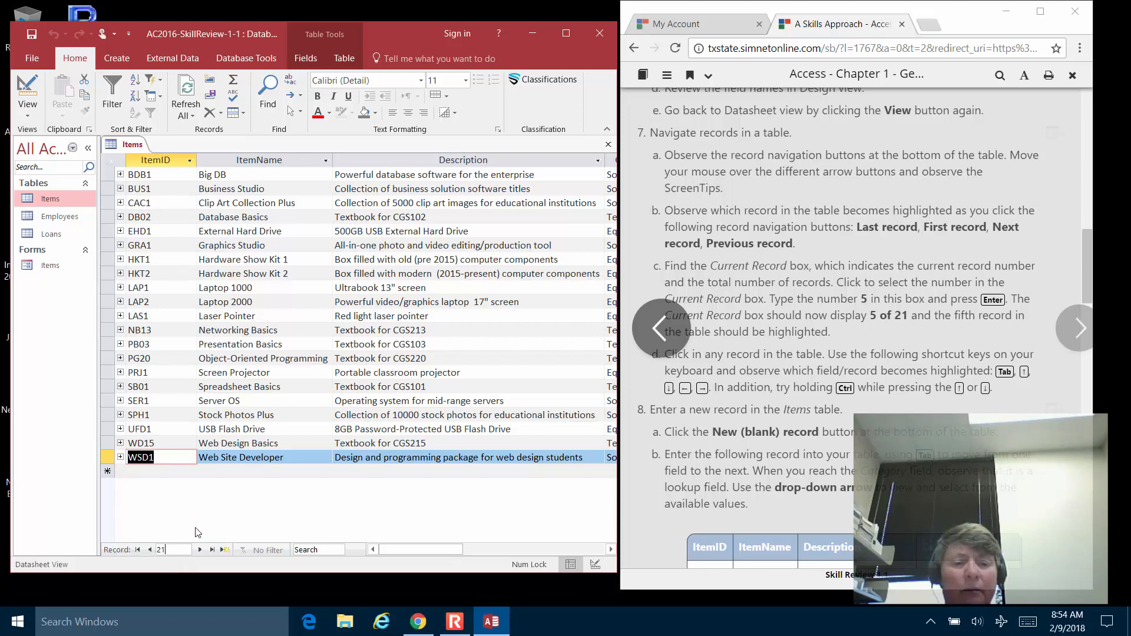
pyautogui.press('BackSpace')
pyautogui.press('BackSpace')
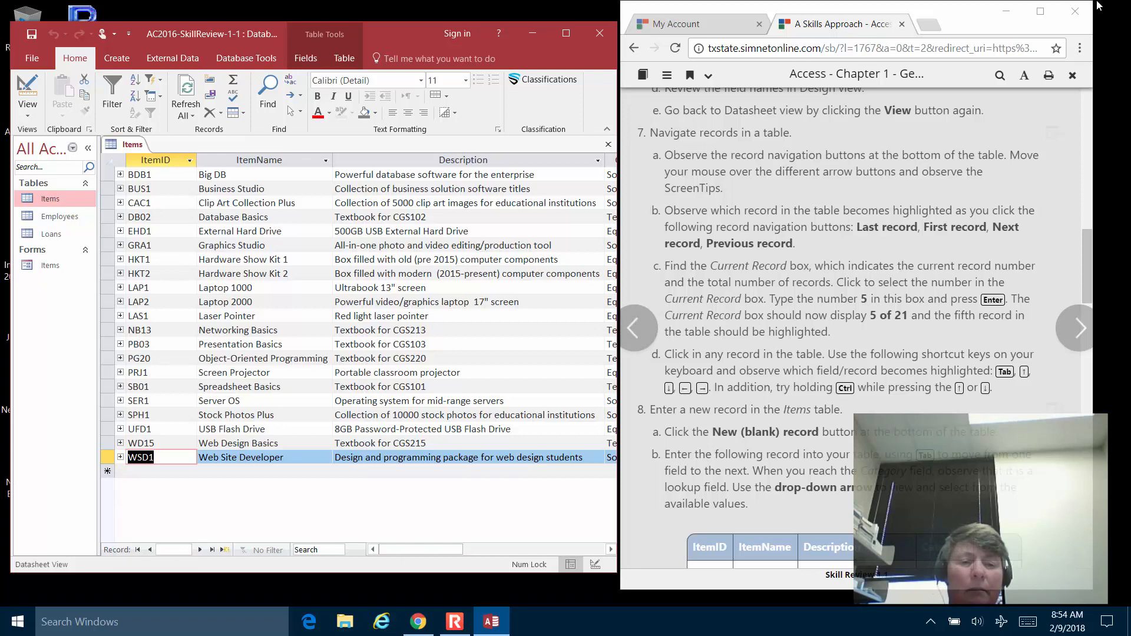
pyautogui.write('5')
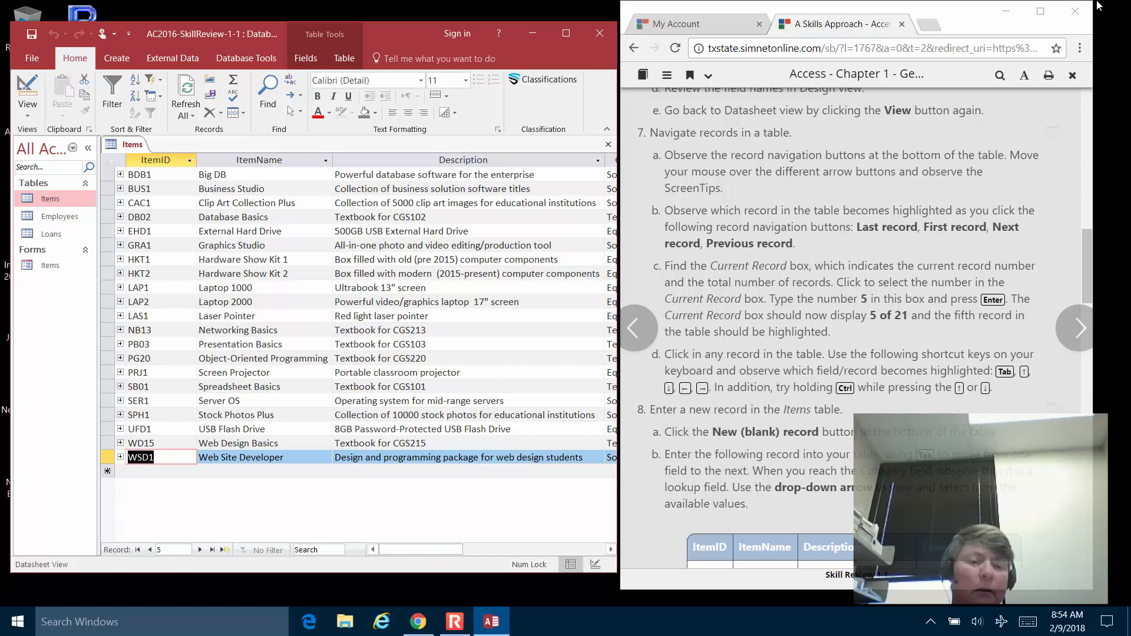
pyautogui.press('Return')
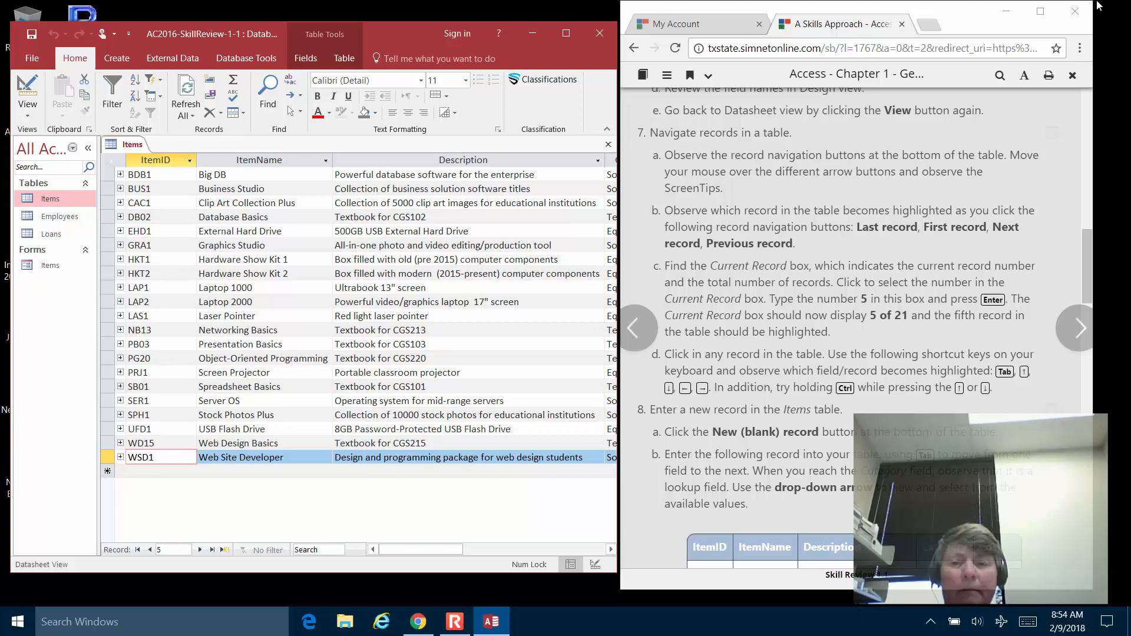
pyautogui.press('Return')
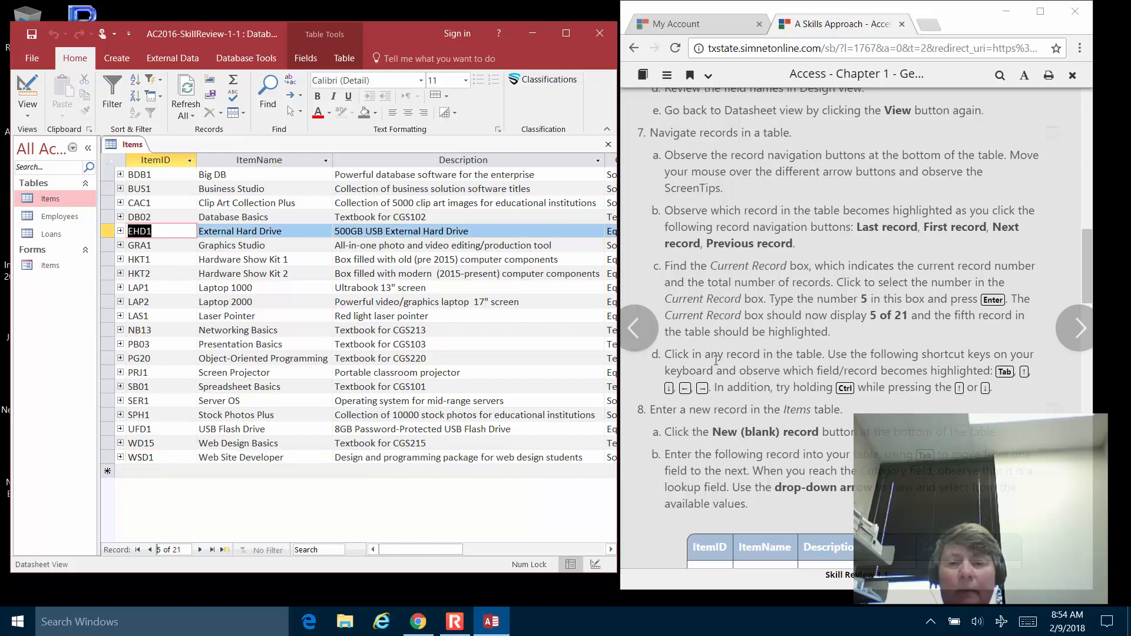
pyautogui.scroll(-3, 755, 338)
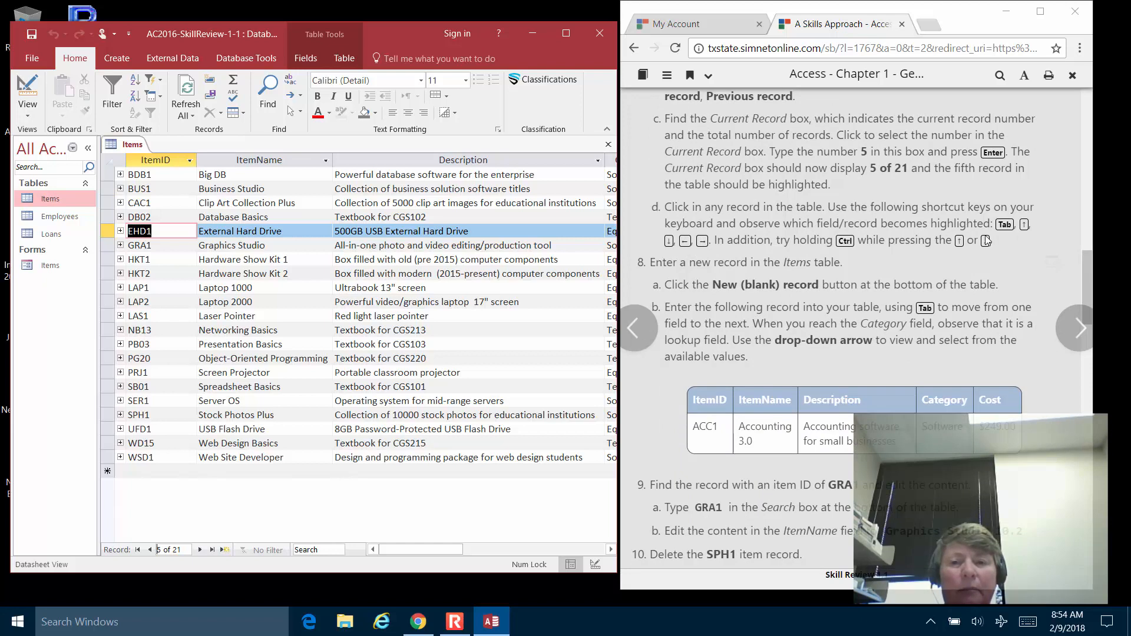
pyautogui.scroll(-2, 830, 206)
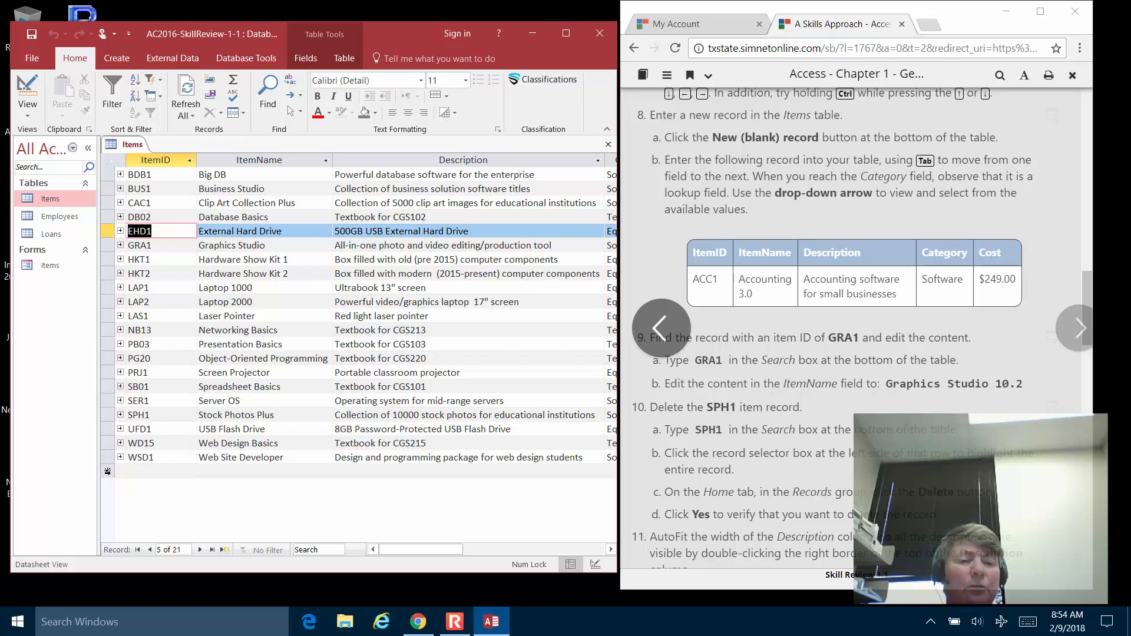
# Add a new record ACC1, Accounting 3.0, described as 'Accounting software for small businesses'.
pyautogui.click(226, 550)
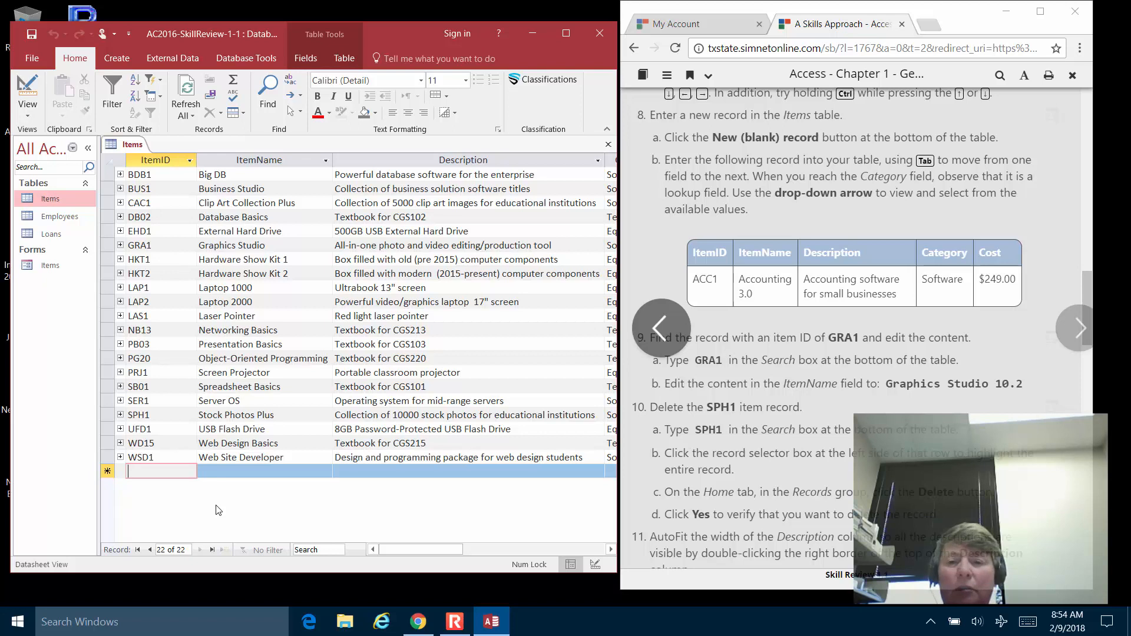
pyautogui.write('ACC')
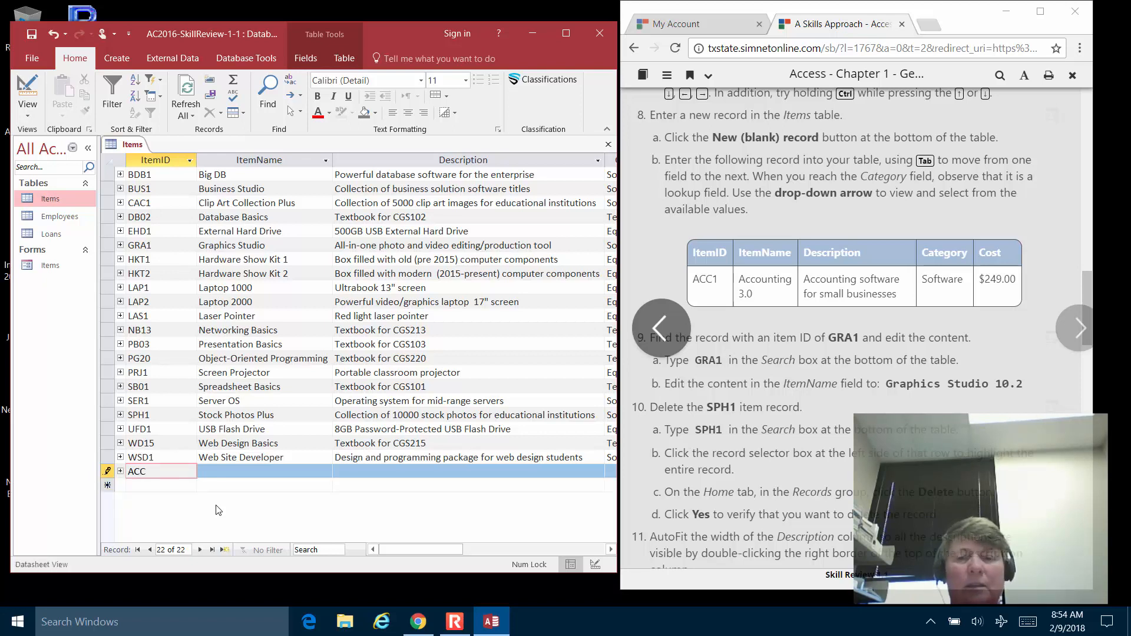
pyautogui.write('1')
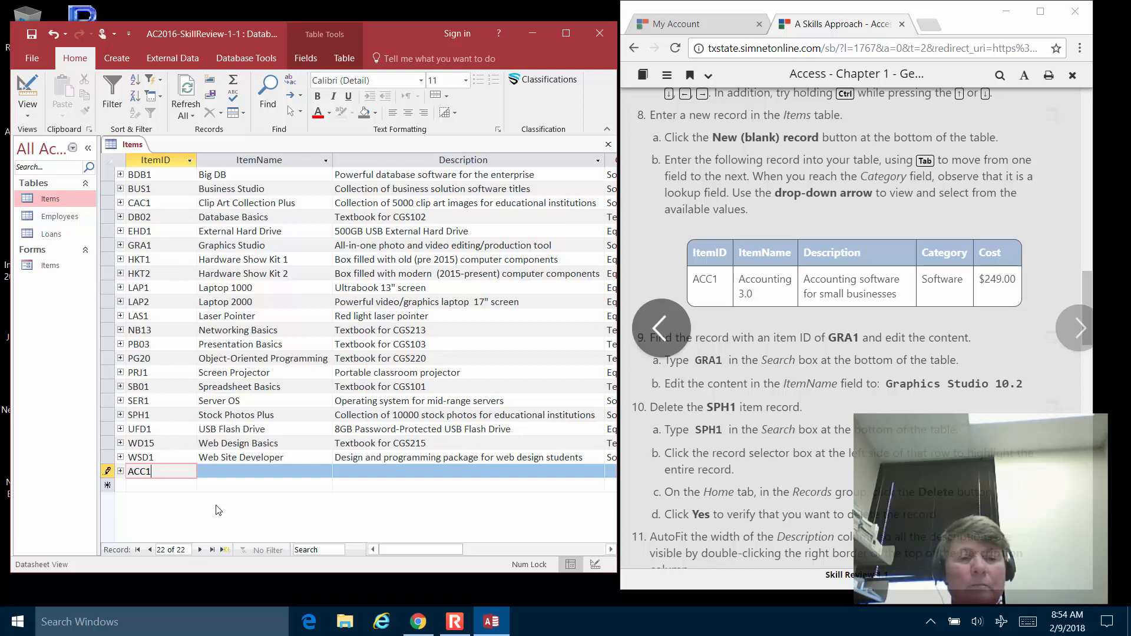
pyautogui.press('Tab')
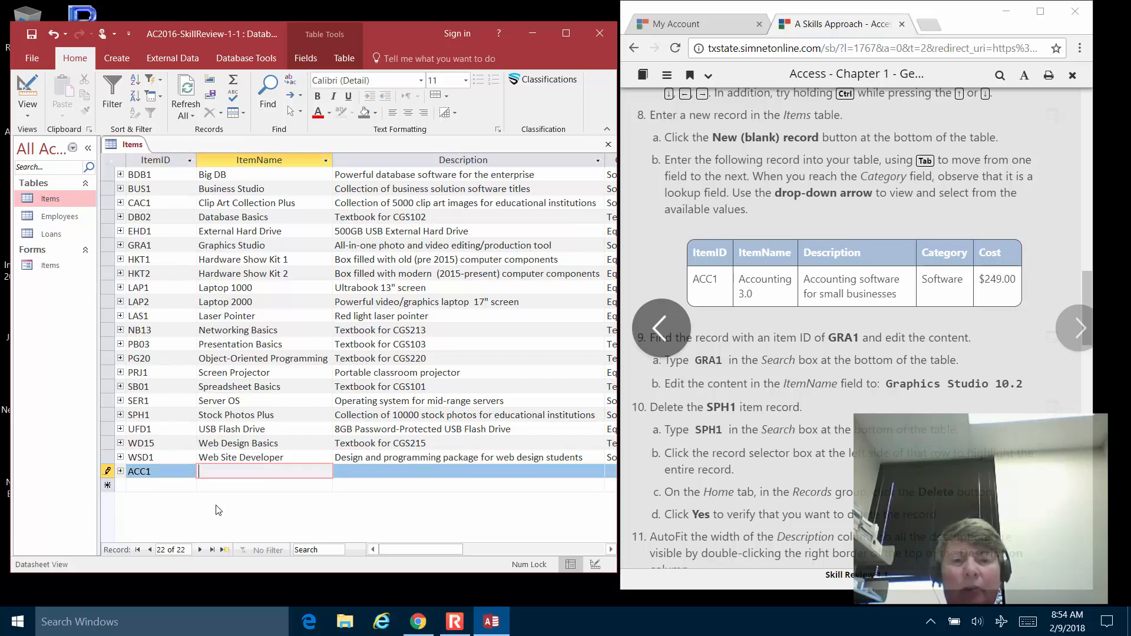
pyautogui.write('Accounting')
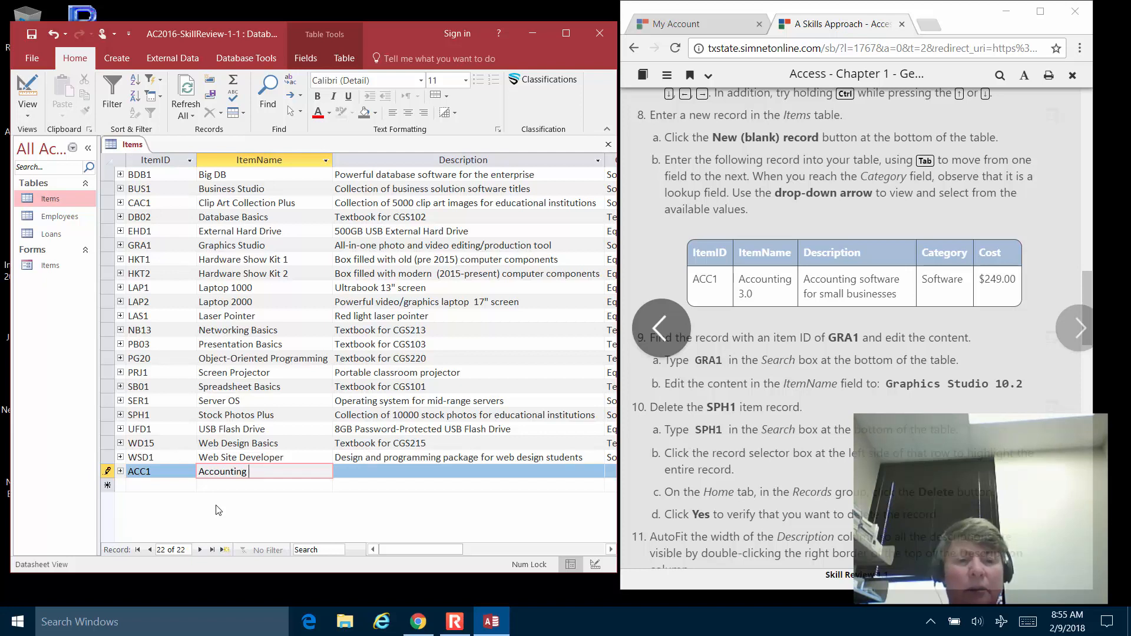
pyautogui.write(' 3.0')
pyautogui.press('Tab')
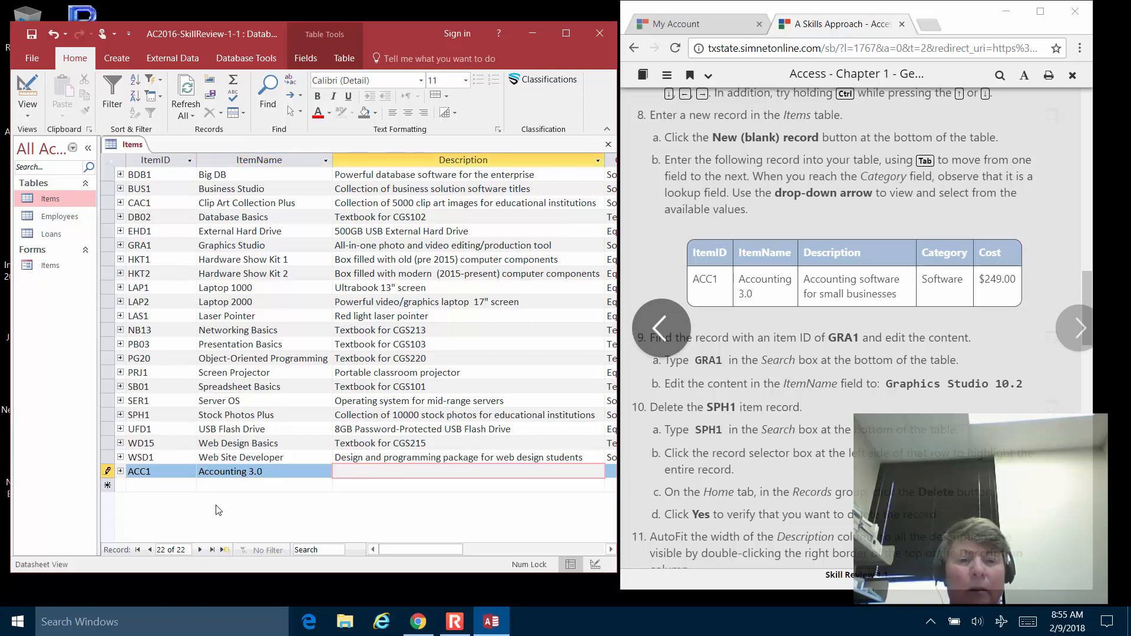
pyautogui.write('Accounting software')
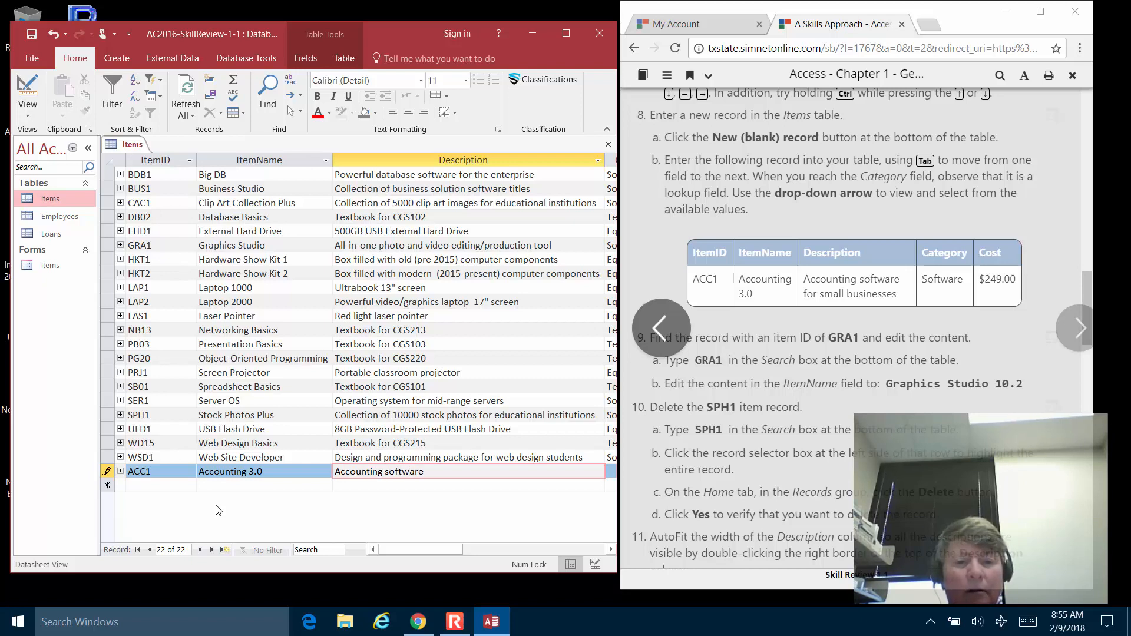
pyautogui.write(' for s')
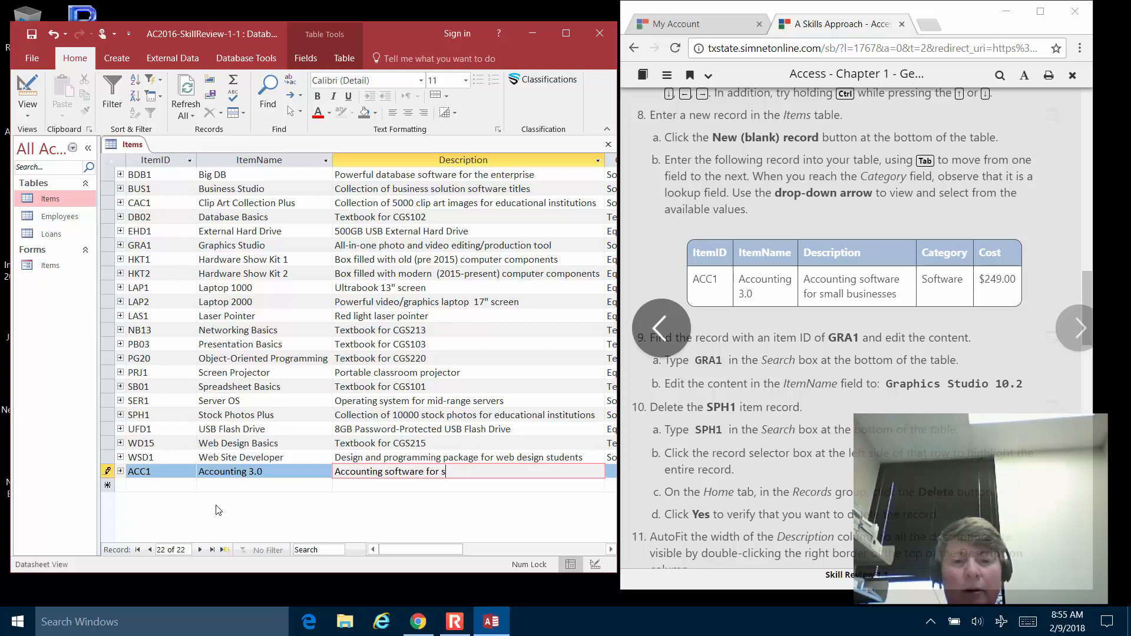
pyautogui.write('mall ')
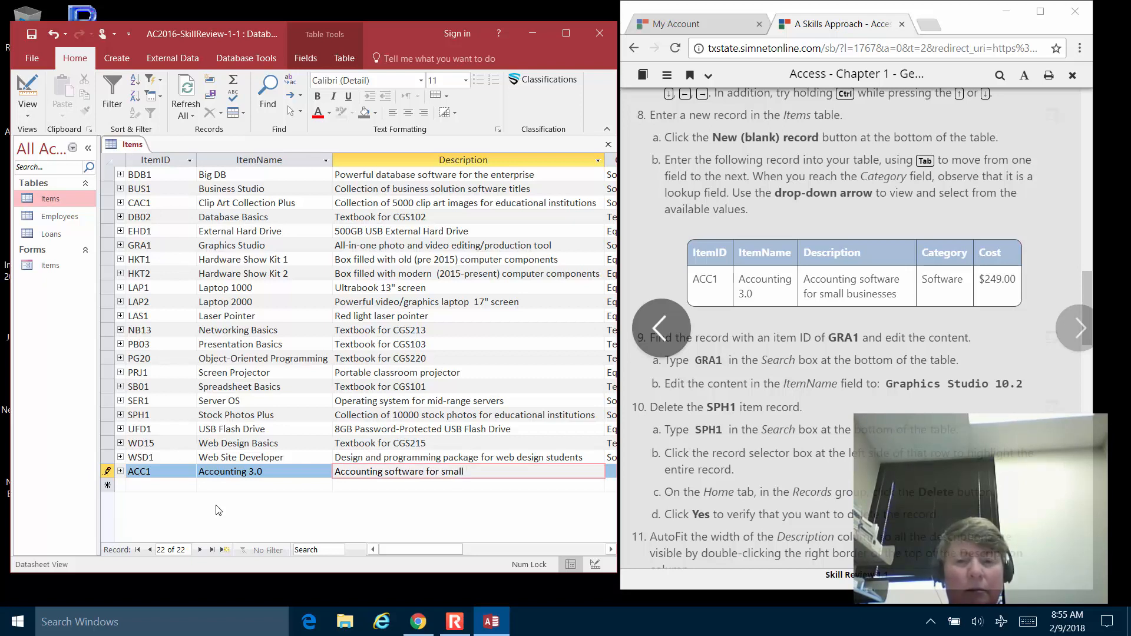
pyautogui.write('business')
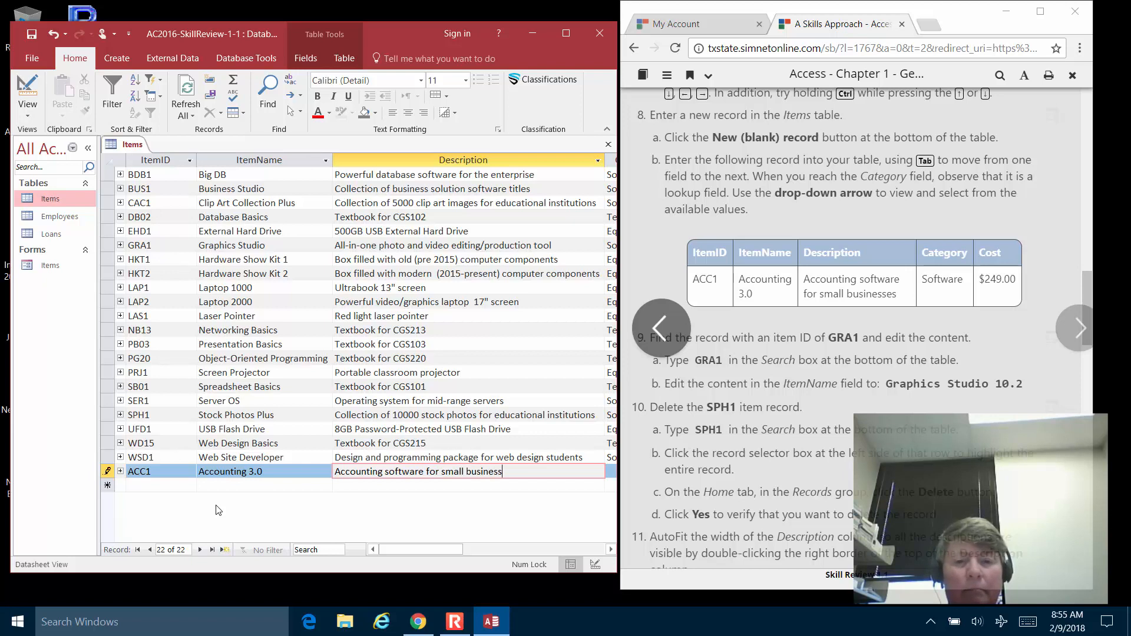
pyautogui.write('es')
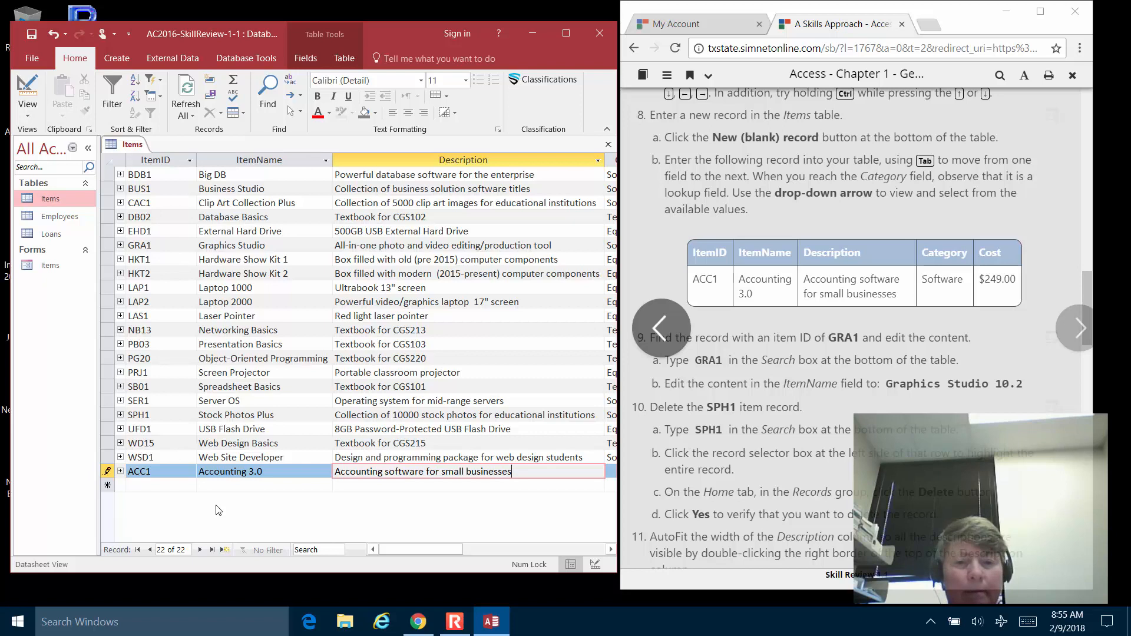
pyautogui.press('Tab')
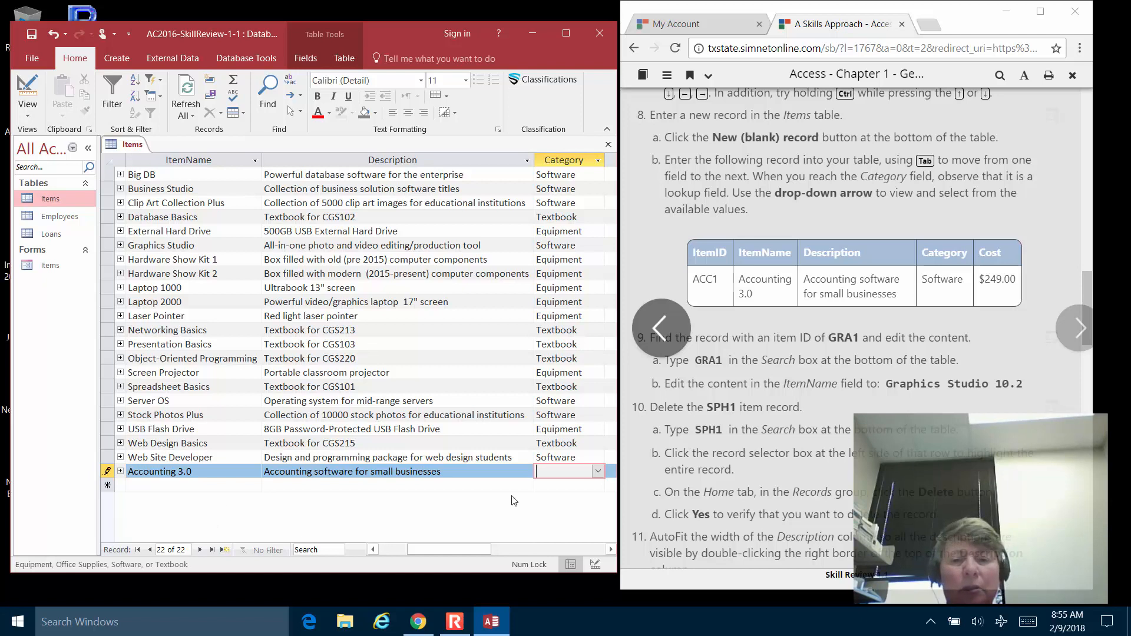
# Set the ACC1 category to Software and cost to 249, then check the saved record.
pyautogui.write('software')
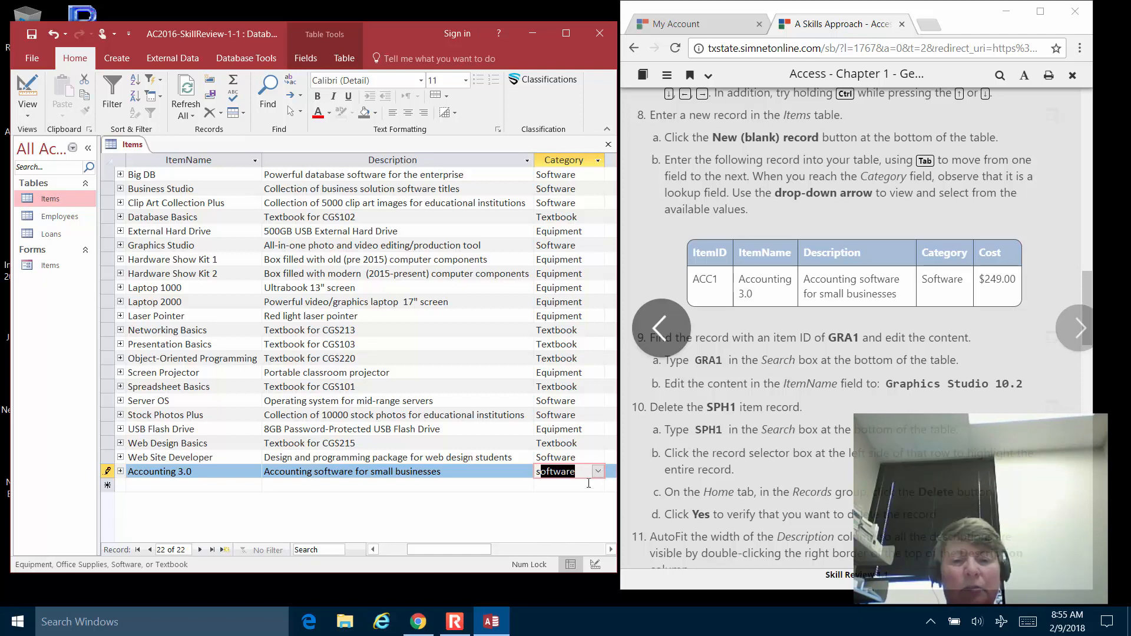
pyautogui.click(598, 471)
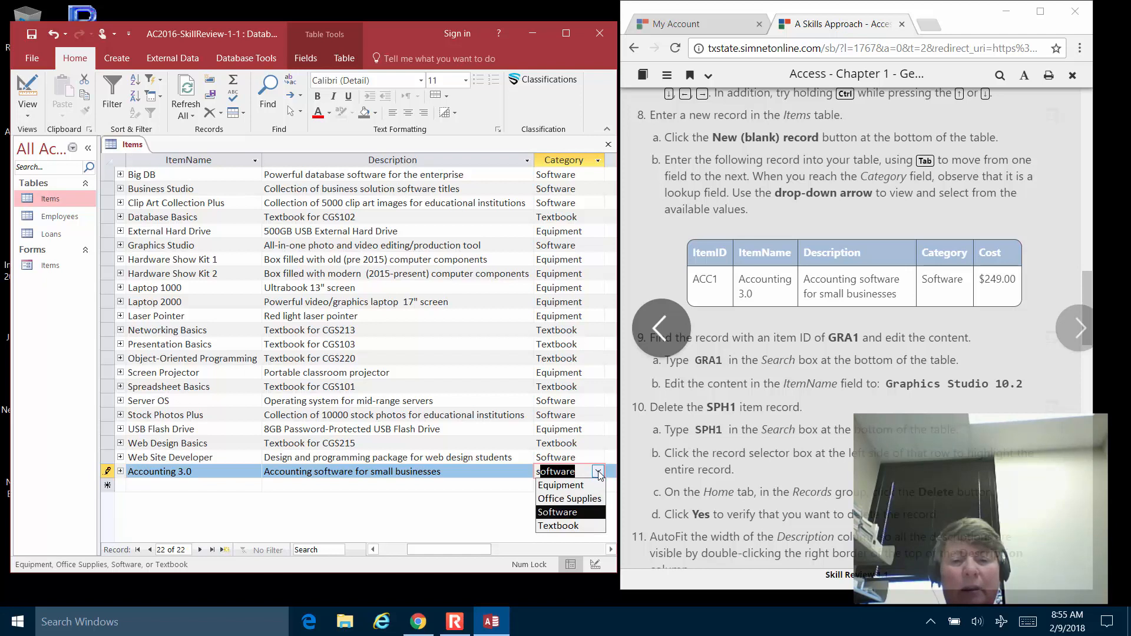
pyautogui.click(587, 513)
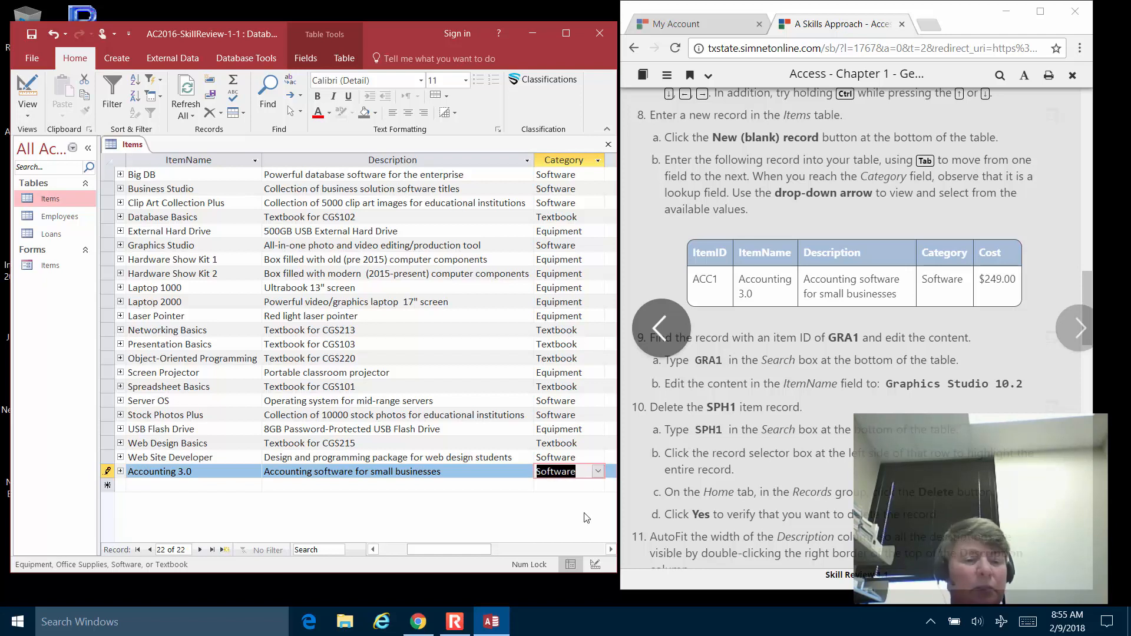
pyautogui.press('Tab')
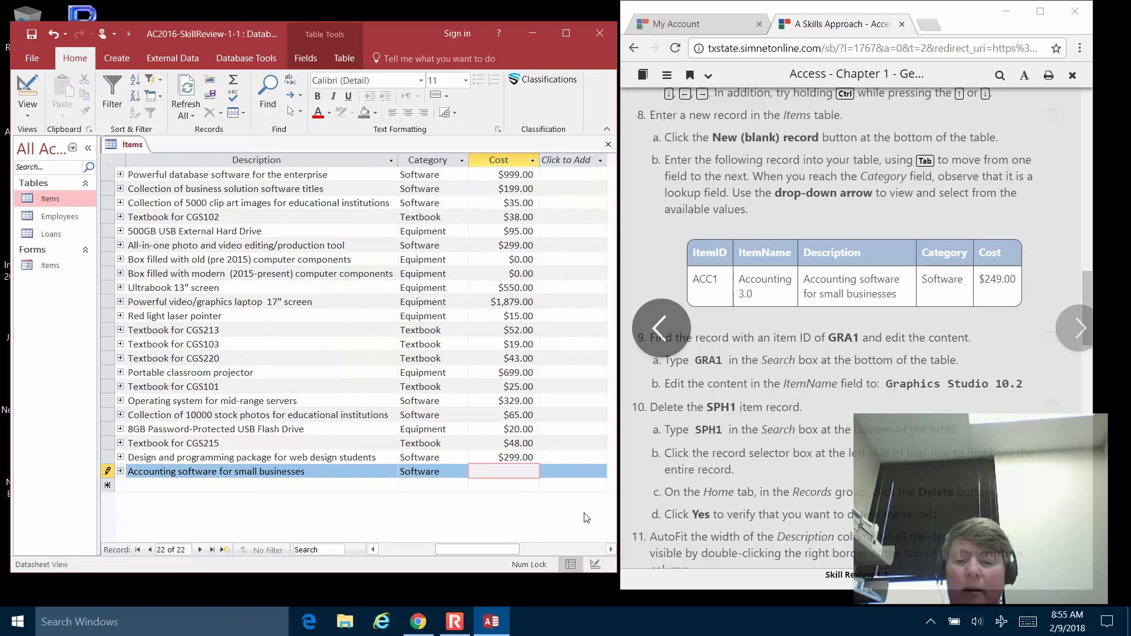
pyautogui.write('249')
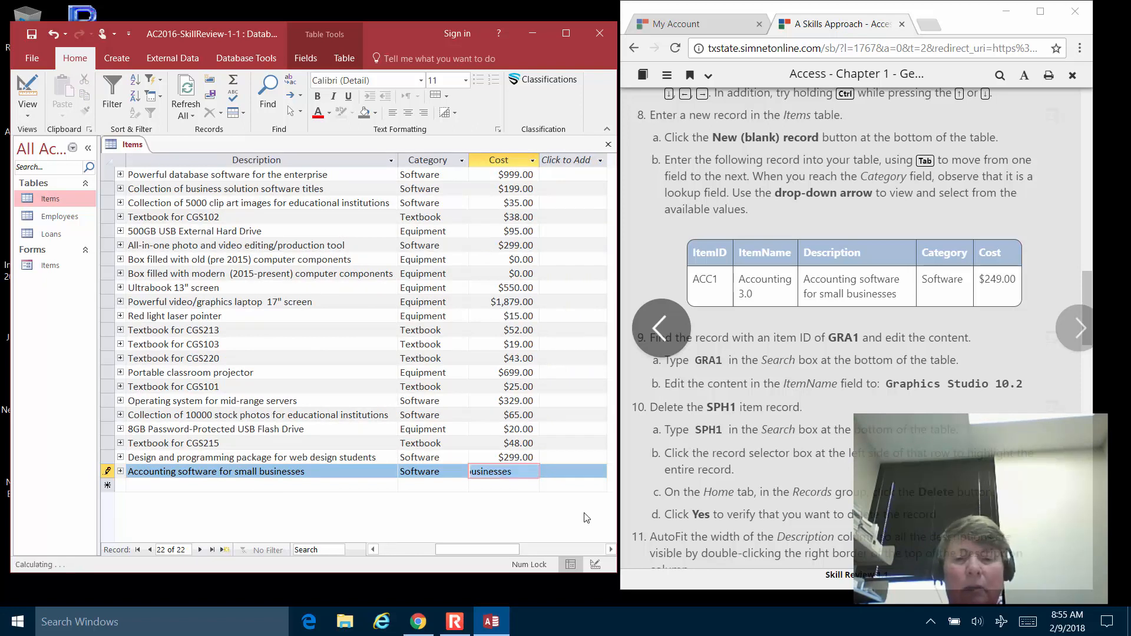
pyautogui.press('Tab')
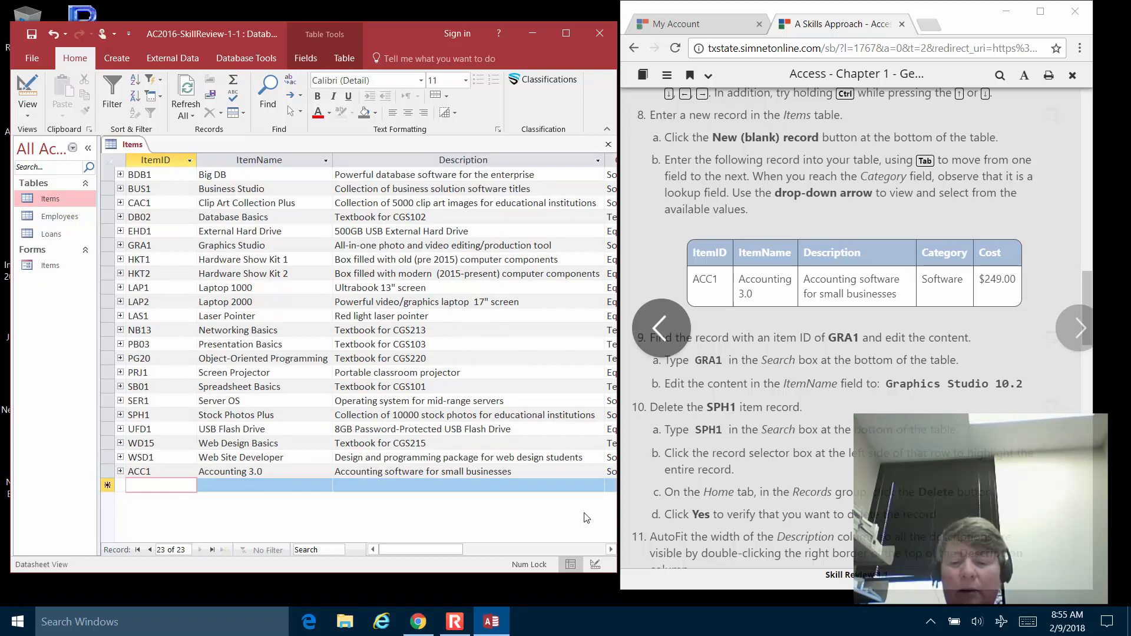
pyautogui.press('Up')
pyautogui.press('Tab')
pyautogui.press('Tab')
pyautogui.press('Tab')
pyautogui.press('Tab')
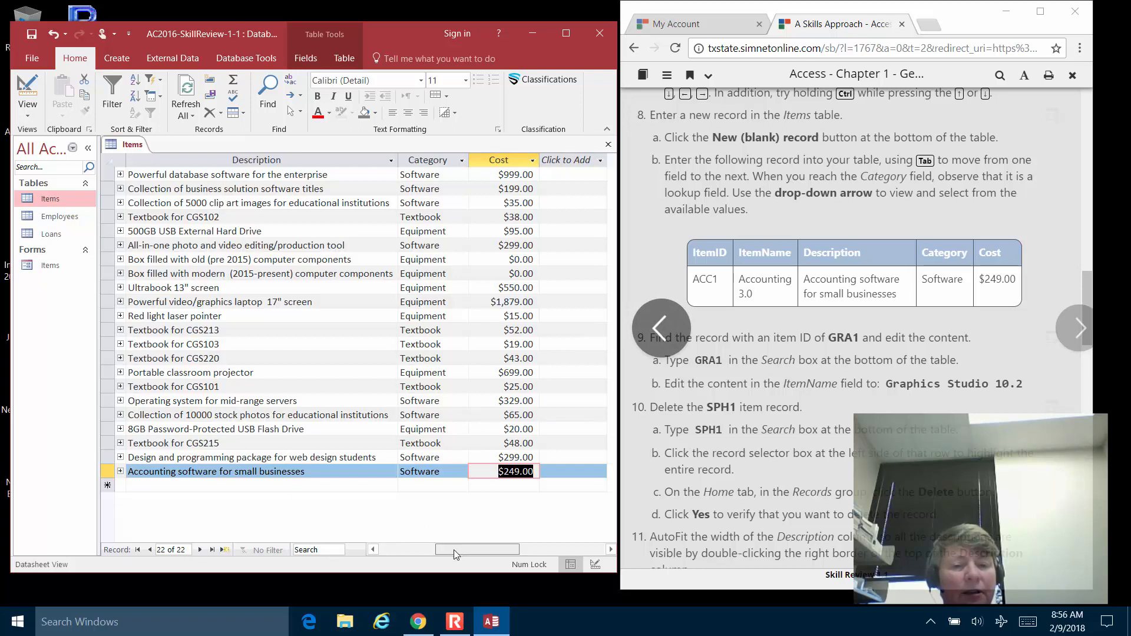
pyautogui.moveTo(456, 542); pyautogui.dragTo(398, 544)
pyautogui.click(160, 471)
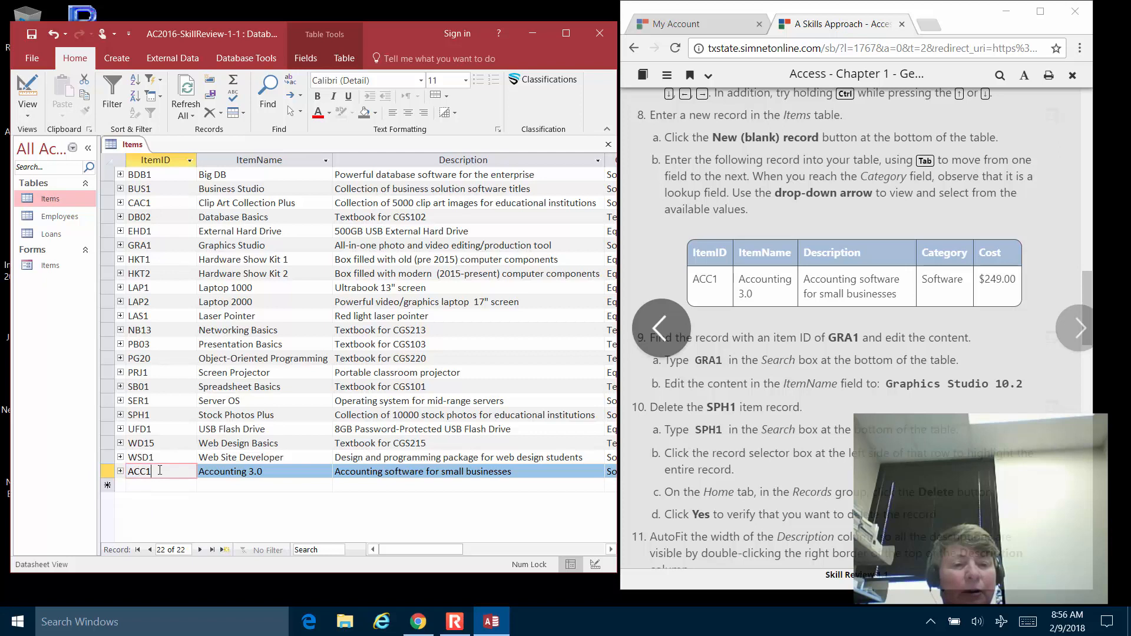
# Search for gra1 and rename the item to Graphics Studio 10.2.
pyautogui.click(325, 548)
pyautogui.write('gra1')
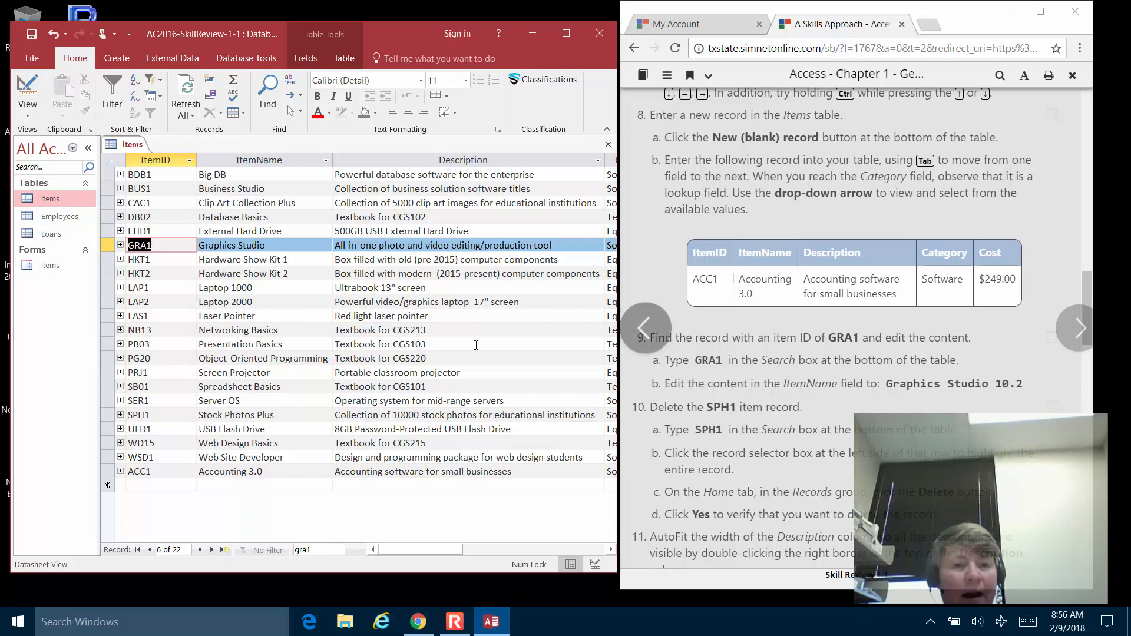
pyautogui.click(275, 244)
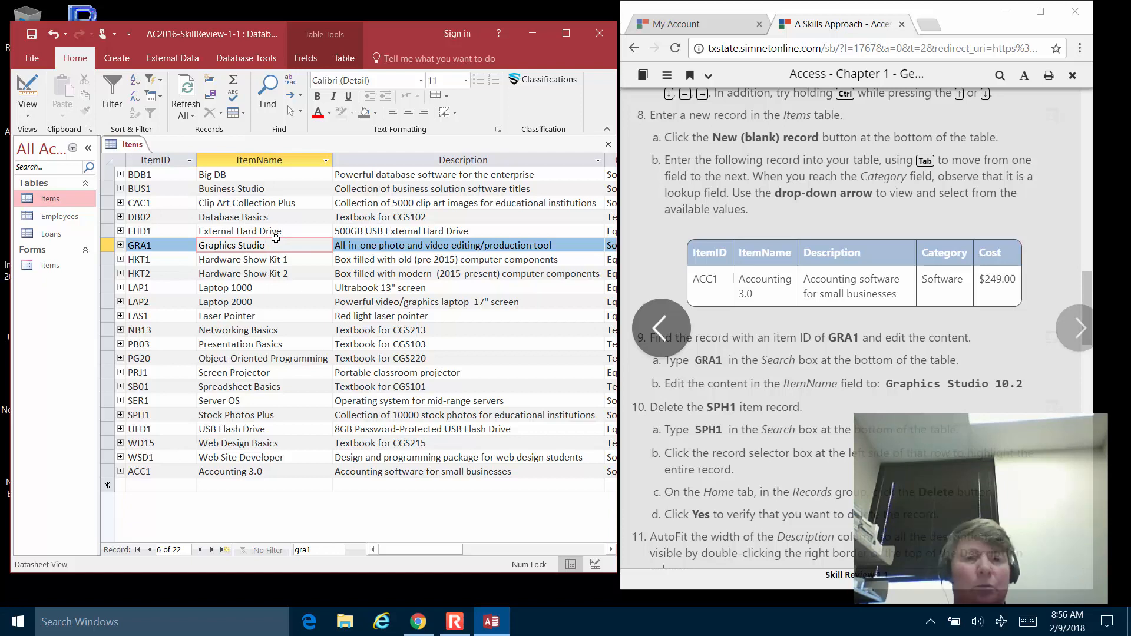
pyautogui.write('10')
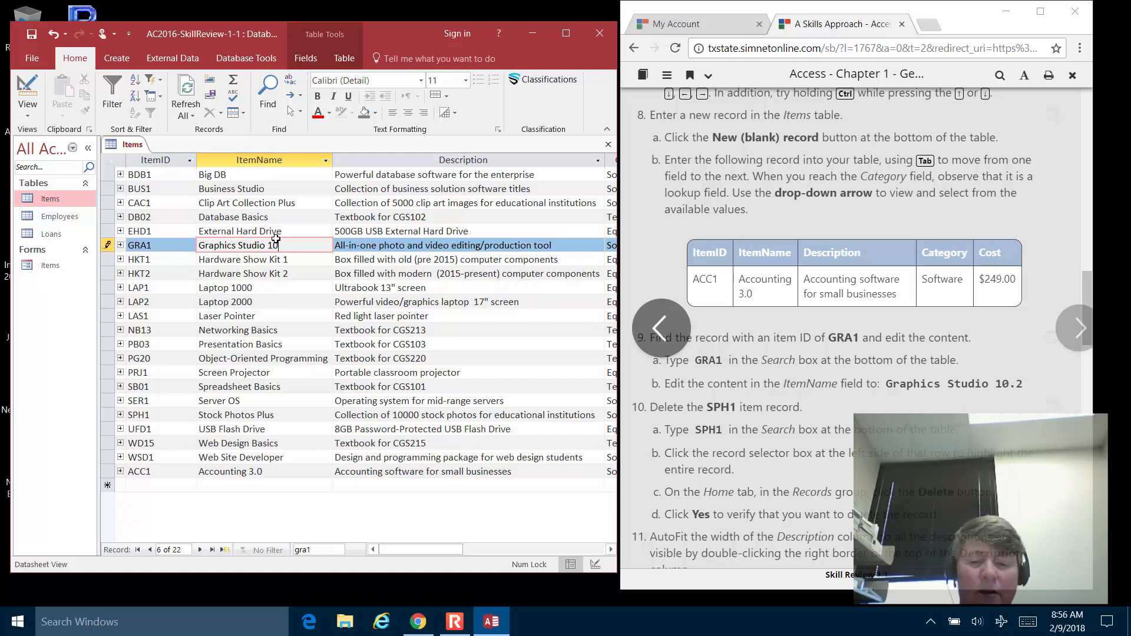
pyautogui.write('.2')
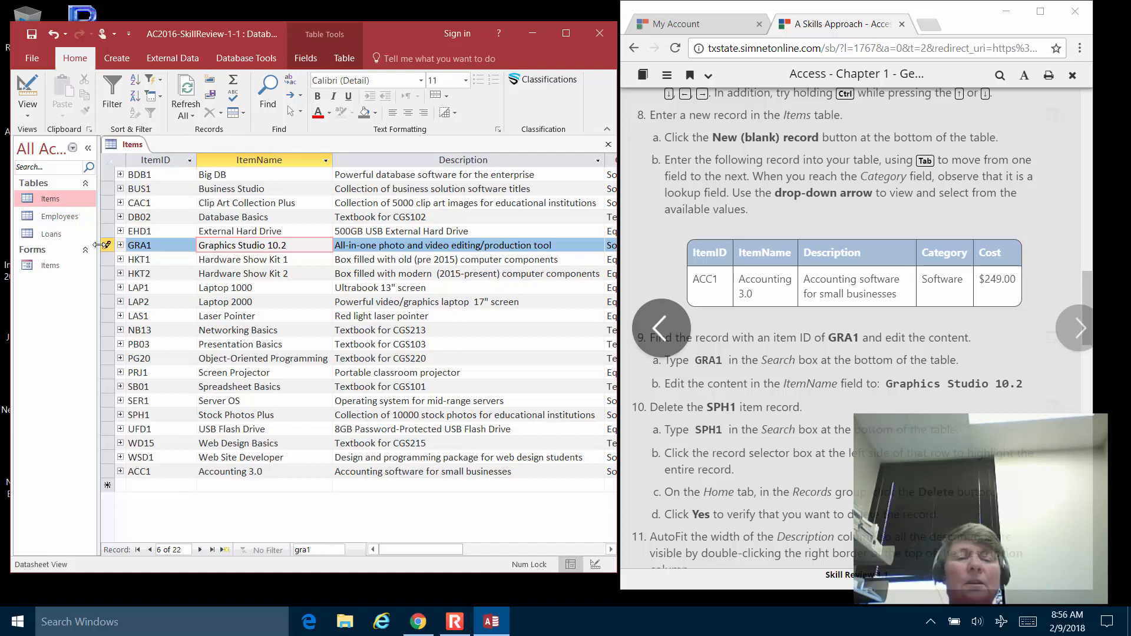
pyautogui.press('Down')
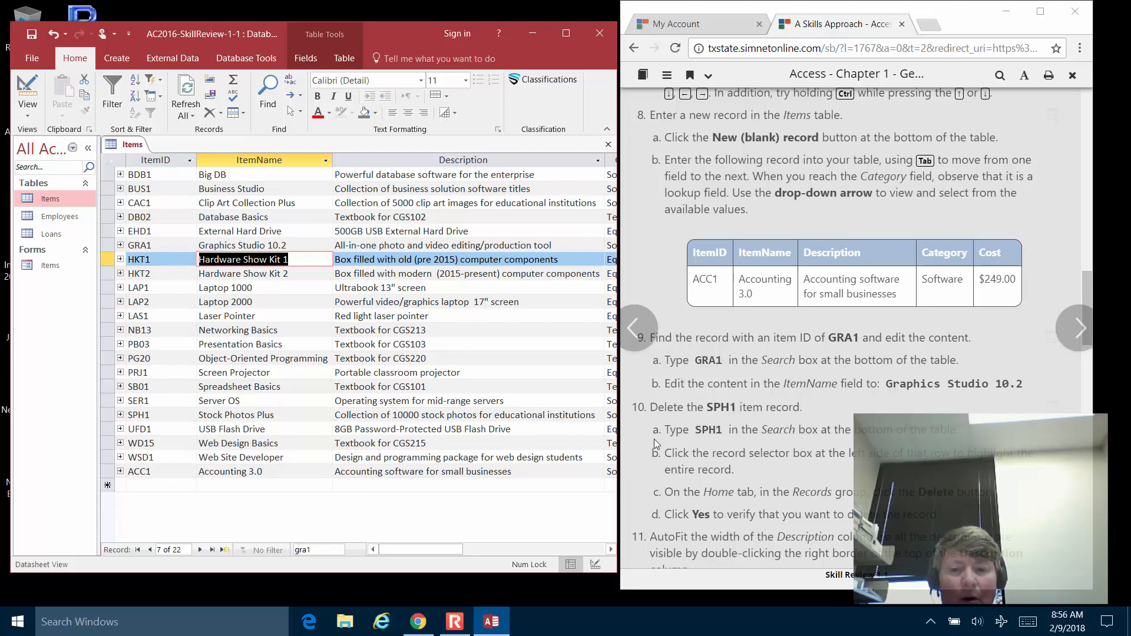
# Search for sph and delete the SPH1 Stock Photos Plus record, confirming the deletion.
pyautogui.moveTo(321, 549); pyautogui.dragTo(291, 554)
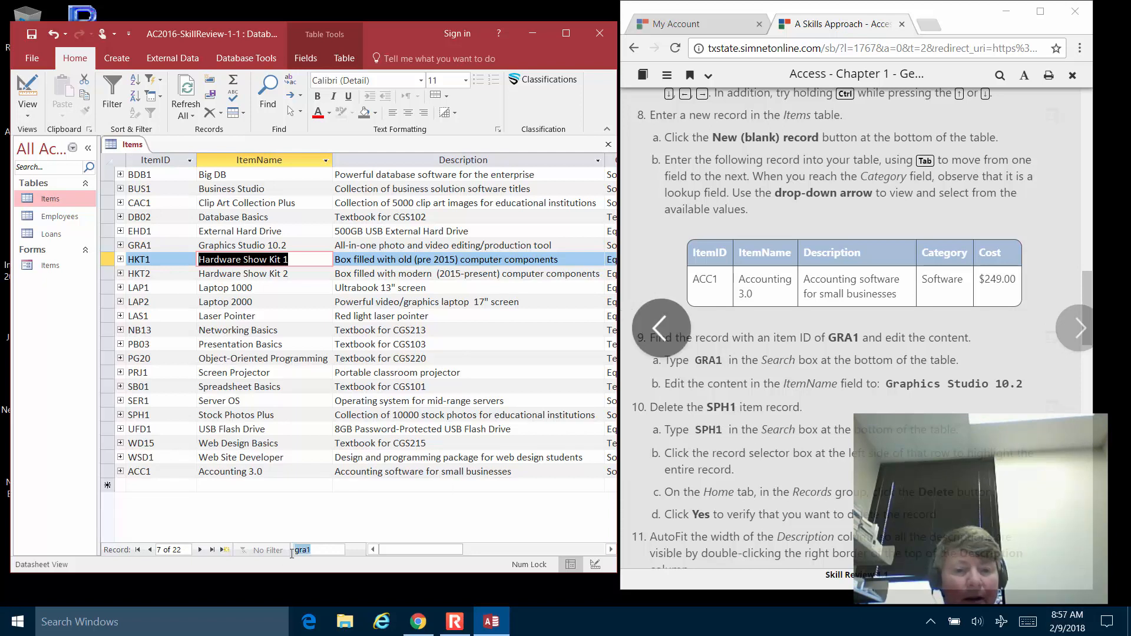
pyautogui.write('sph')
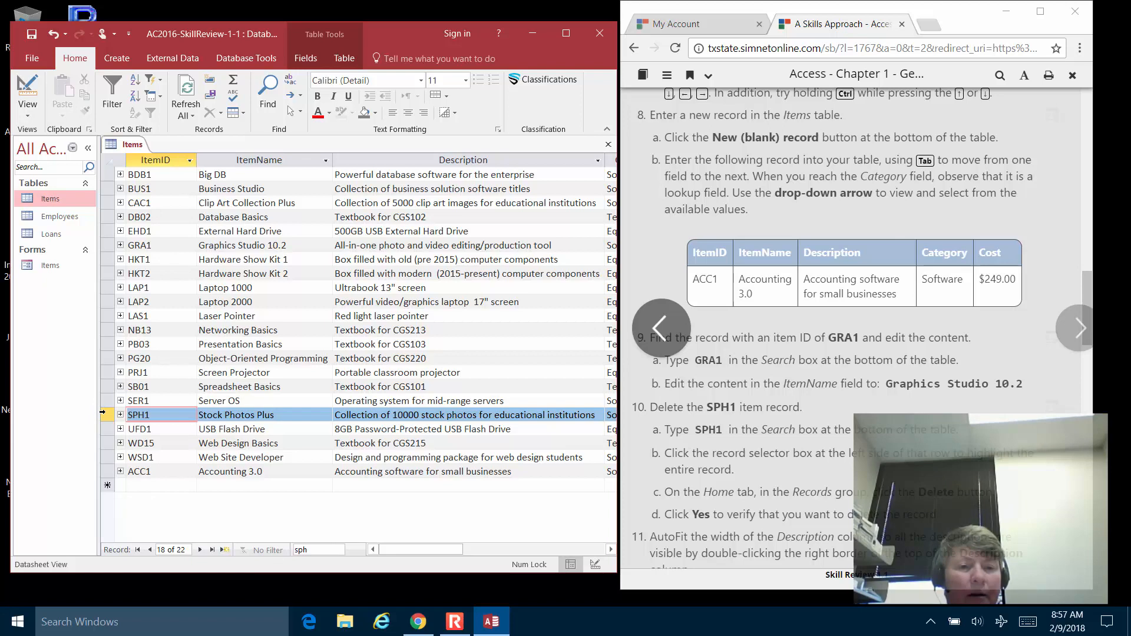
pyautogui.rightClick(103, 415)
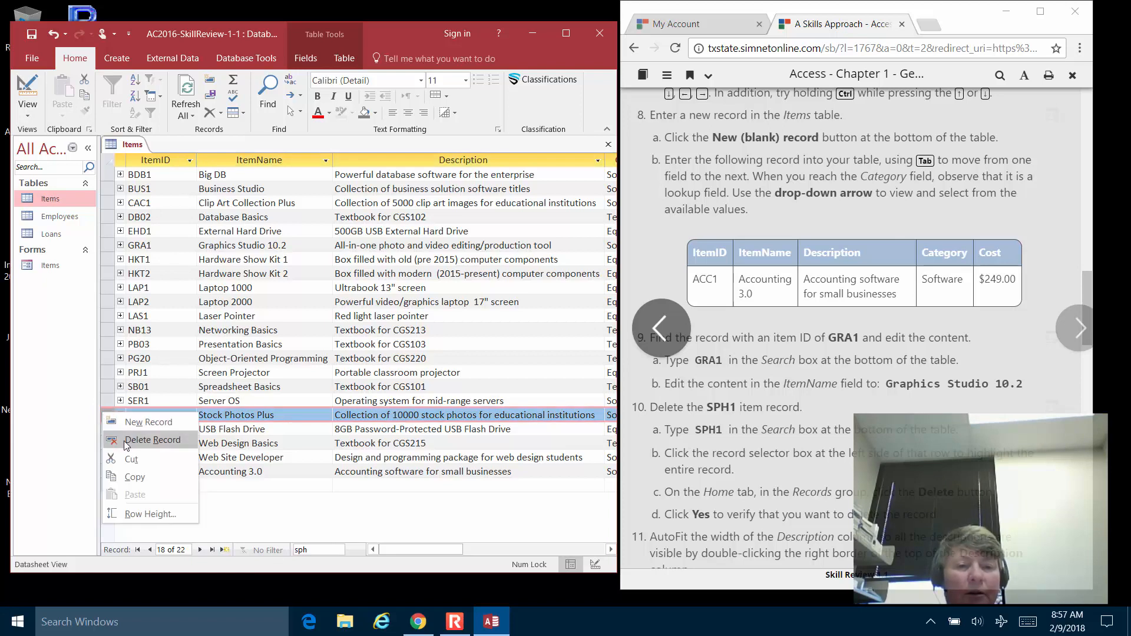
pyautogui.click(395, 500)
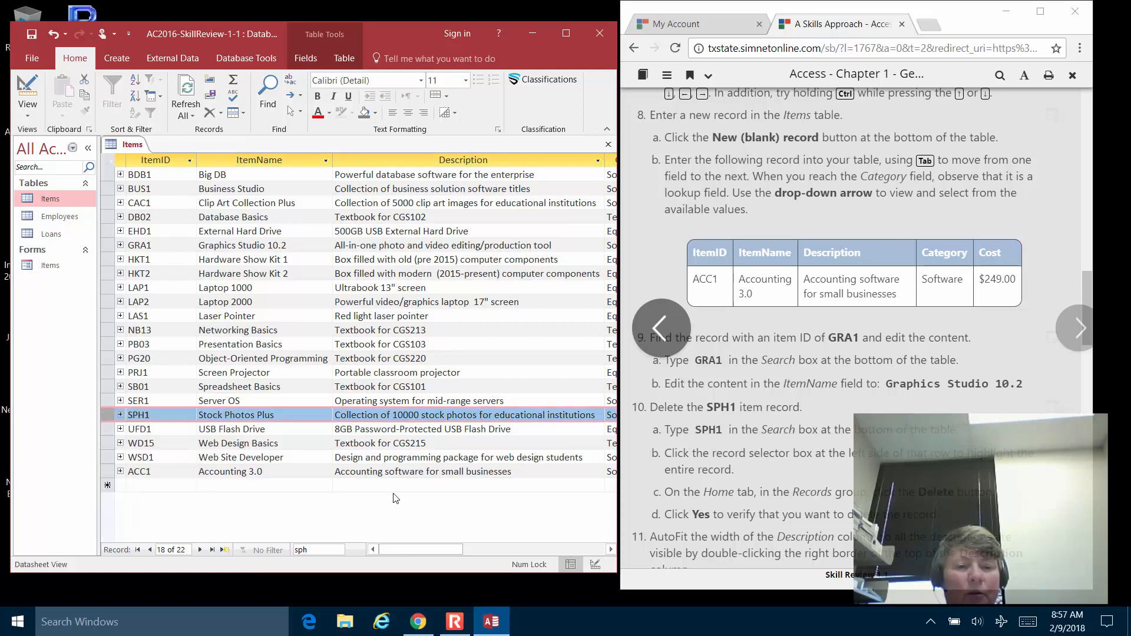
pyautogui.click(307, 61)
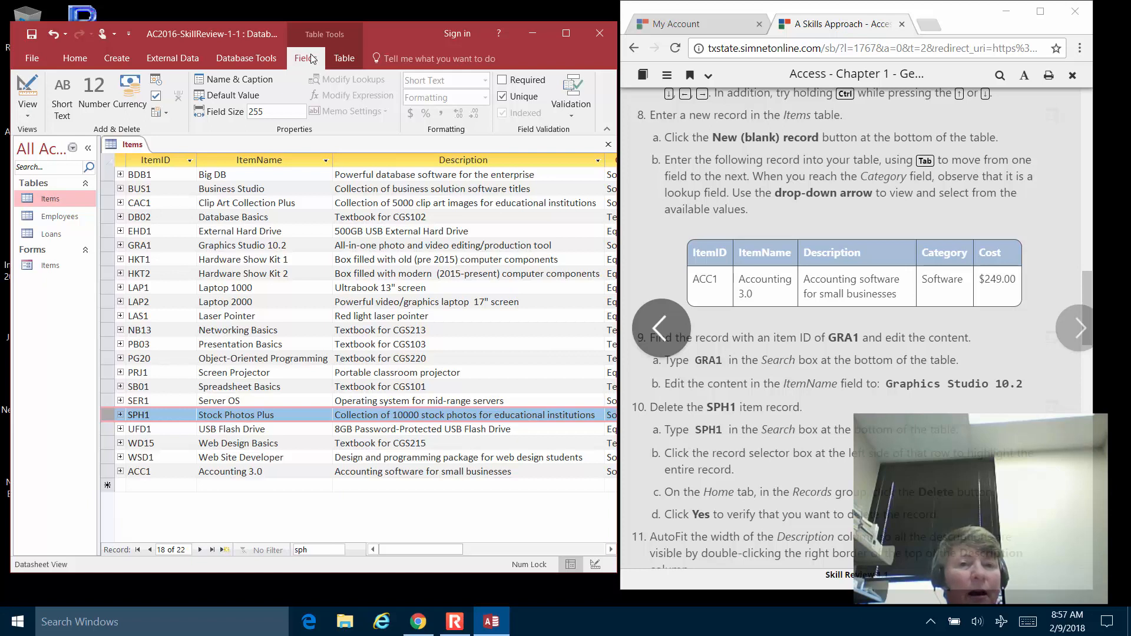
pyautogui.click(74, 58)
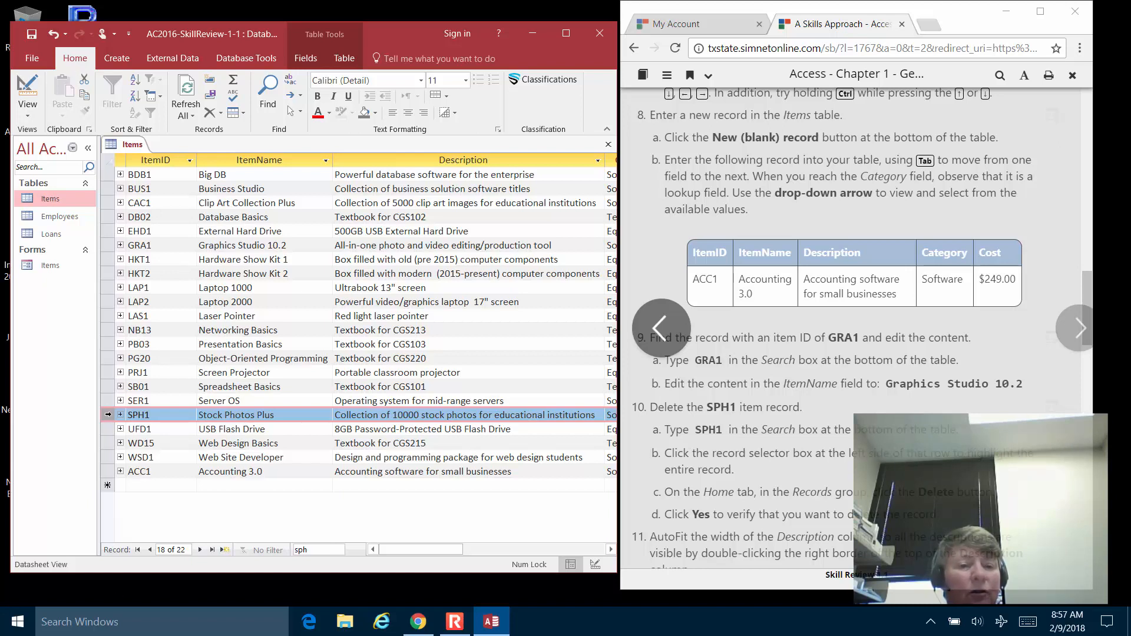
pyautogui.click(221, 114)
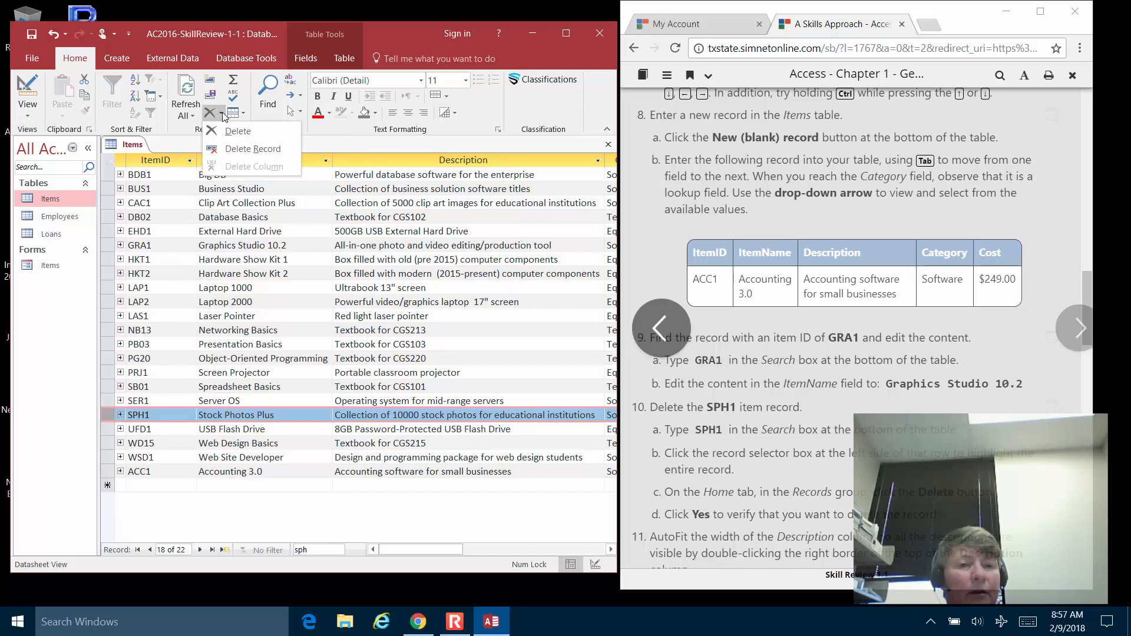
pyautogui.click(229, 148)
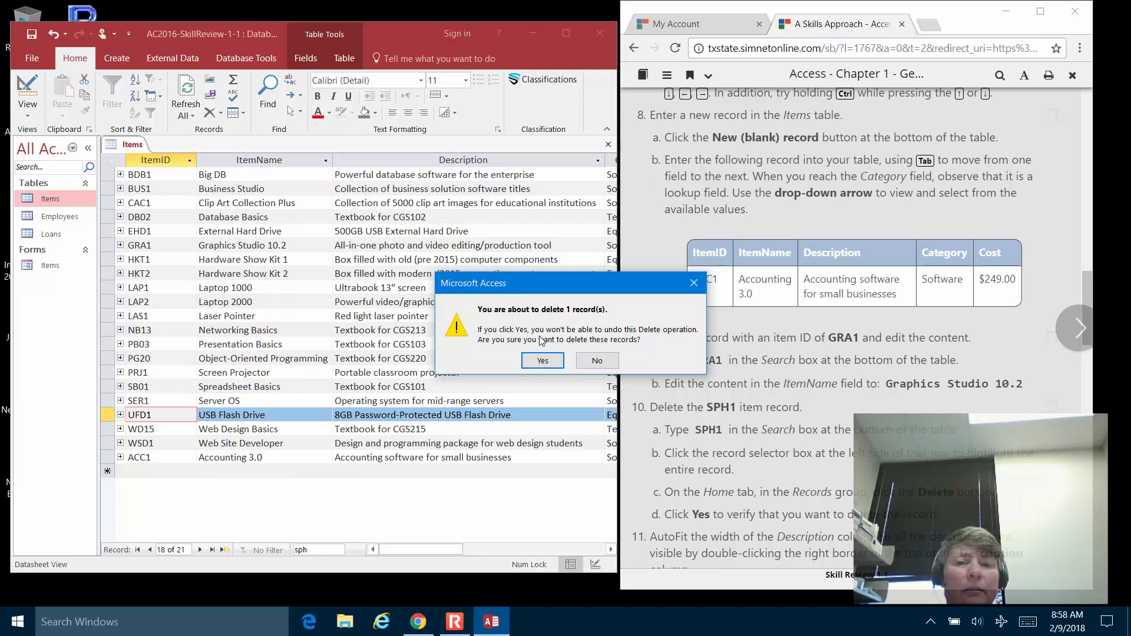
pyautogui.click(538, 362)
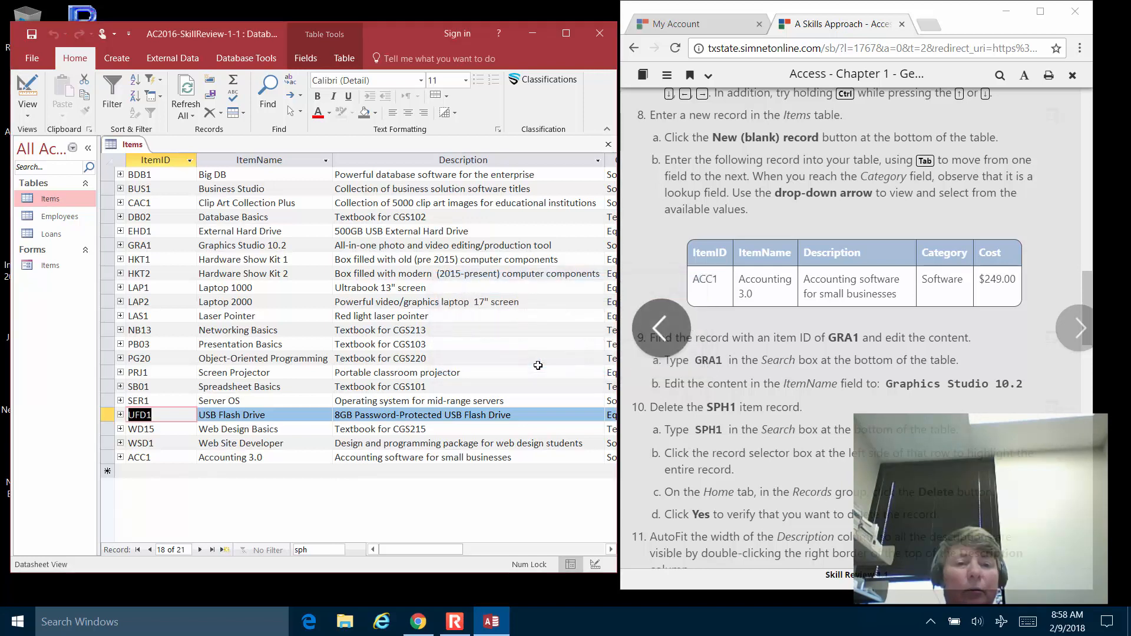
# Select the Description column and AutoFit its width to the descriptions.
pyautogui.click(814, 403)
pyautogui.scroll(1, 814, 404)
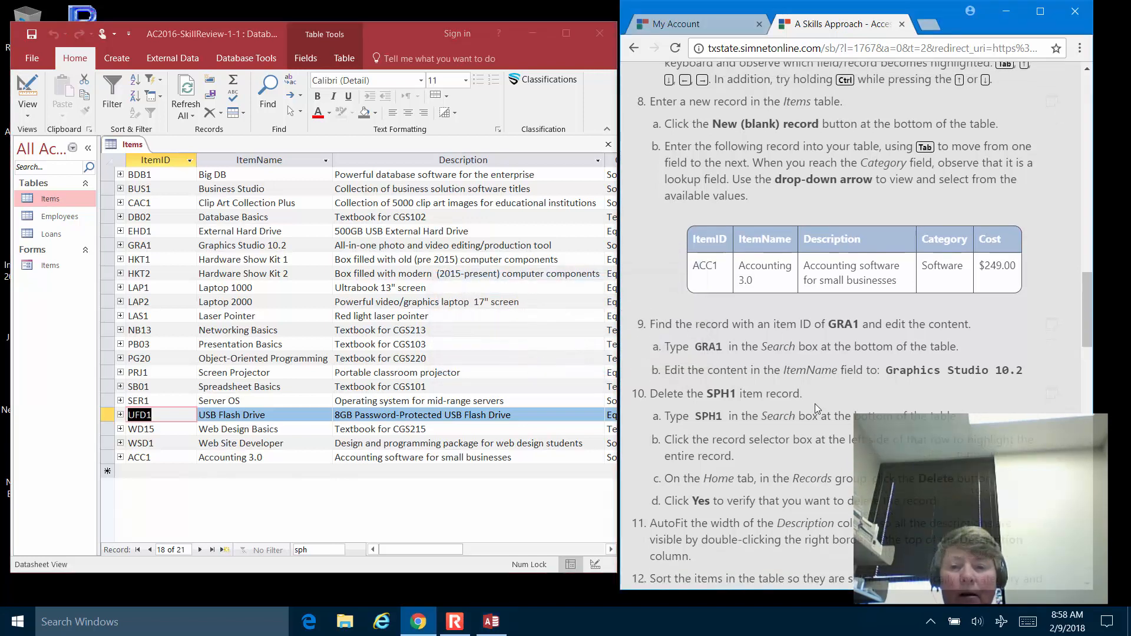
pyautogui.scroll(-4, 814, 404)
pyautogui.scroll(-1, 817, 409)
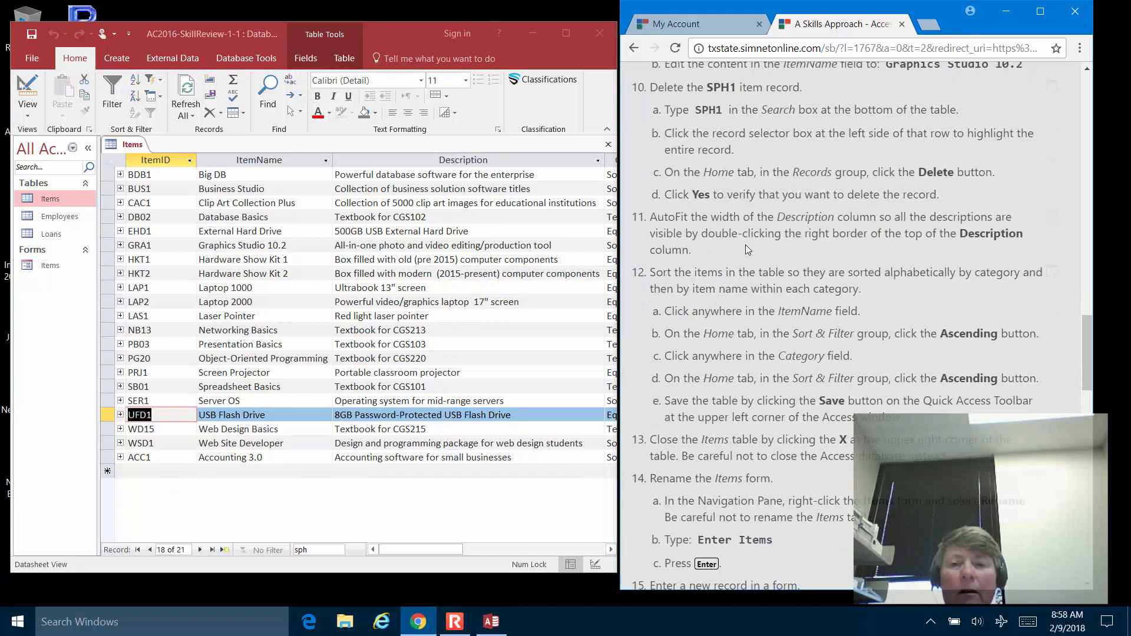
pyautogui.scroll(-2, 748, 244)
pyautogui.scroll(1, 746, 250)
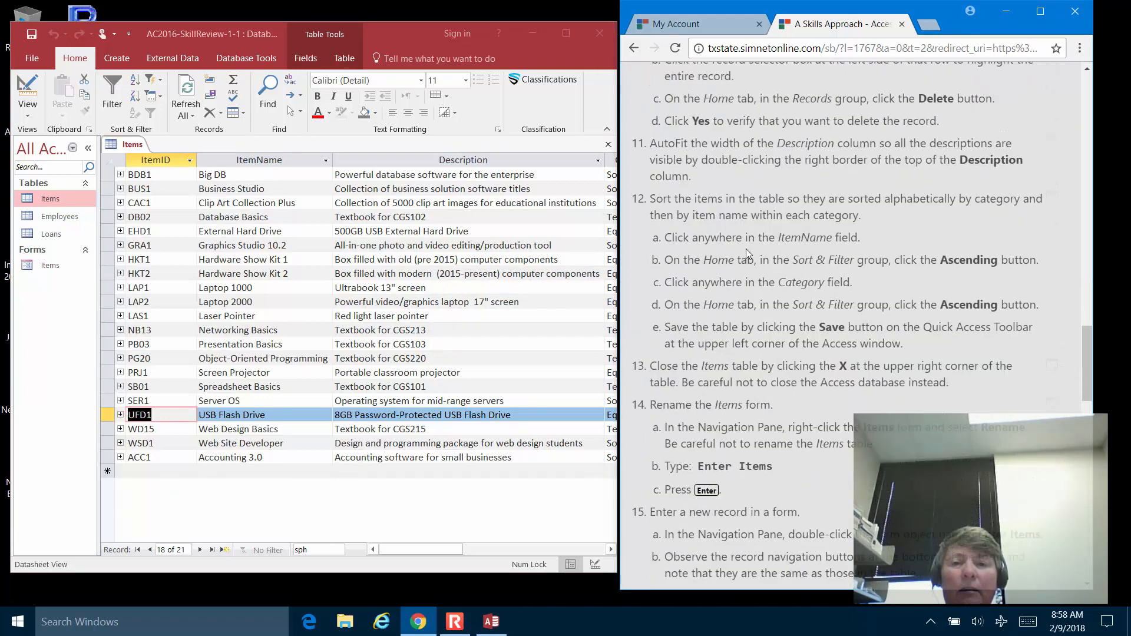
pyautogui.click(473, 157)
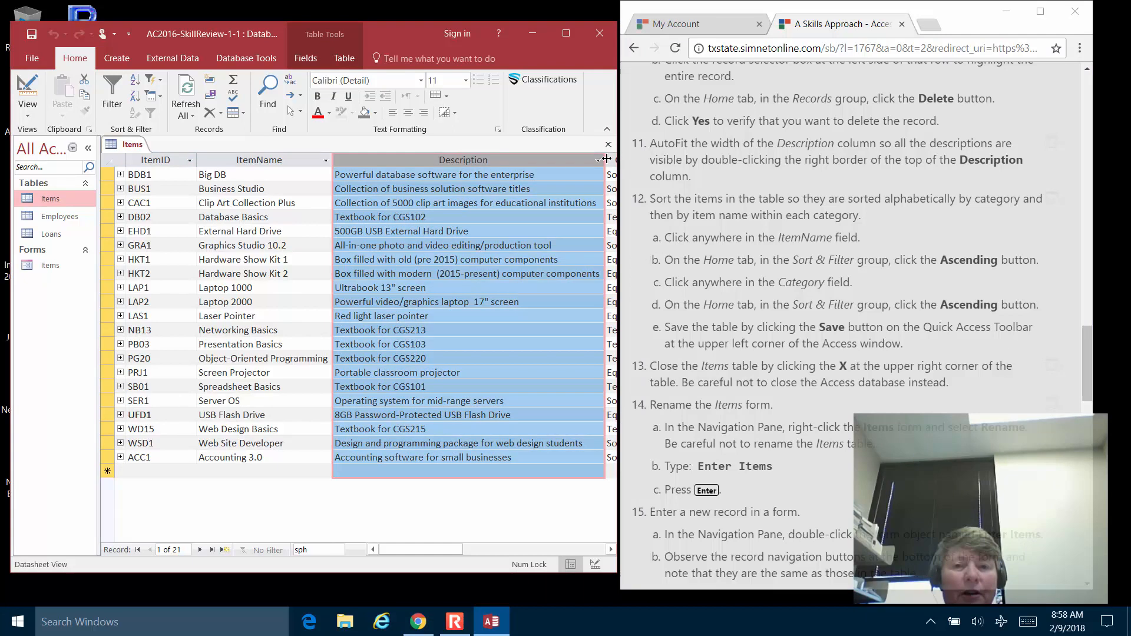
pyautogui.doubleClick(606, 159)
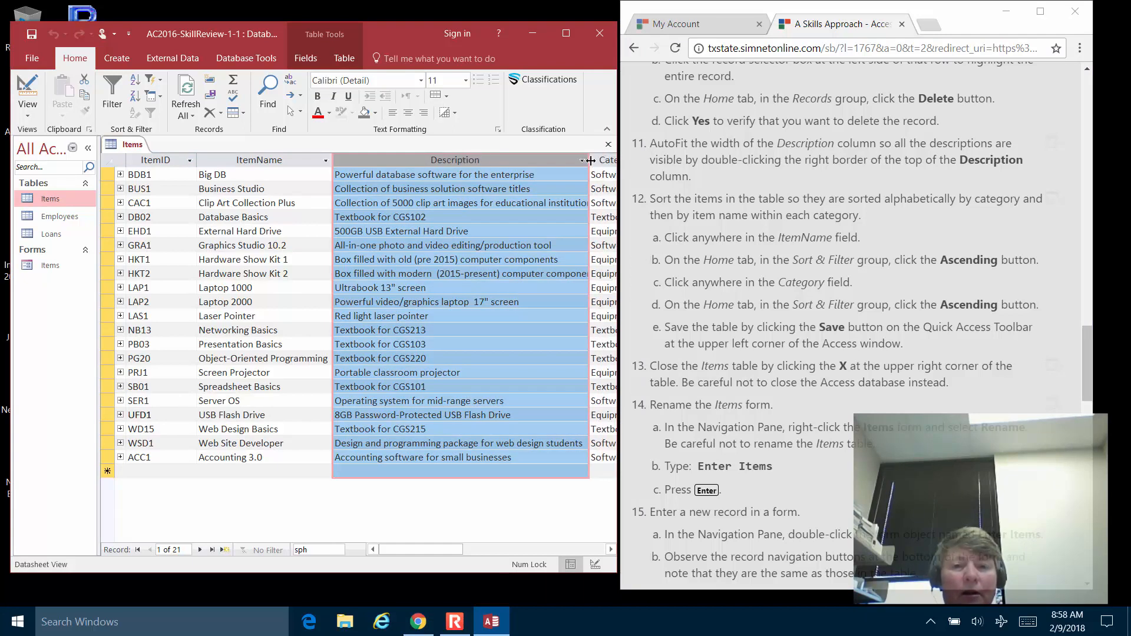
pyautogui.moveTo(590, 159); pyautogui.dragTo(590, 159)
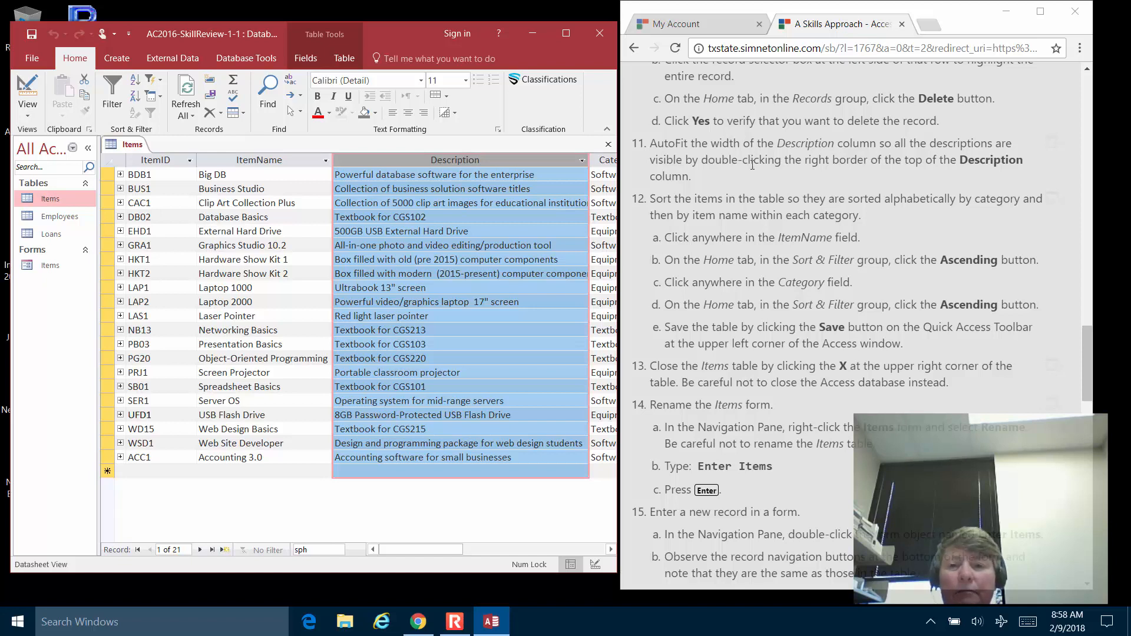
# Scroll the datasheet right to show the Category and Cost columns.
pyautogui.scroll(-1, 756, 221)
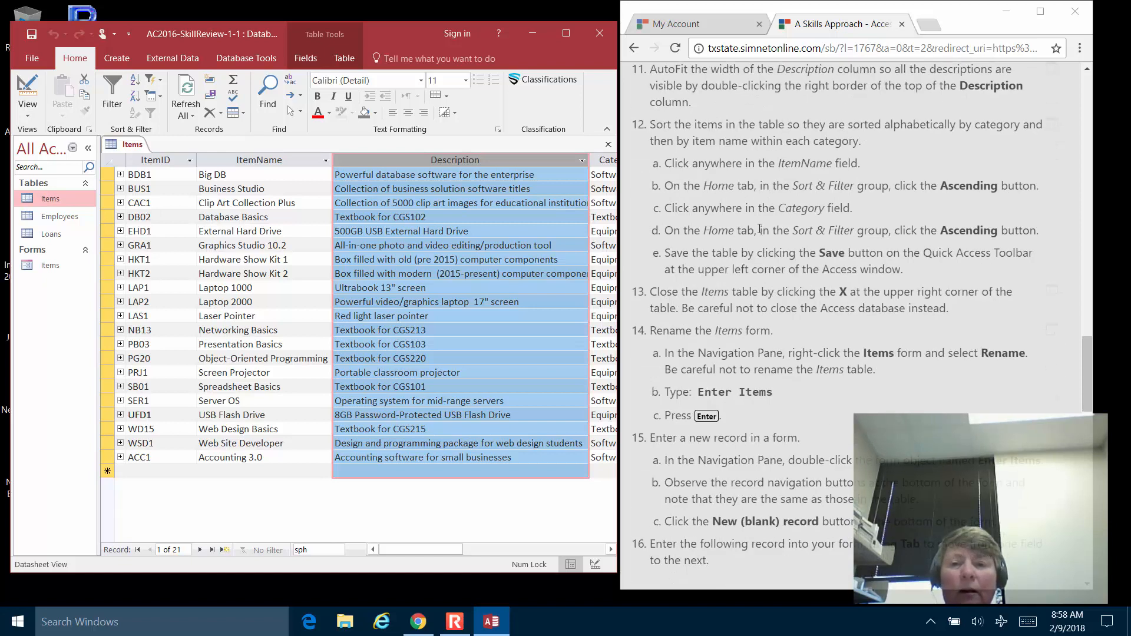
pyautogui.scroll(-1, 759, 229)
pyautogui.scroll(1, 759, 229)
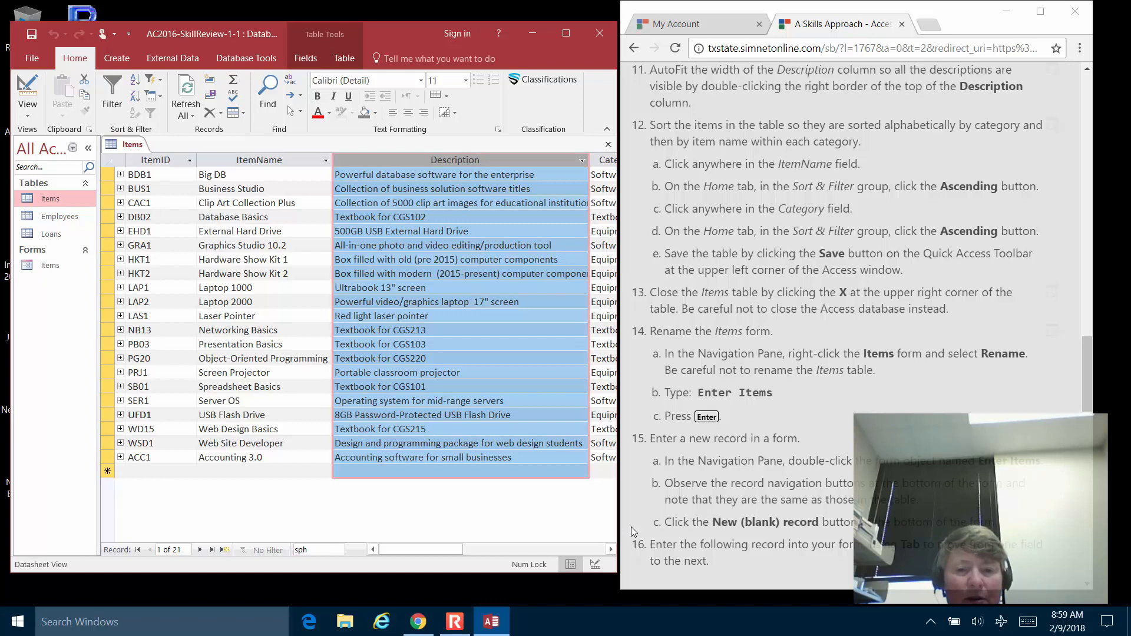
pyautogui.click(610, 549)
pyautogui.click(610, 549)
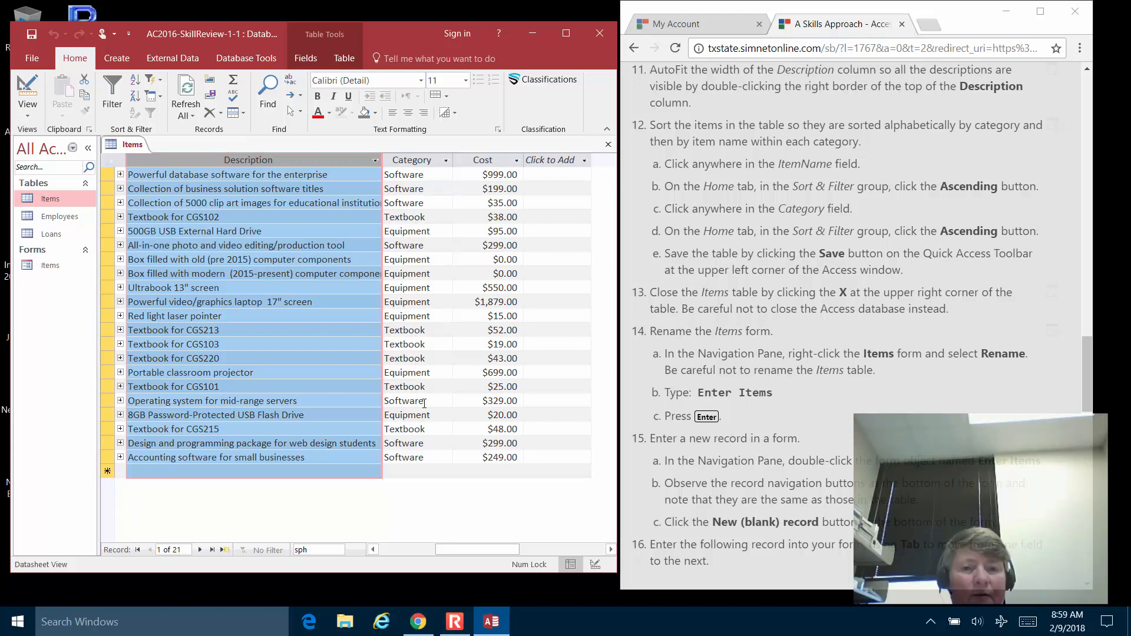
# Scroll back to ItemName and open its header's sort and filter drop-down.
pyautogui.click(374, 550)
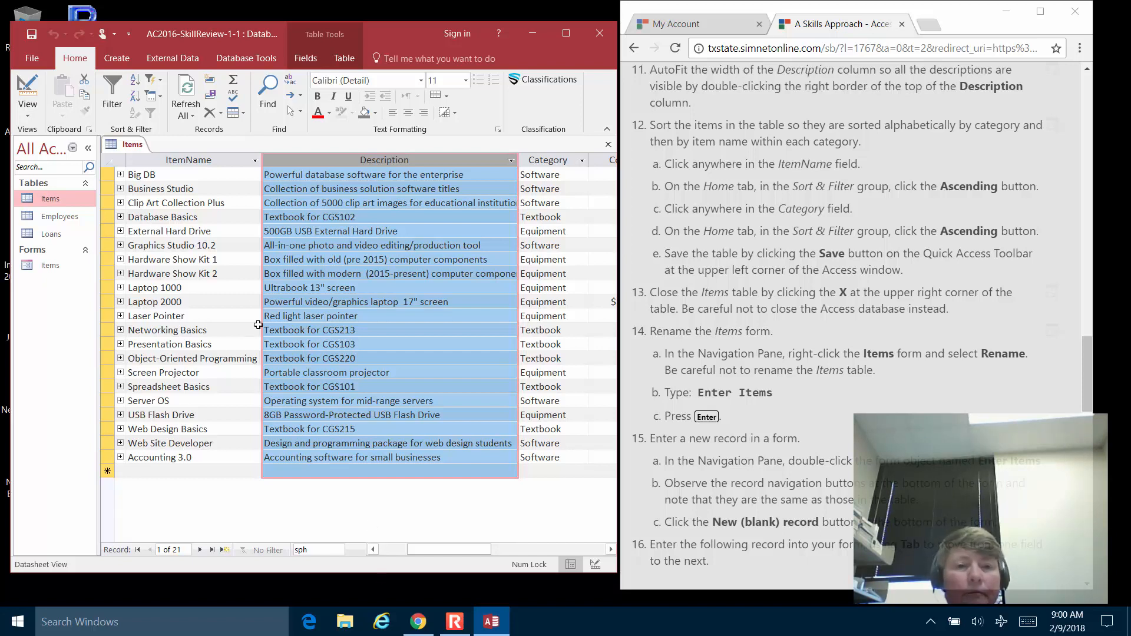
pyautogui.click(254, 161)
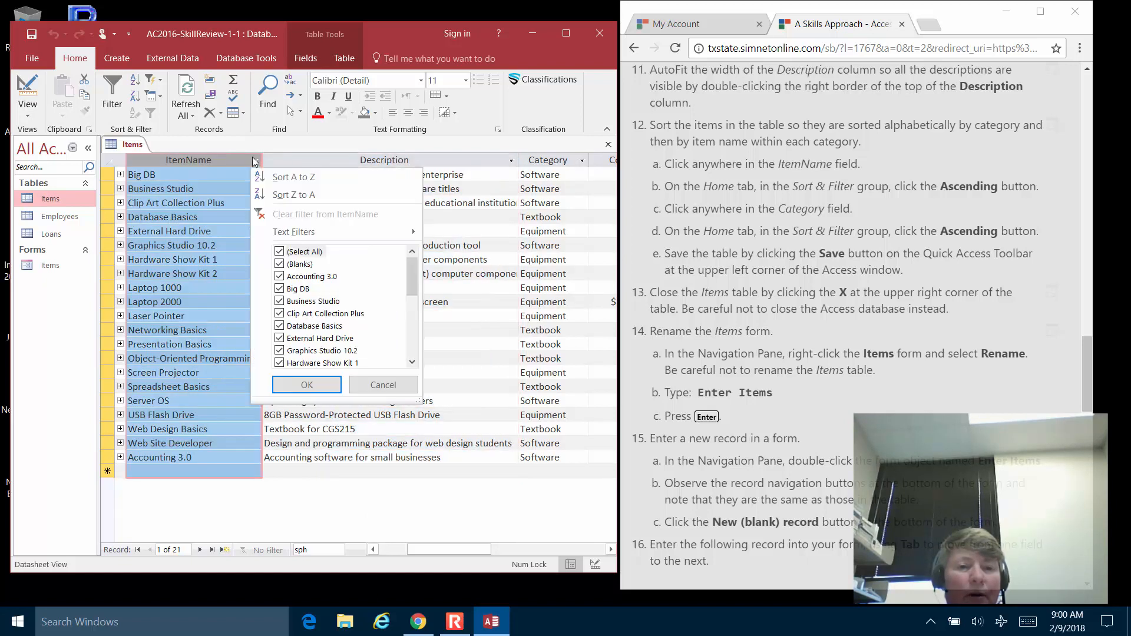
# Sort the Items table A to Z by ItemName, then A to Z by Category.
pyautogui.click(288, 180)
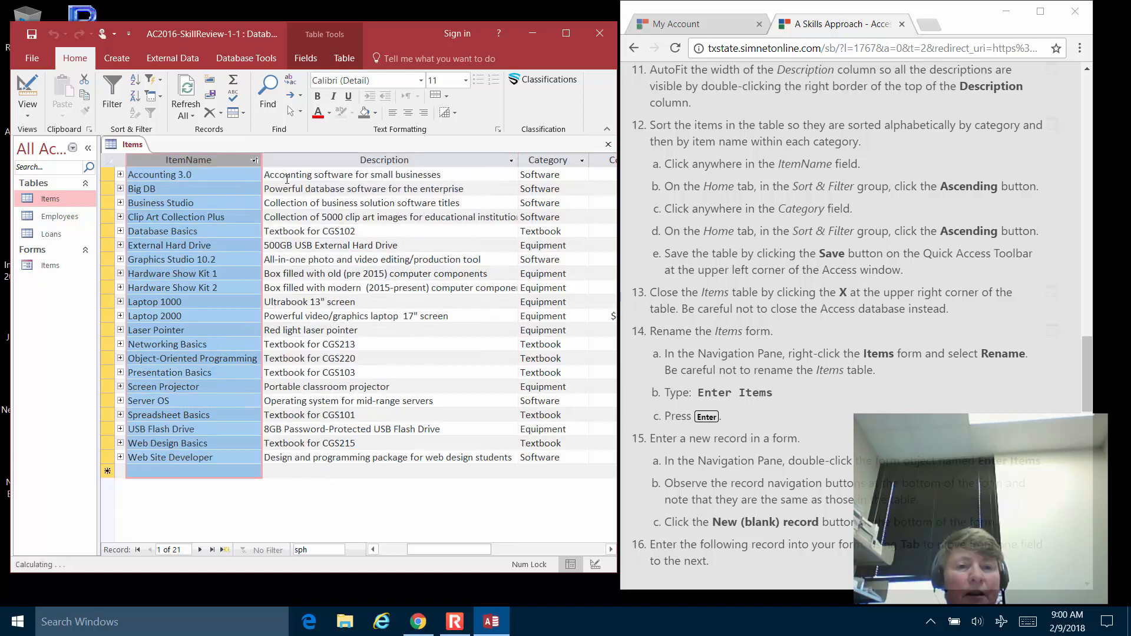
pyautogui.click(583, 160)
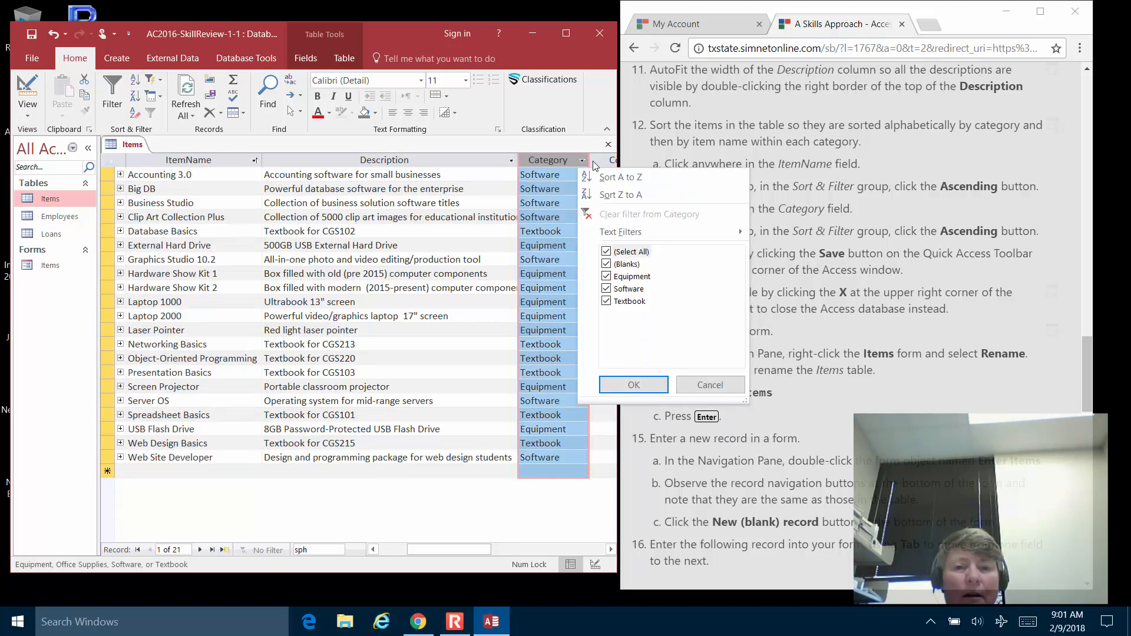
pyautogui.click(613, 181)
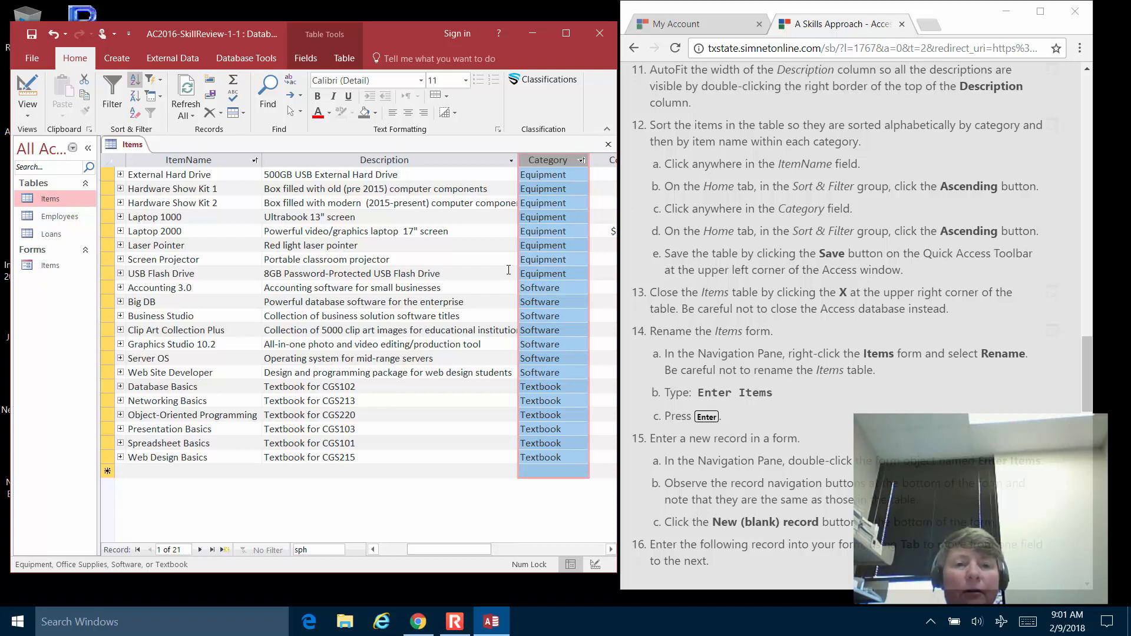
# Save the Items table with its new sort order and close its tab.
pyautogui.rightClick(131, 146)
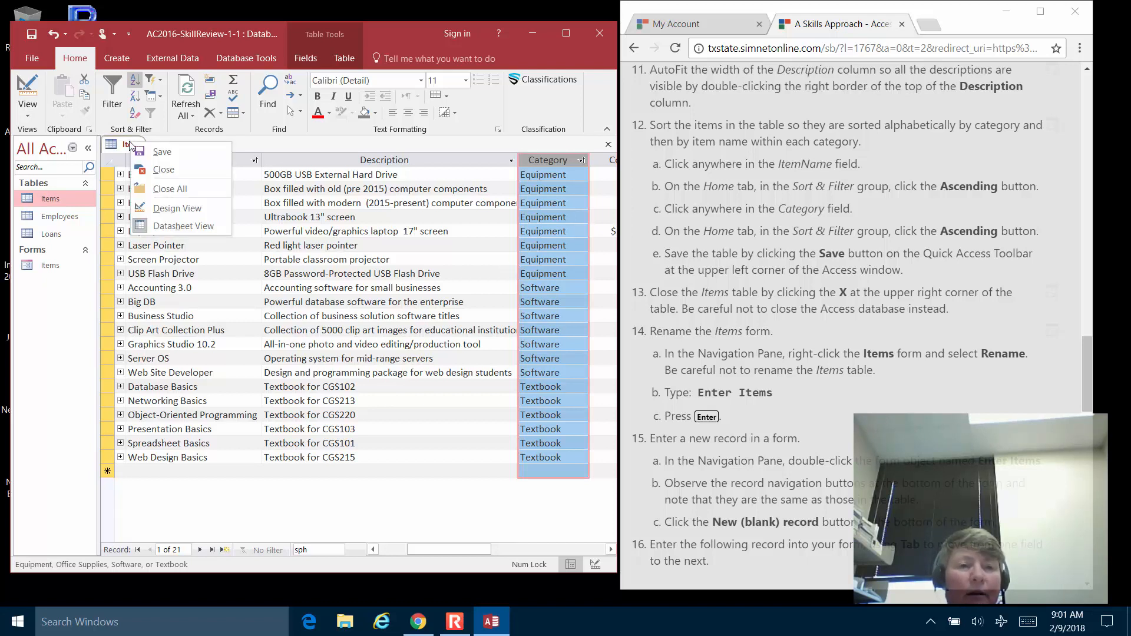
pyautogui.click(271, 143)
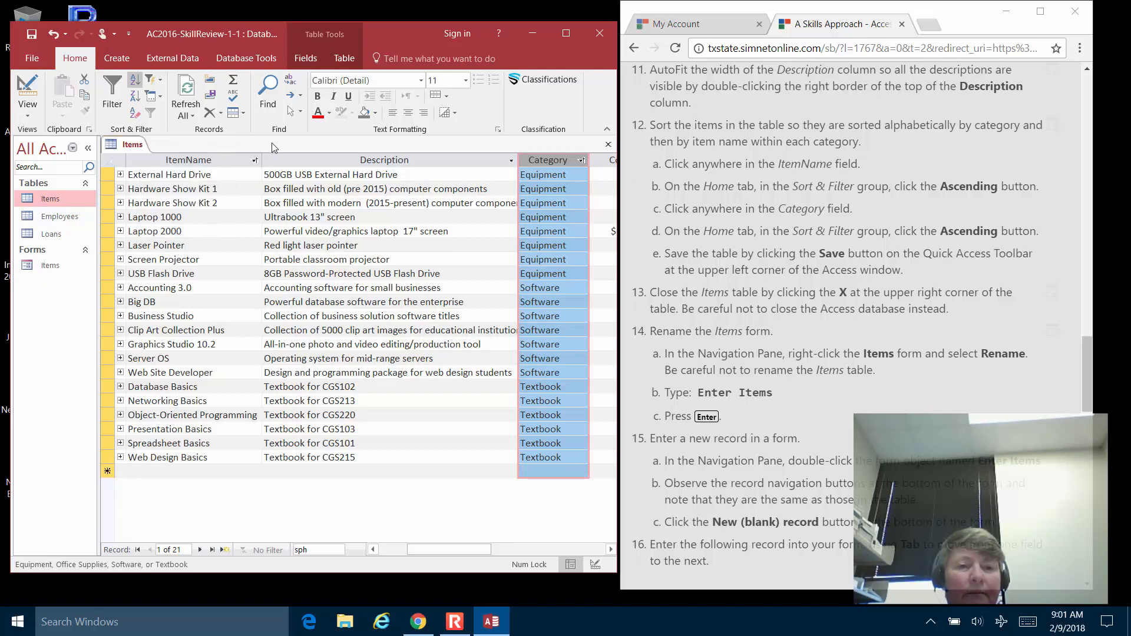
pyautogui.click(32, 35)
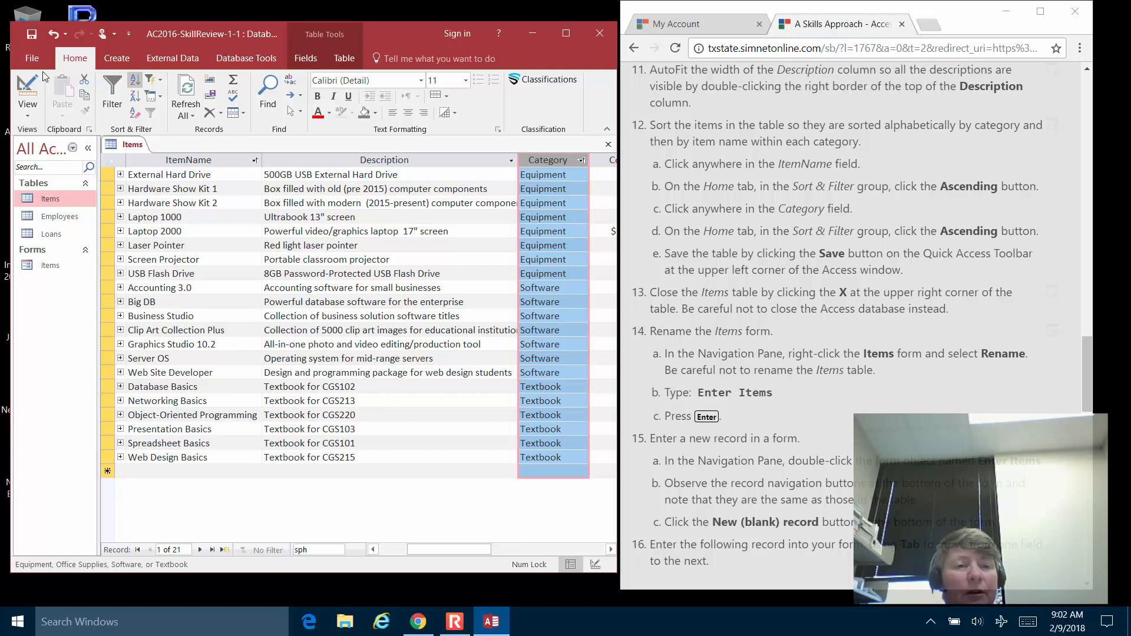
pyautogui.click(32, 35)
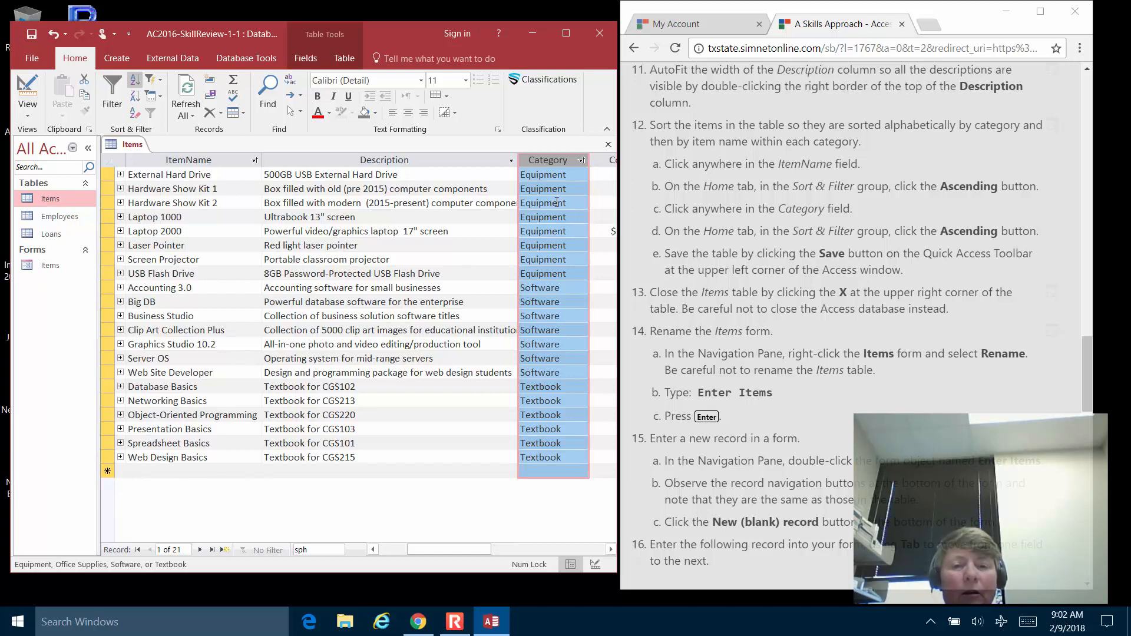
pyautogui.click(609, 146)
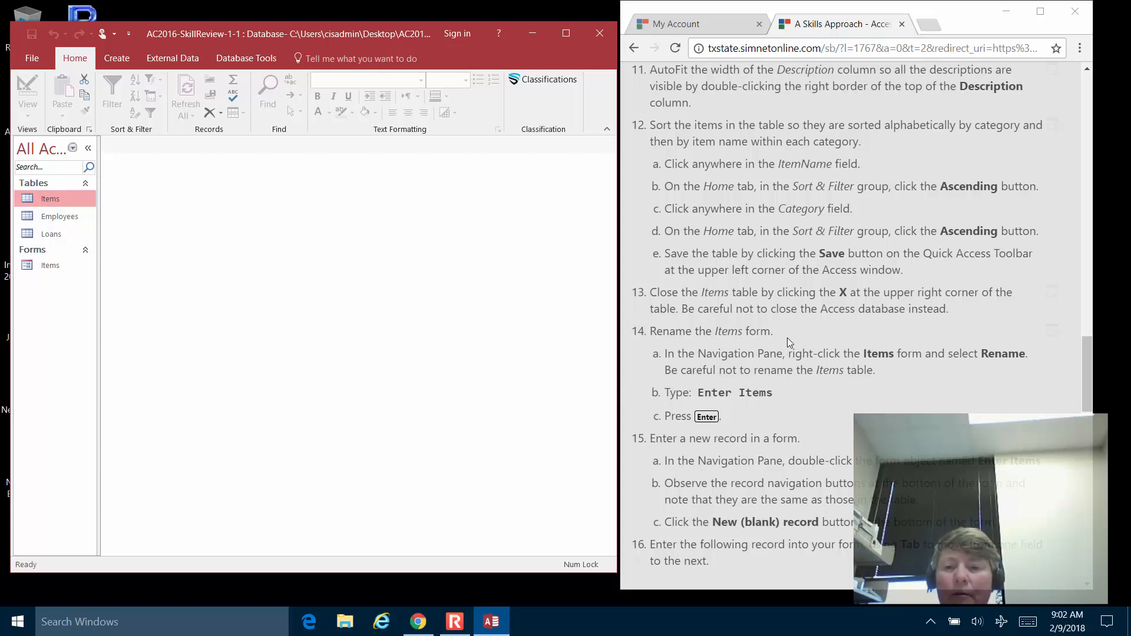
pyautogui.scroll(-2, 832, 323)
pyautogui.scroll(-3, 833, 323)
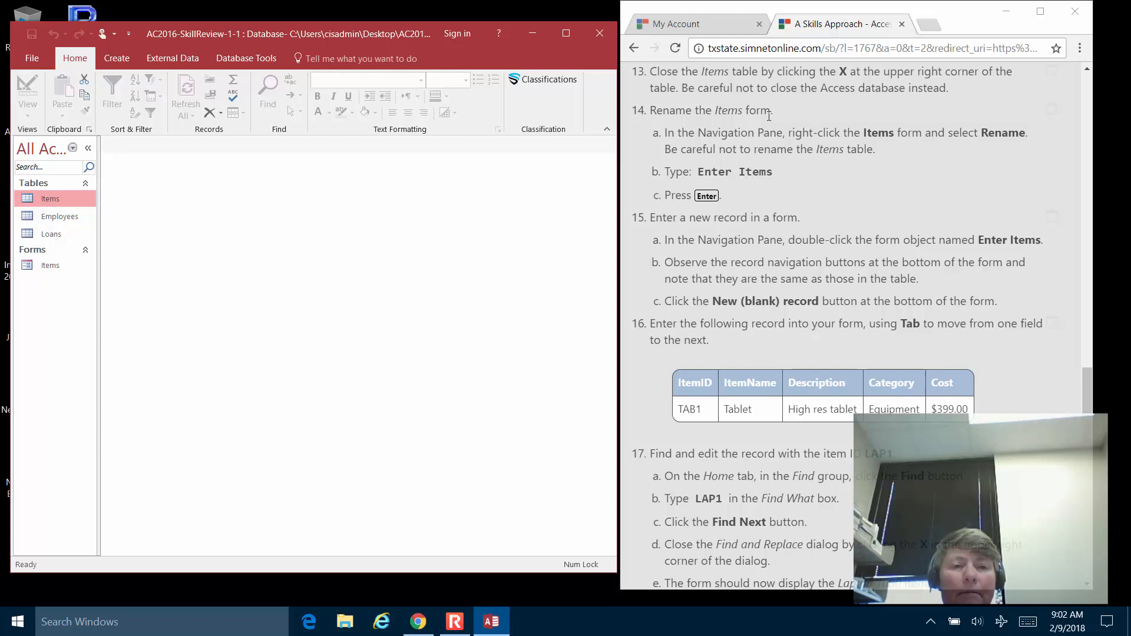
# Rename the Items form in the Navigation Pane to 'Enter Items'.
pyautogui.rightClick(50, 266)
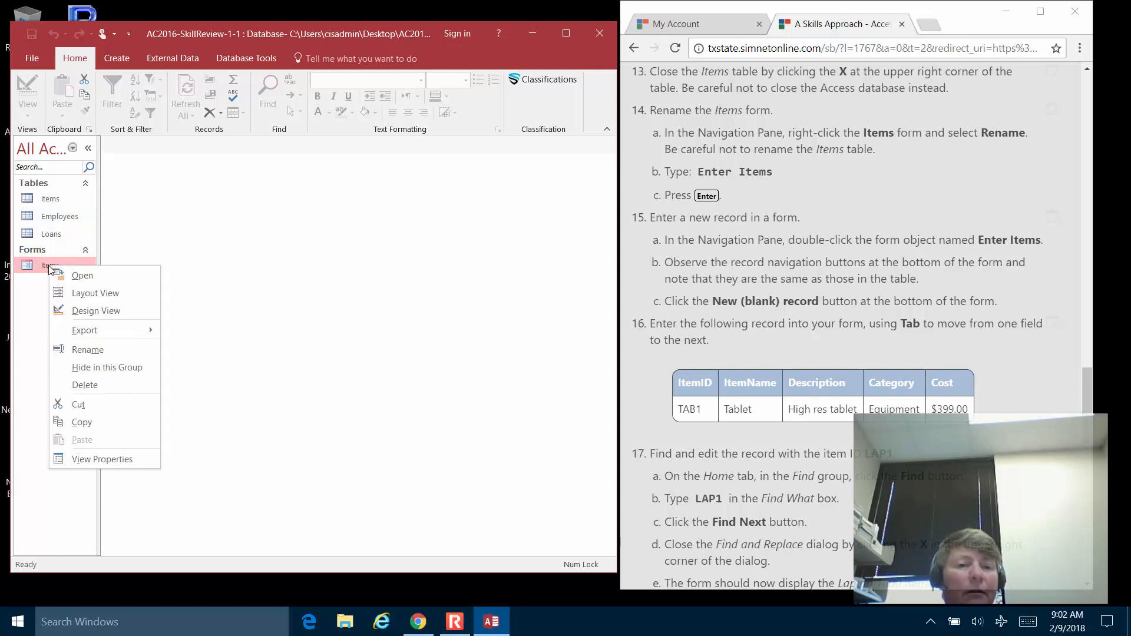
pyautogui.click(87, 350)
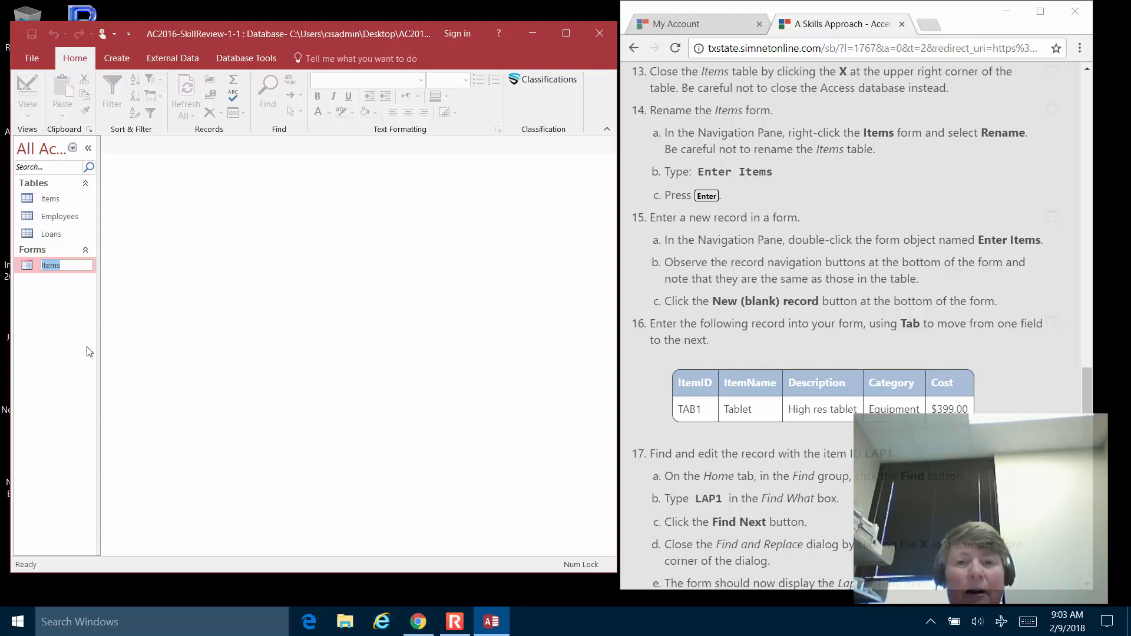
pyautogui.write('Enter Items')
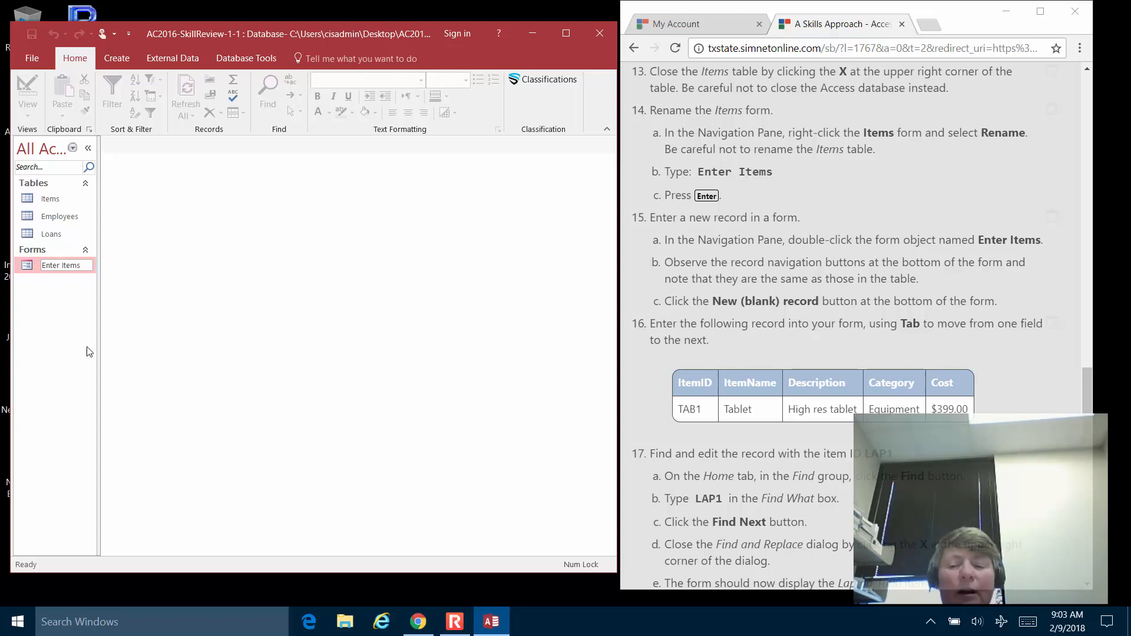
pyautogui.press('Return')
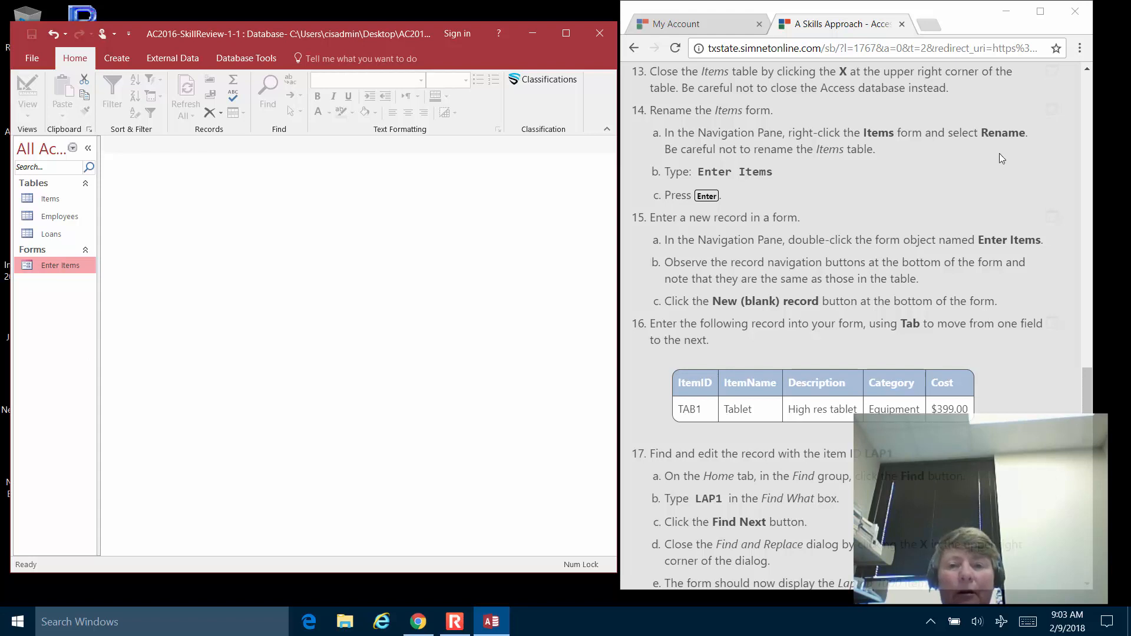
pyautogui.click(874, 290)
# Open the Enter Items form and move to a new blank record, 22 of 22.
pyautogui.scroll(-2, 874, 291)
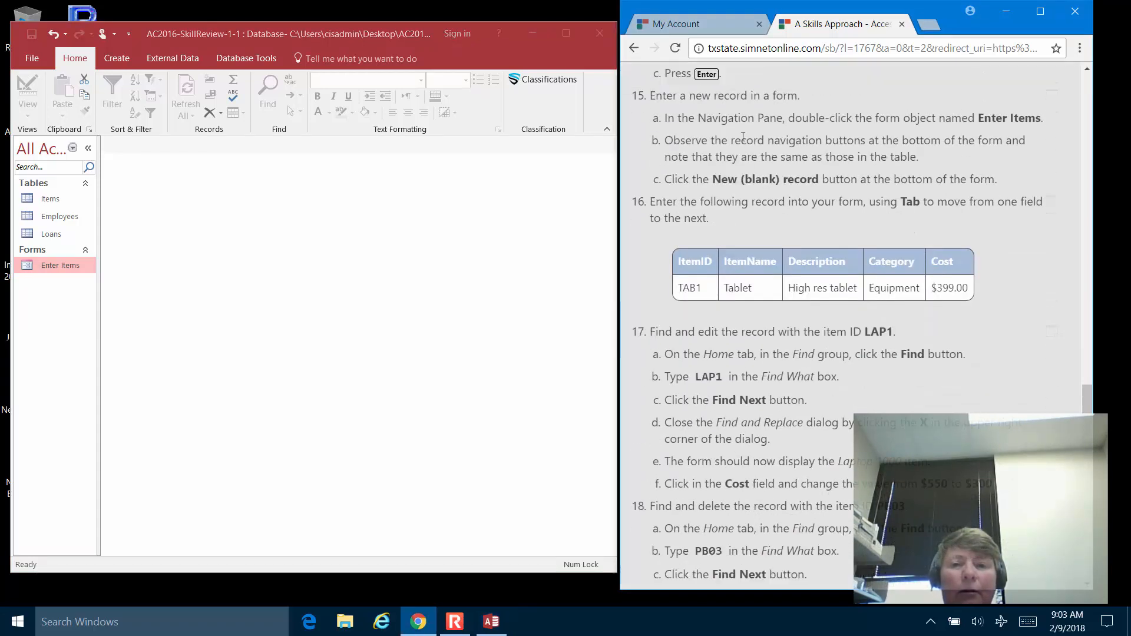
pyautogui.scroll(-1, 748, 153)
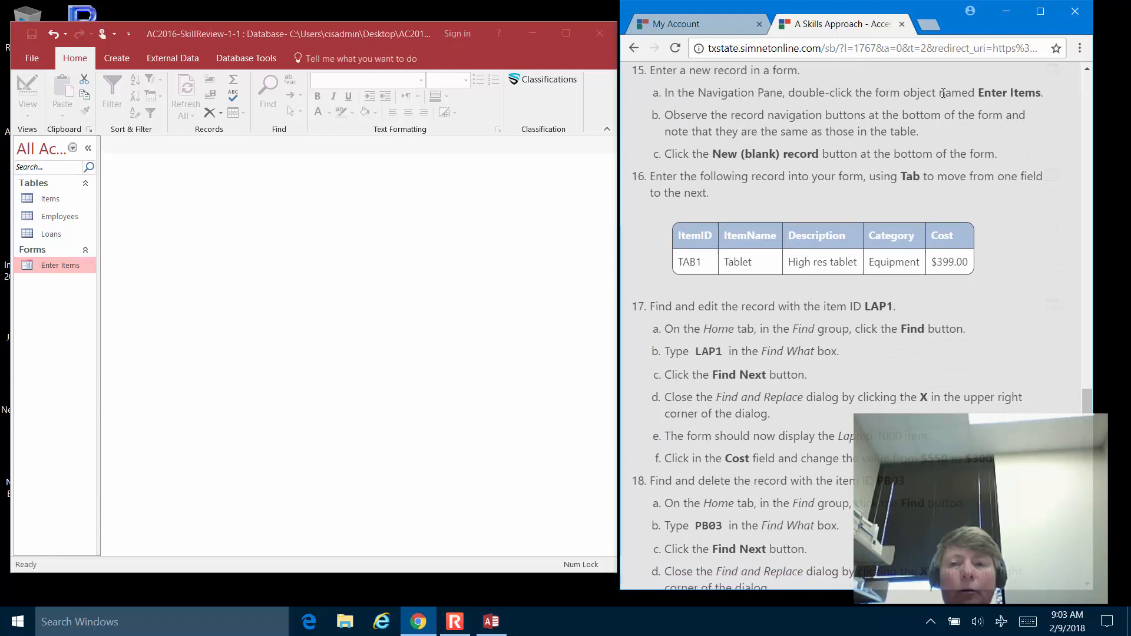
pyautogui.doubleClick(44, 269)
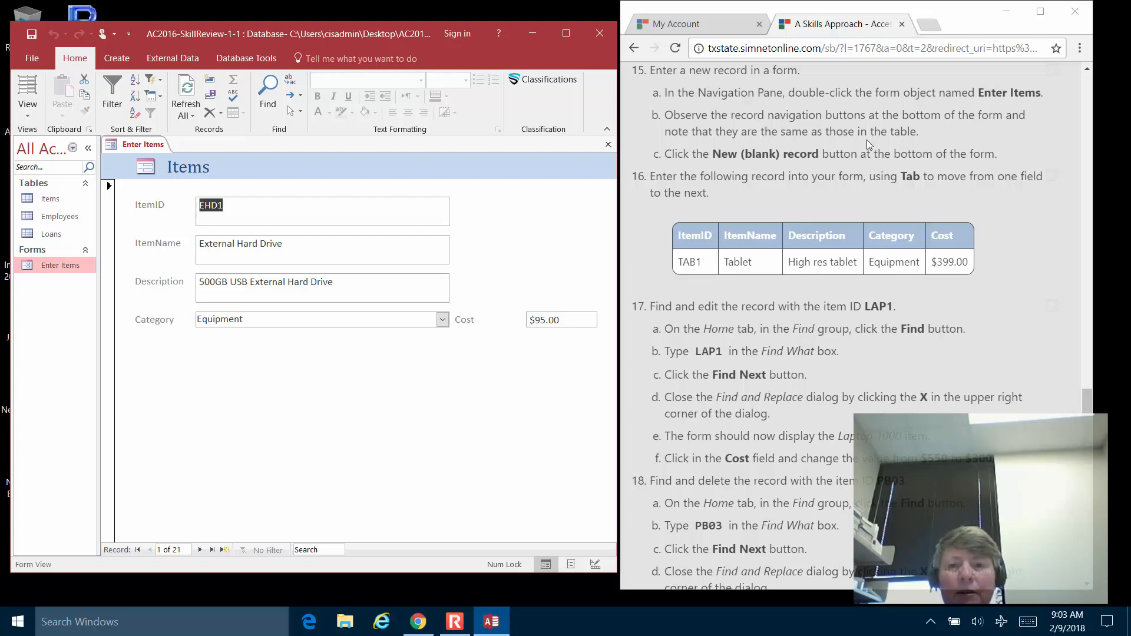
pyautogui.click(225, 549)
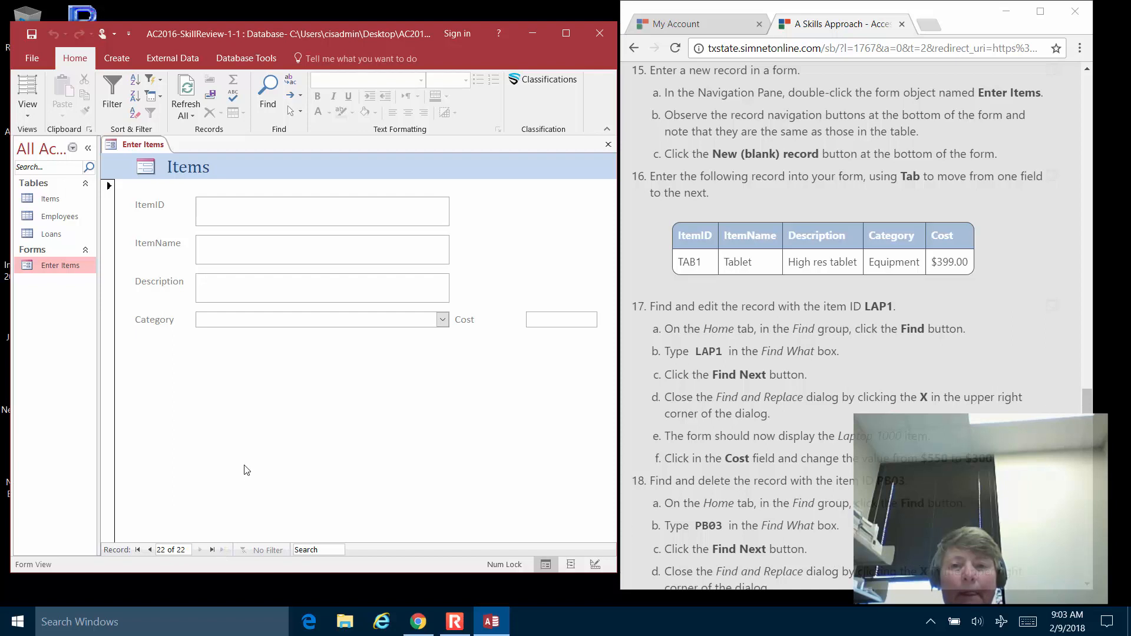
# Enter record TAB1, Tablet, 'High res tablet', Equipment, $399.00, then return to it.
pyautogui.write('TAB')
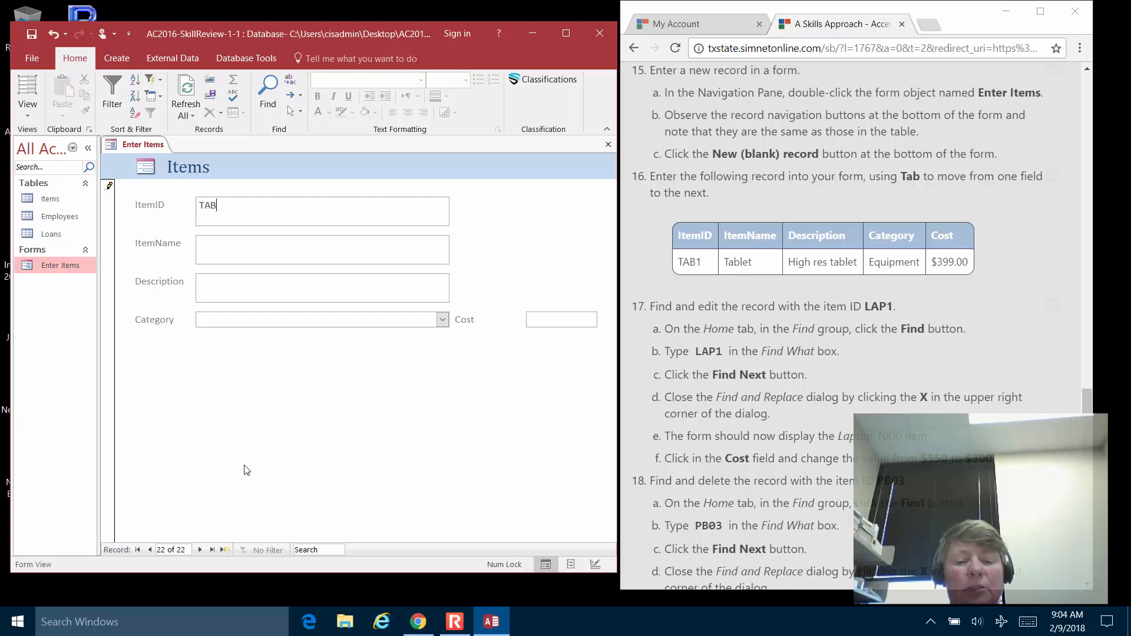
pyautogui.write('1')
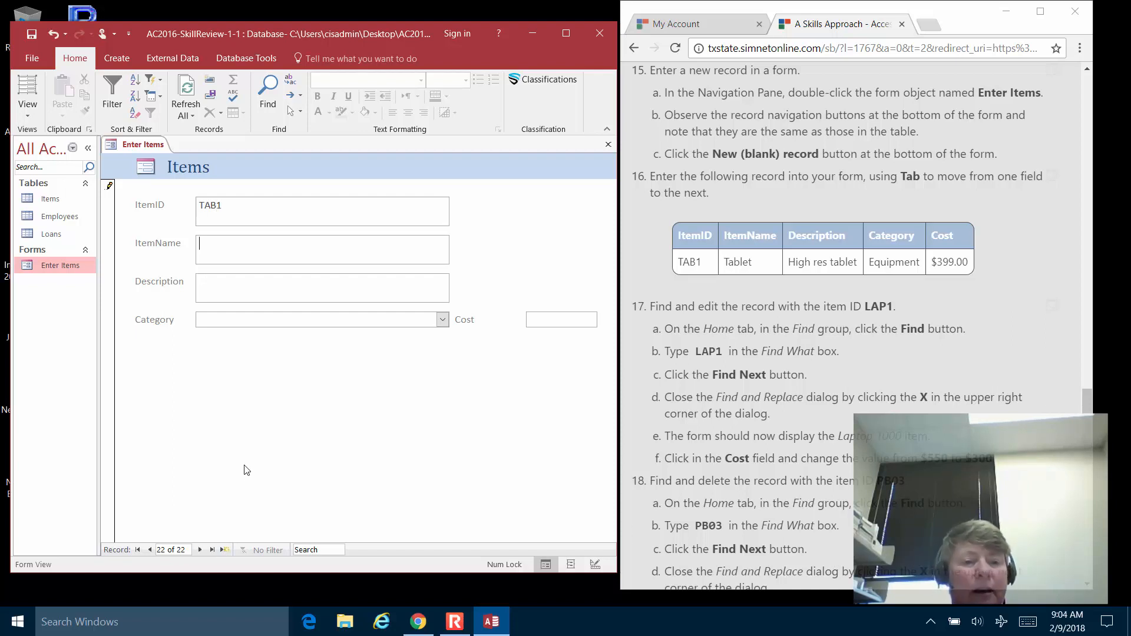
pyautogui.write('Tablet')
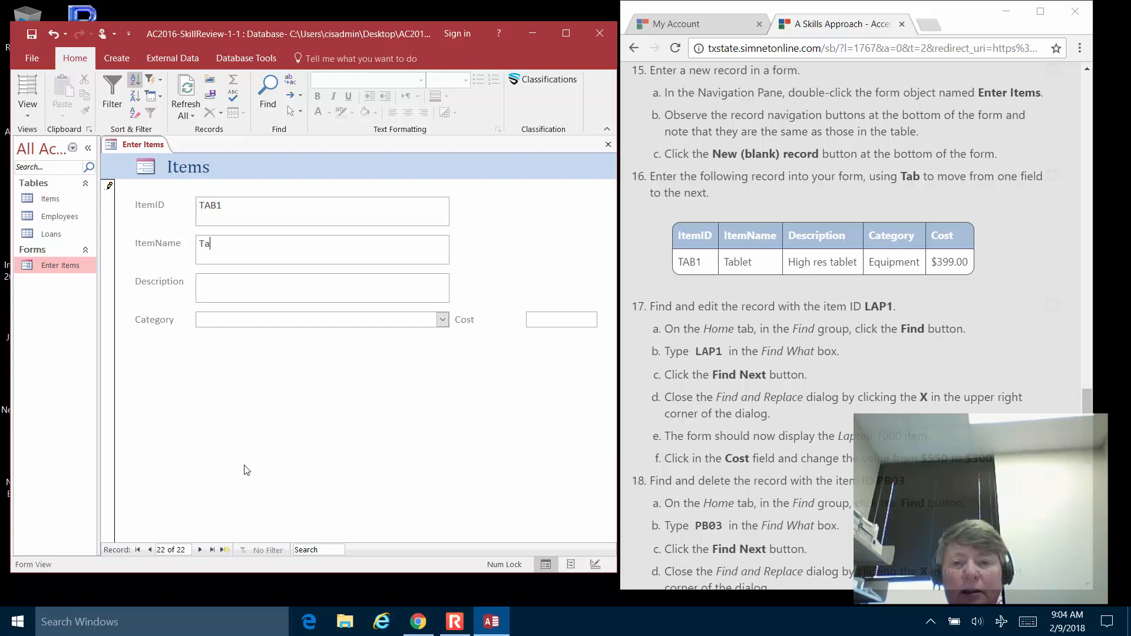
pyautogui.press('Tab')
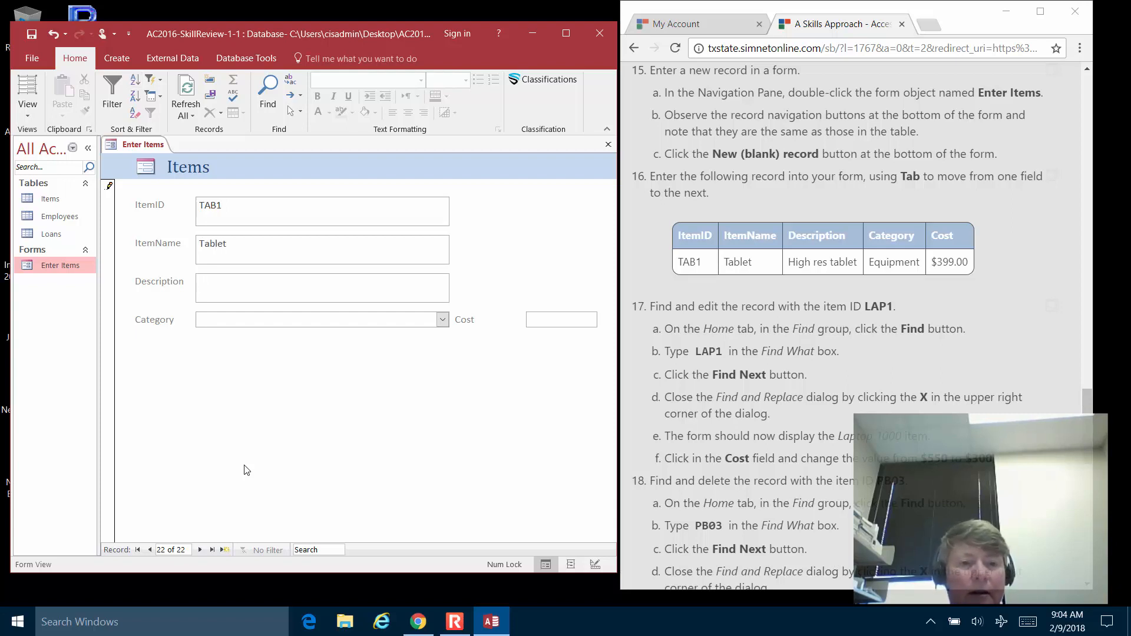
pyautogui.write('igh re')
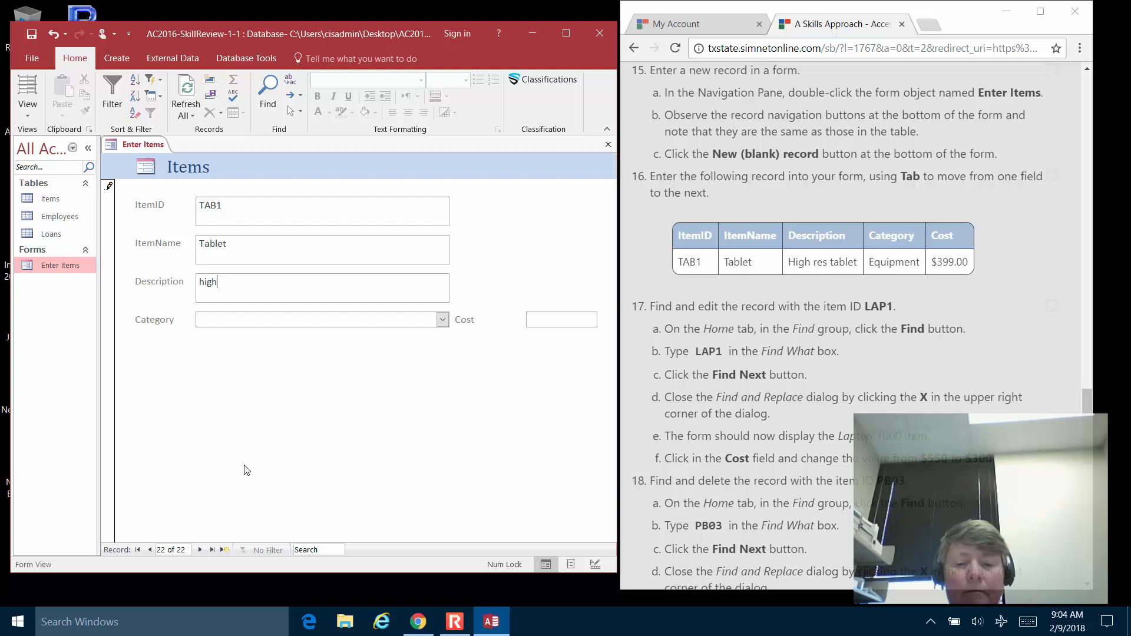
pyautogui.press('BackSpace')
pyautogui.press('BackSpace')
pyautogui.press('BackSpace')
pyautogui.press('BackSpace')
pyautogui.press('BackSpace')
pyautogui.press('BackSpace')
pyautogui.press('BackSpace')
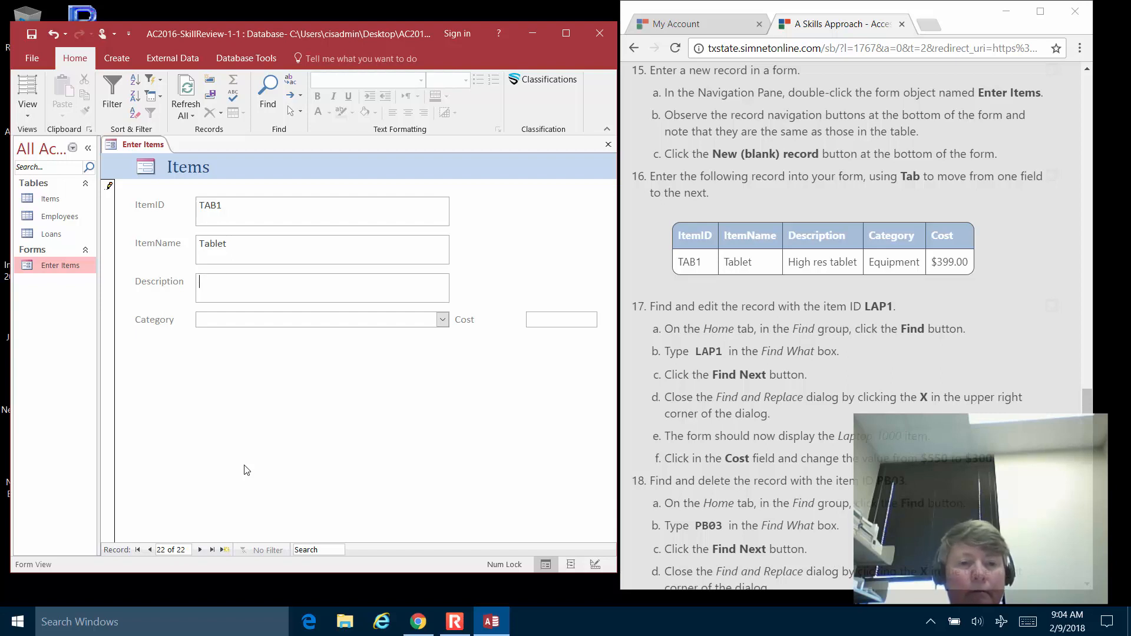
pyautogui.write('High res tab')
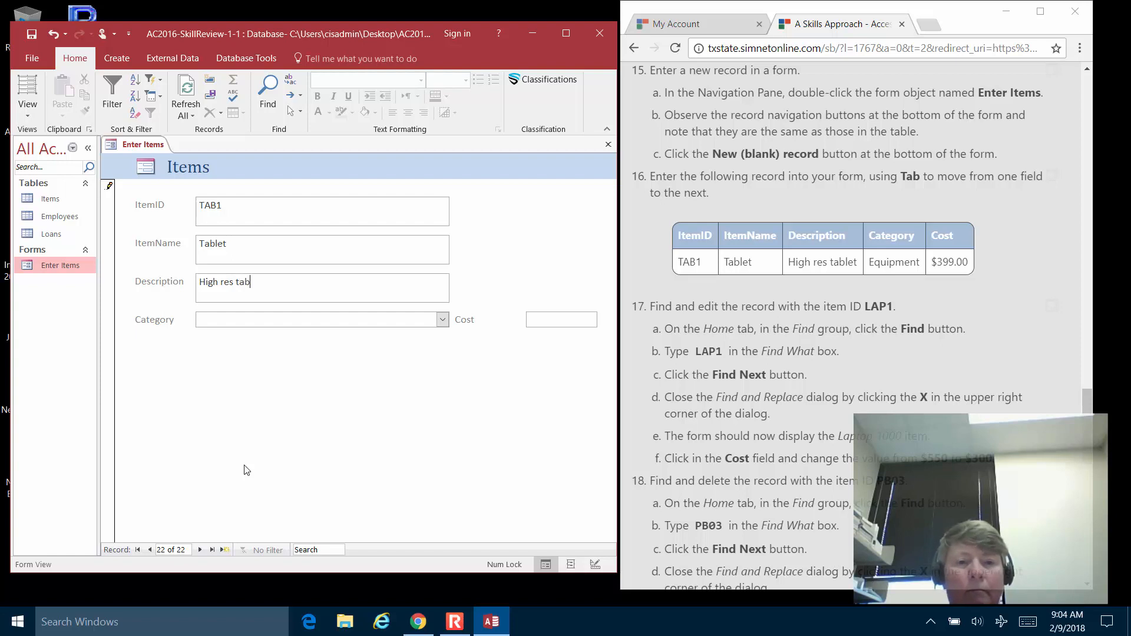
pyautogui.write('let')
pyautogui.press('Tab')
pyautogui.write('Eq')
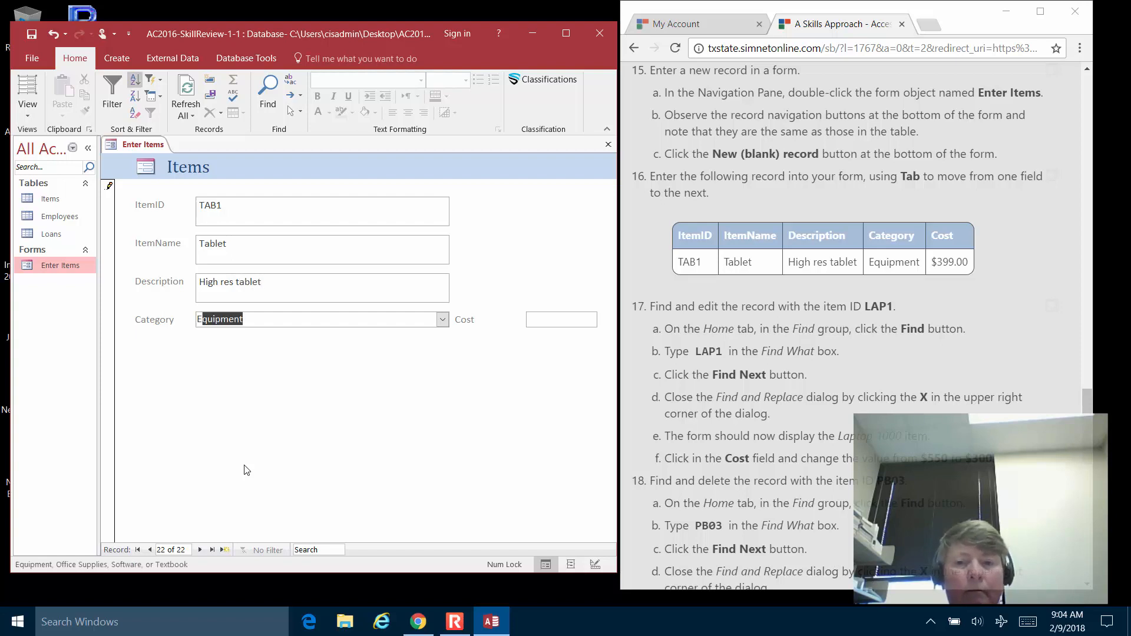
pyautogui.press('Tab')
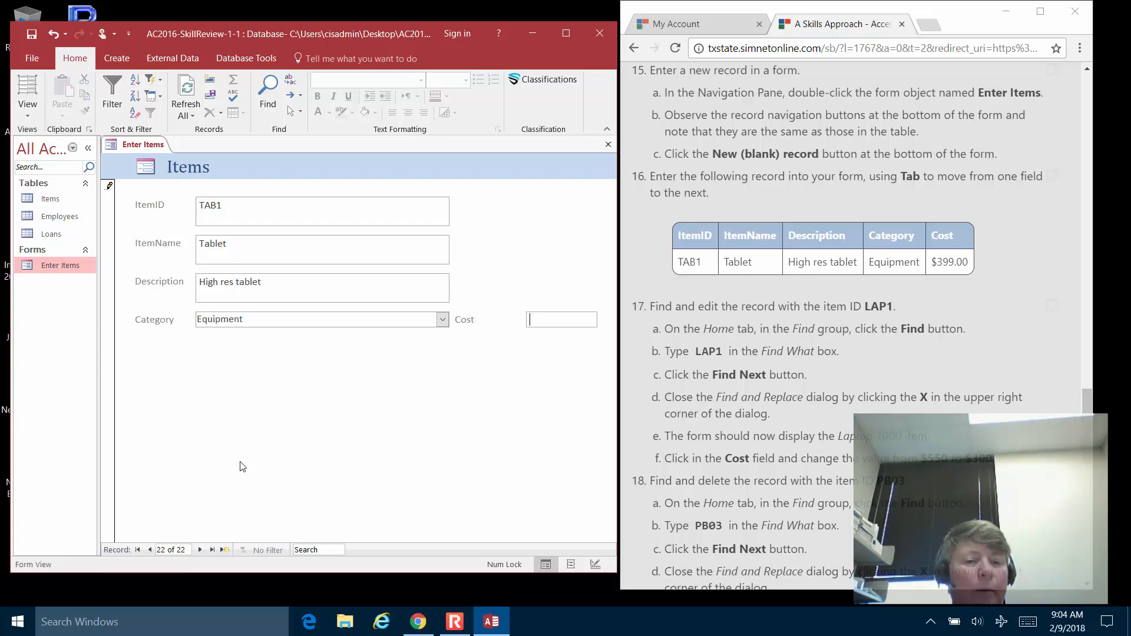
pyautogui.write('399')
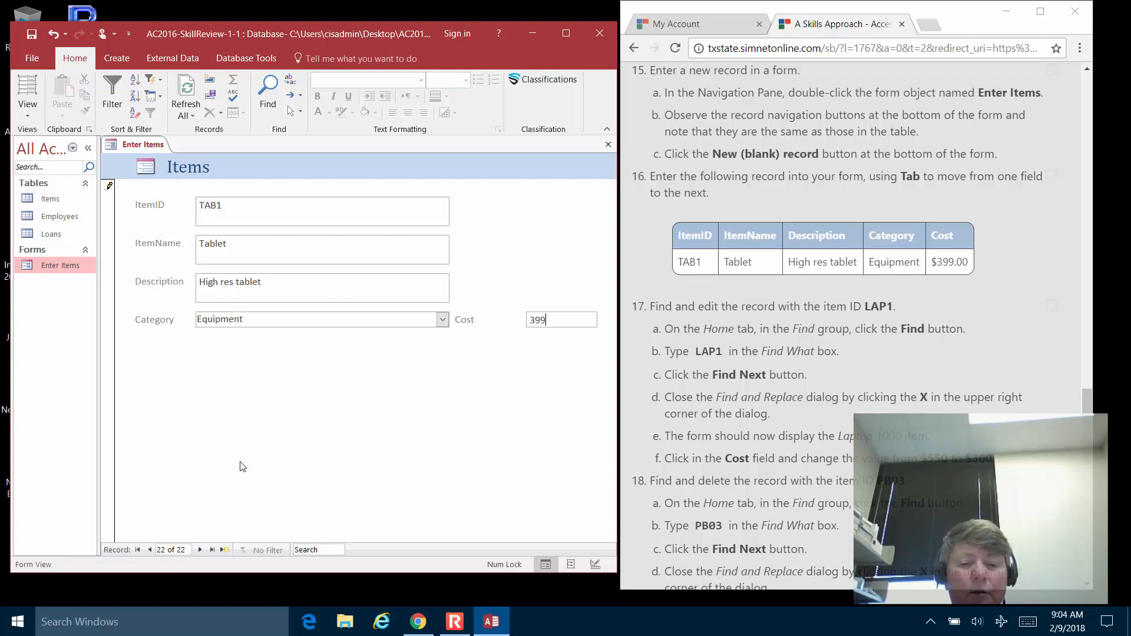
pyautogui.press('Tab')
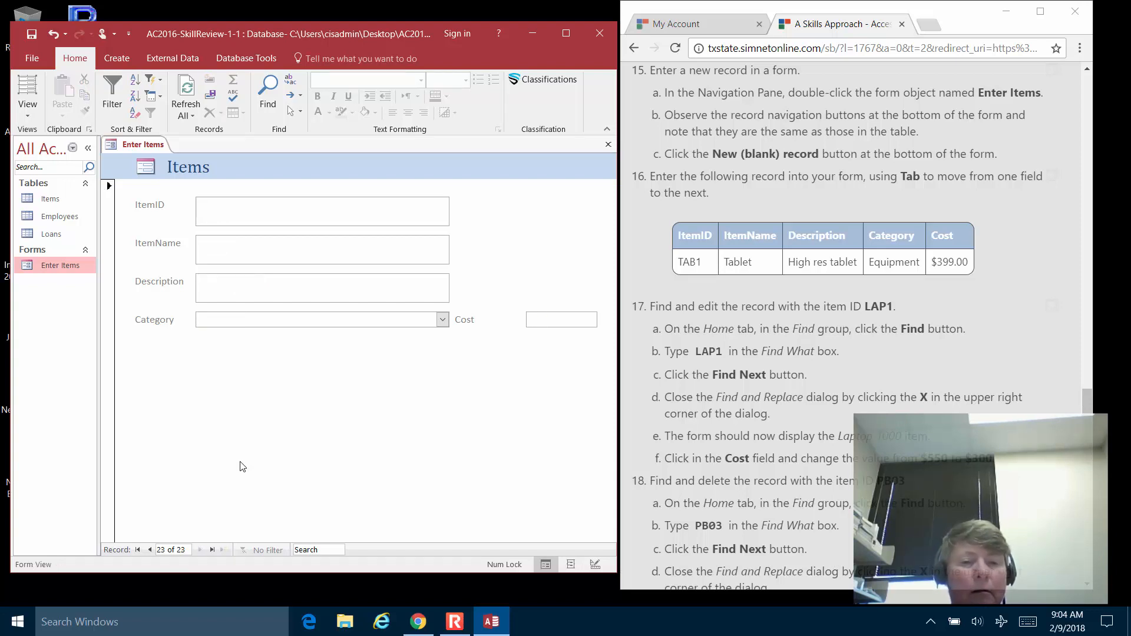
pyautogui.click(149, 550)
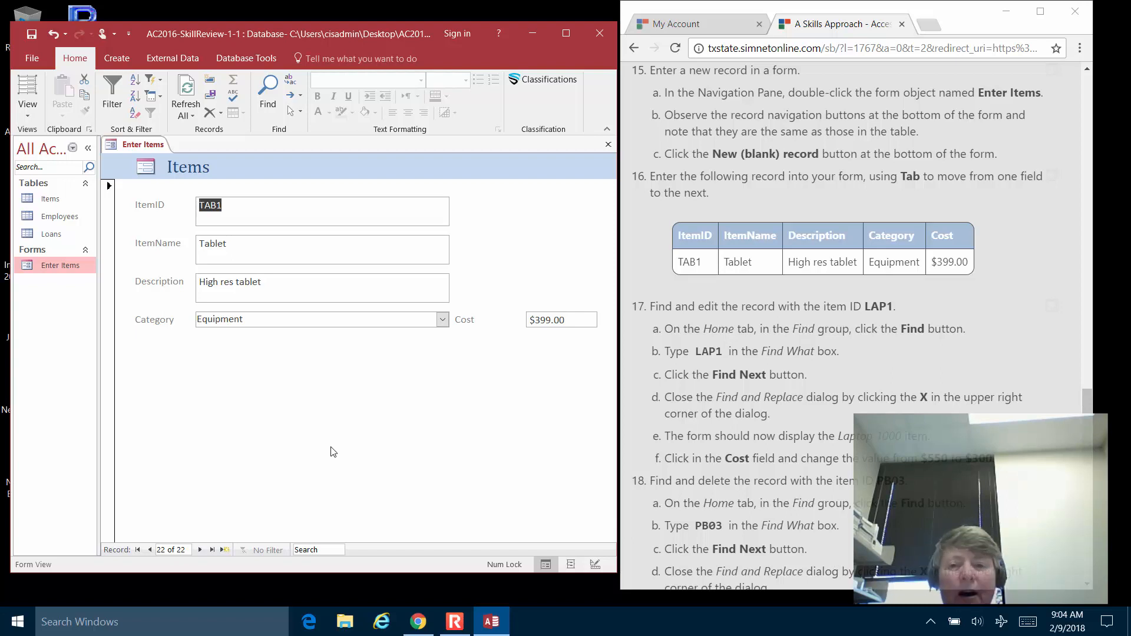
# Search the form's records for 'lap' to reach the Laptop 1000 item.
pyautogui.click(726, 315)
pyautogui.scroll(-2, 727, 315)
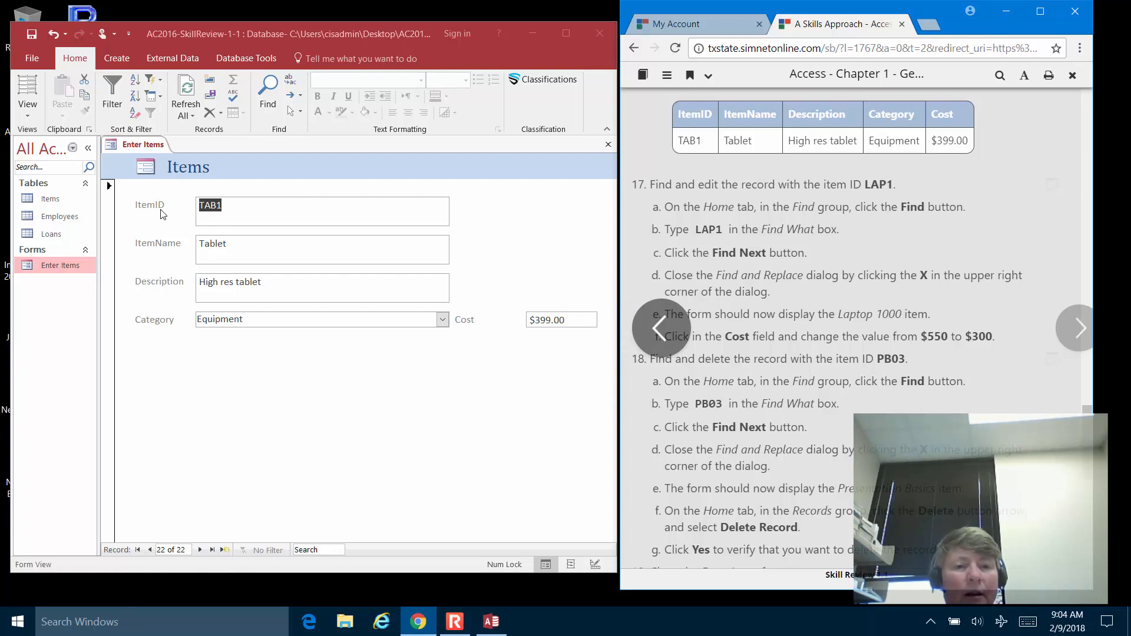
pyautogui.click(327, 550)
pyautogui.write('lap')
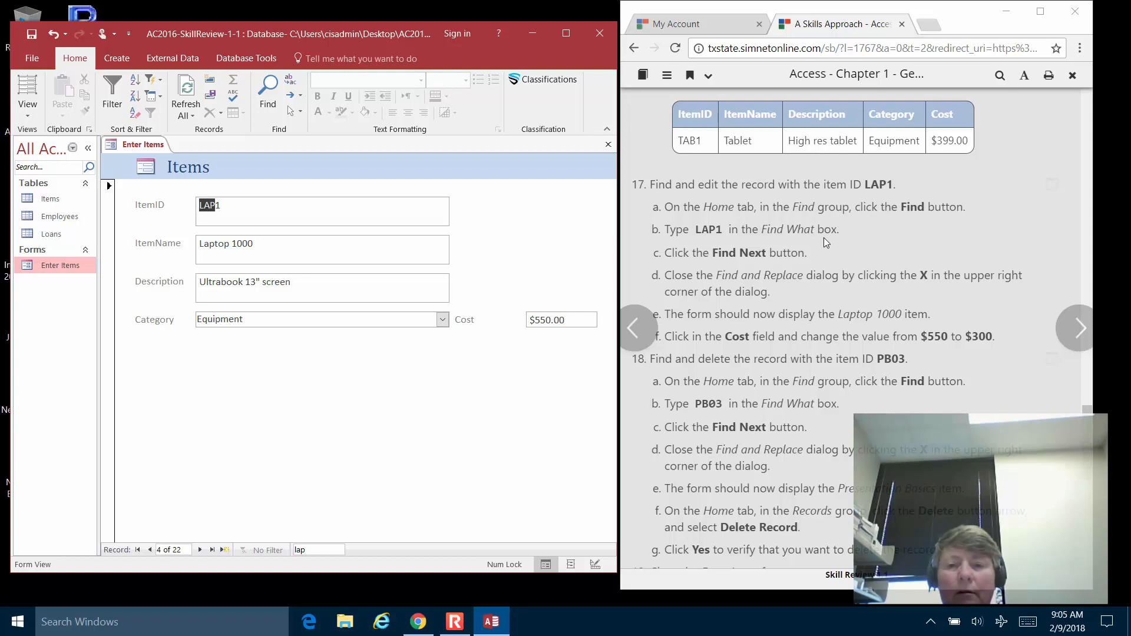
# Change the LAP1 Laptop 1000 cost from $550 to 300.
pyautogui.scroll(-3, 823, 238)
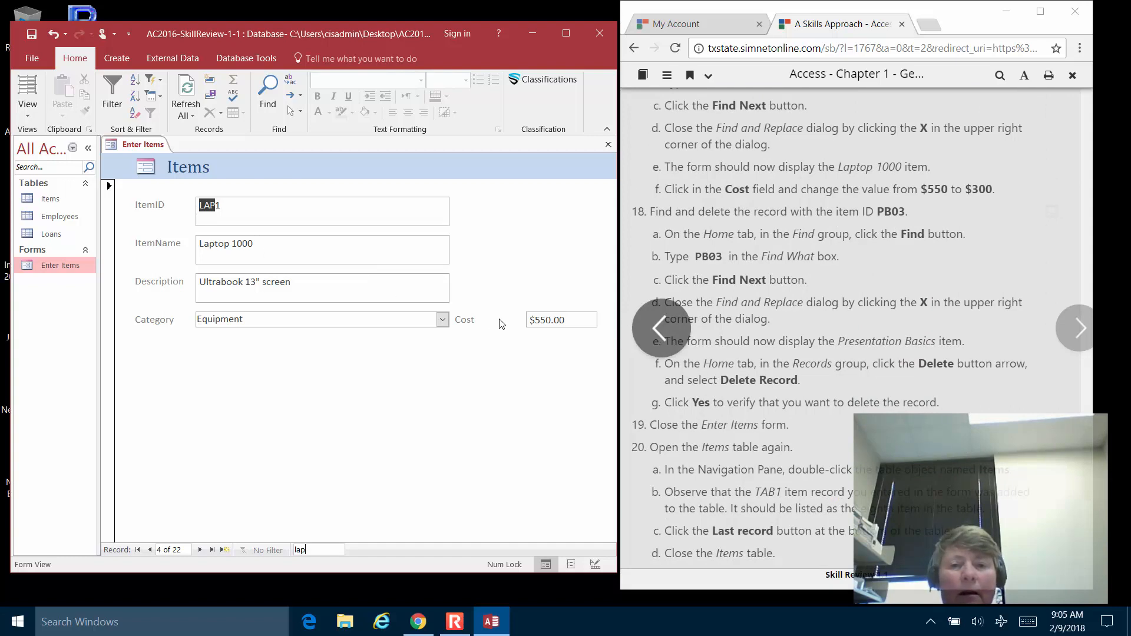
pyautogui.click(574, 320)
pyautogui.press('BackSpace')
pyautogui.press('BackSpace')
pyautogui.press('BackSpace')
pyautogui.press('BackSpace')
pyautogui.press('BackSpace')
pyautogui.press('BackSpace')
pyautogui.press('BackSpace')
pyautogui.write('300')
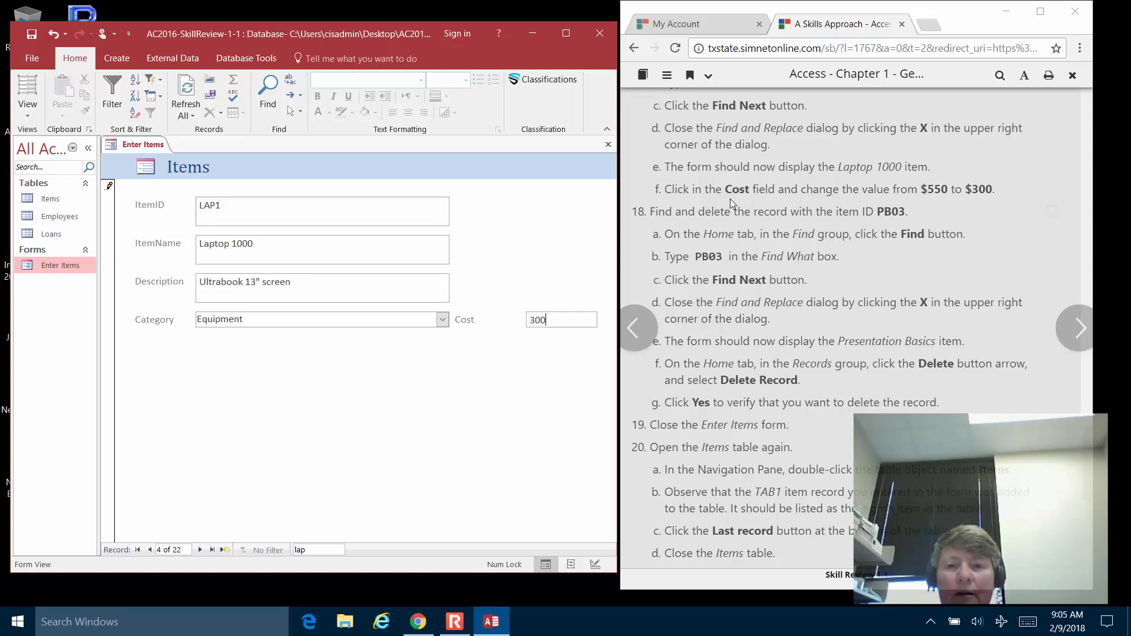
pyautogui.press('Tab')
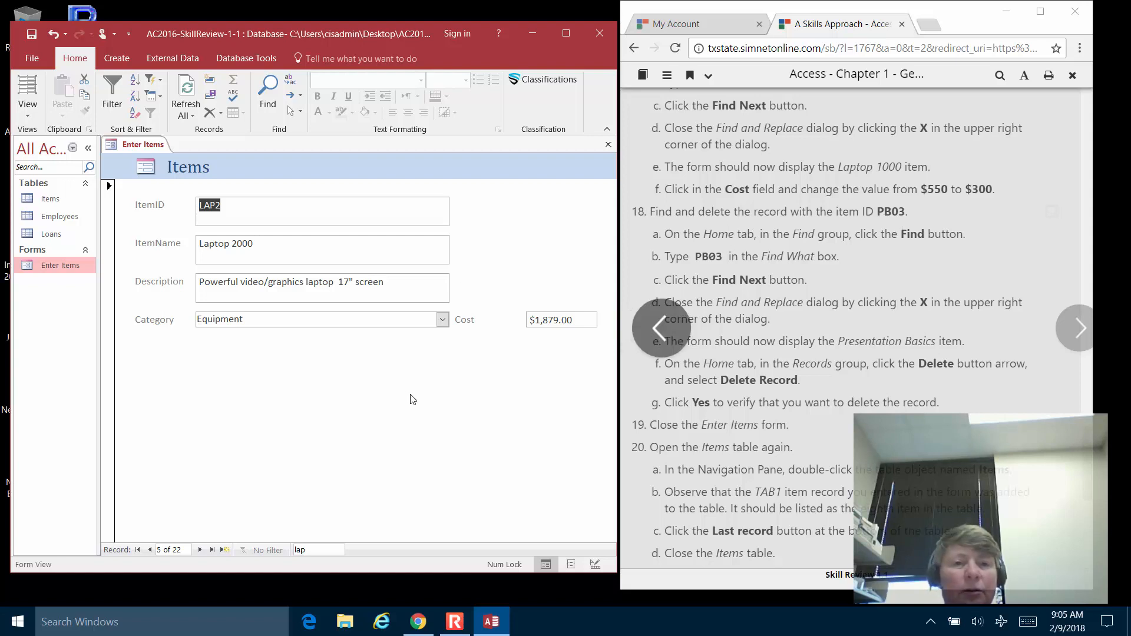
# Find record pb03 with Find and Replace, matching any part of field across all records.
pyautogui.hotkey('ctrl', 'f')
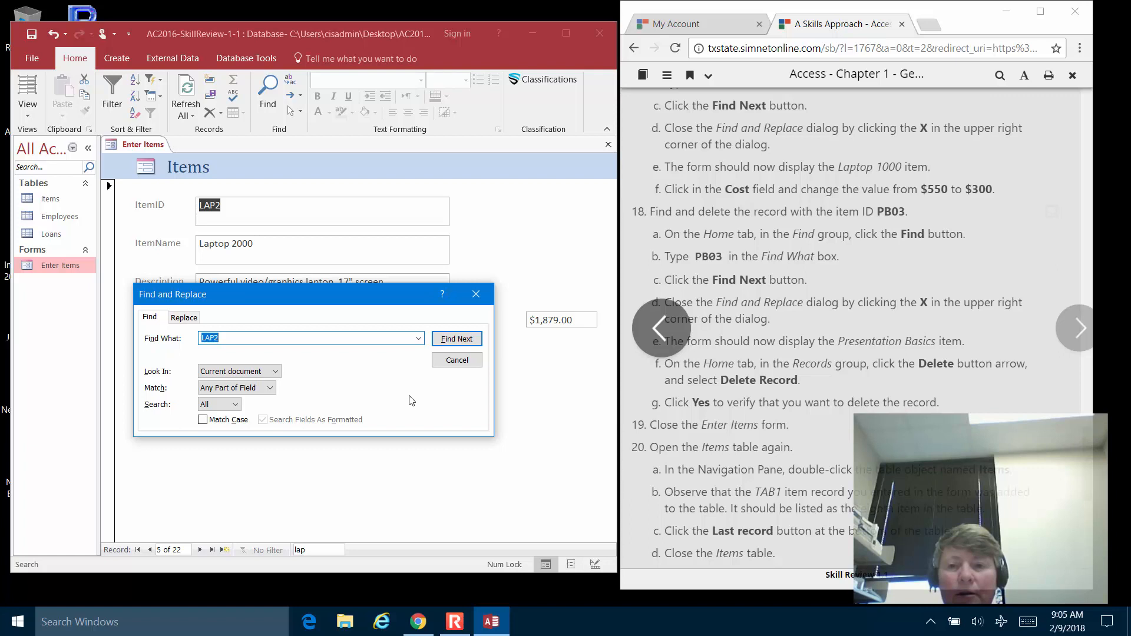
pyautogui.write('pb')
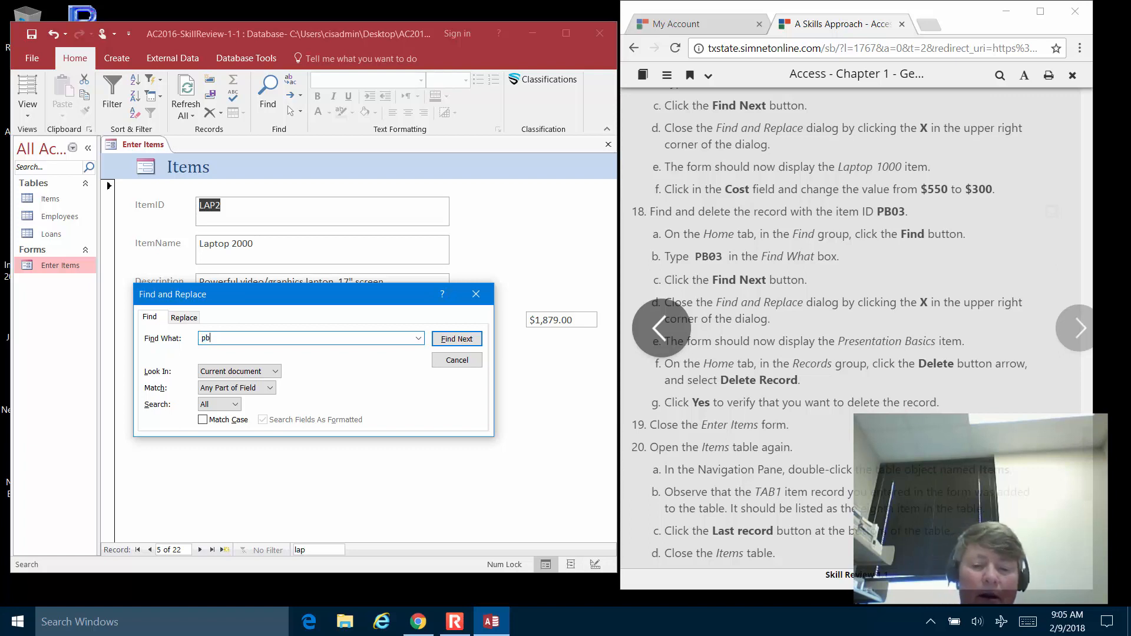
pyautogui.write('0')
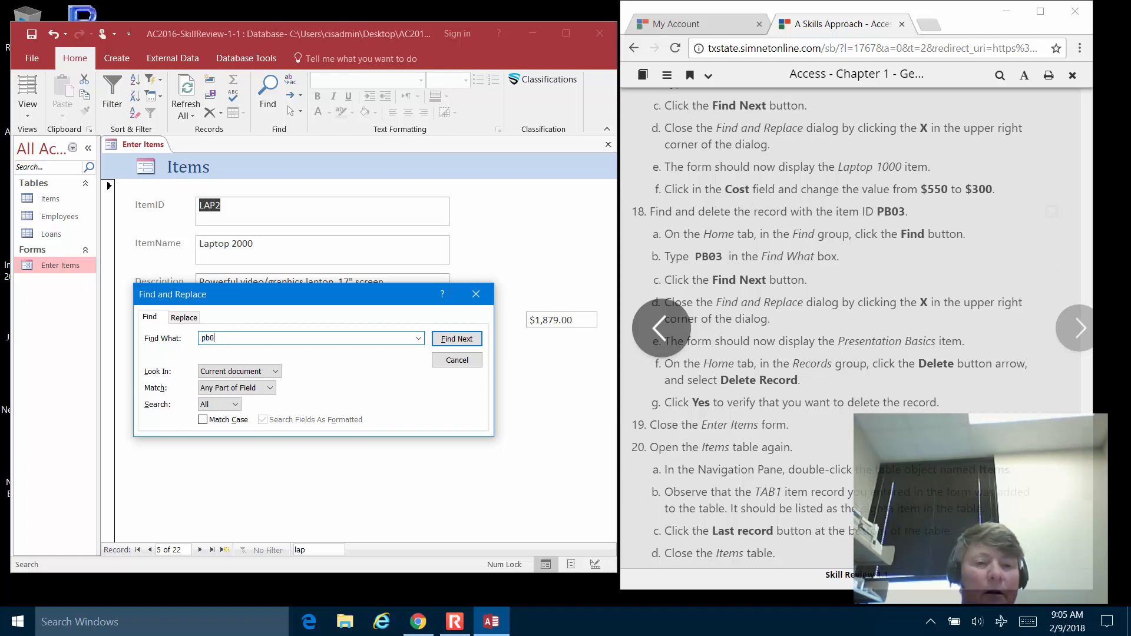
pyautogui.write('3')
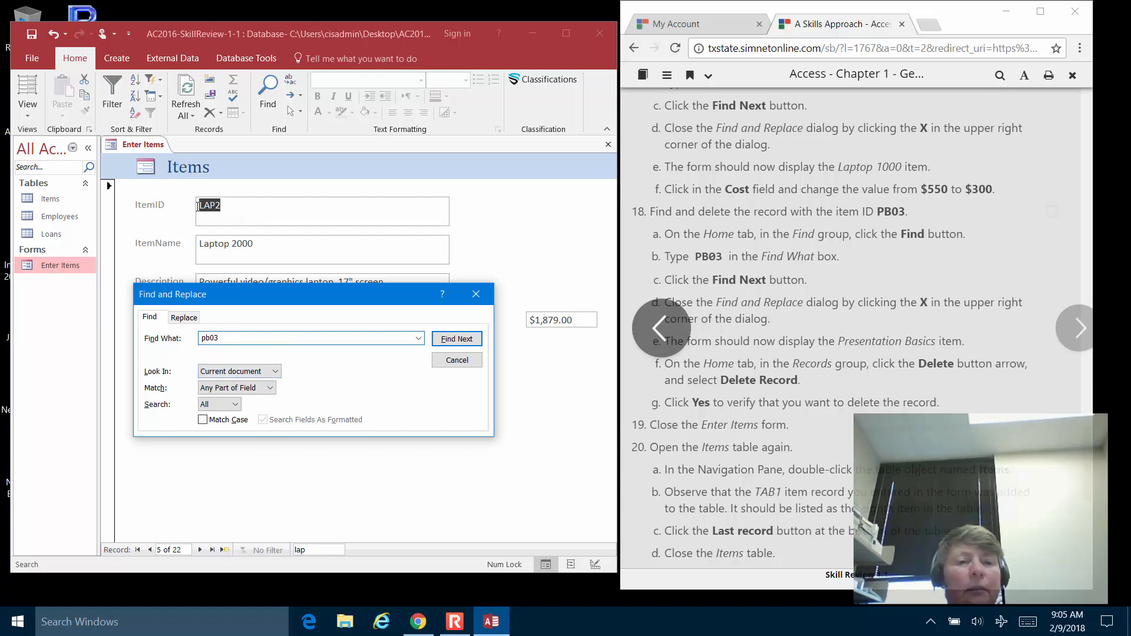
pyautogui.click(270, 389)
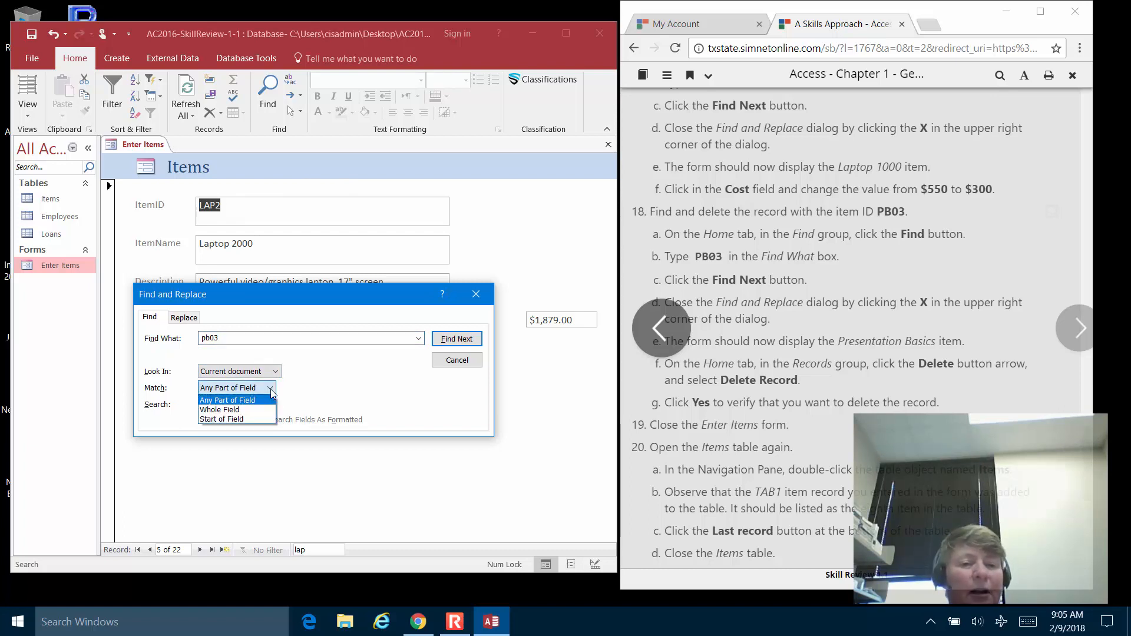
pyautogui.click(270, 389)
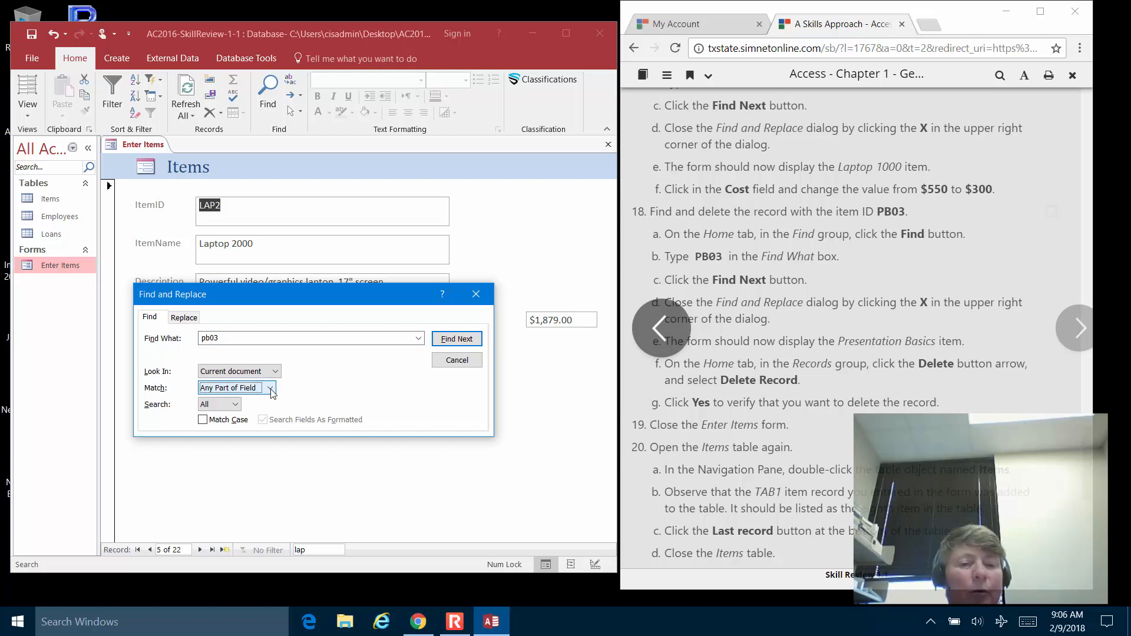
pyautogui.click(235, 405)
pyautogui.click(236, 405)
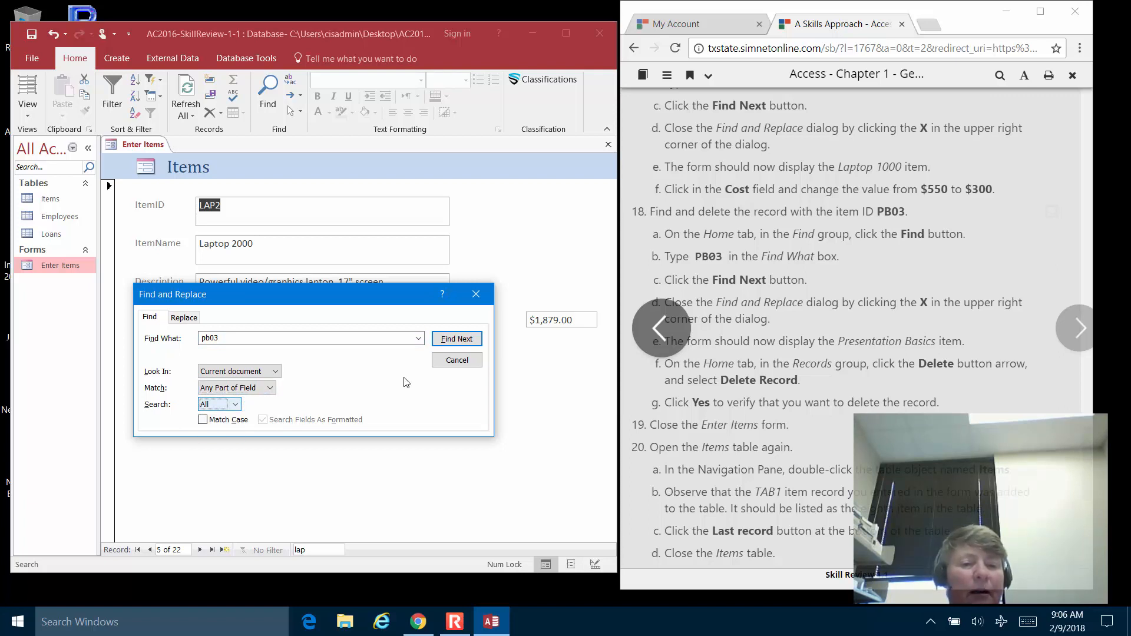
pyautogui.click(459, 344)
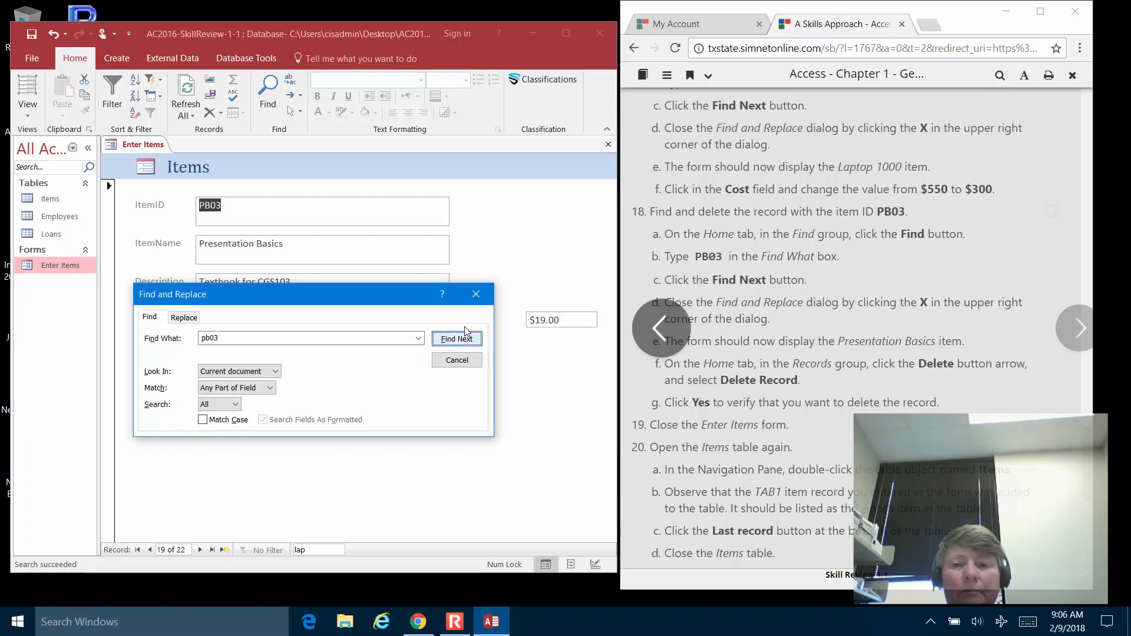
pyautogui.click(477, 299)
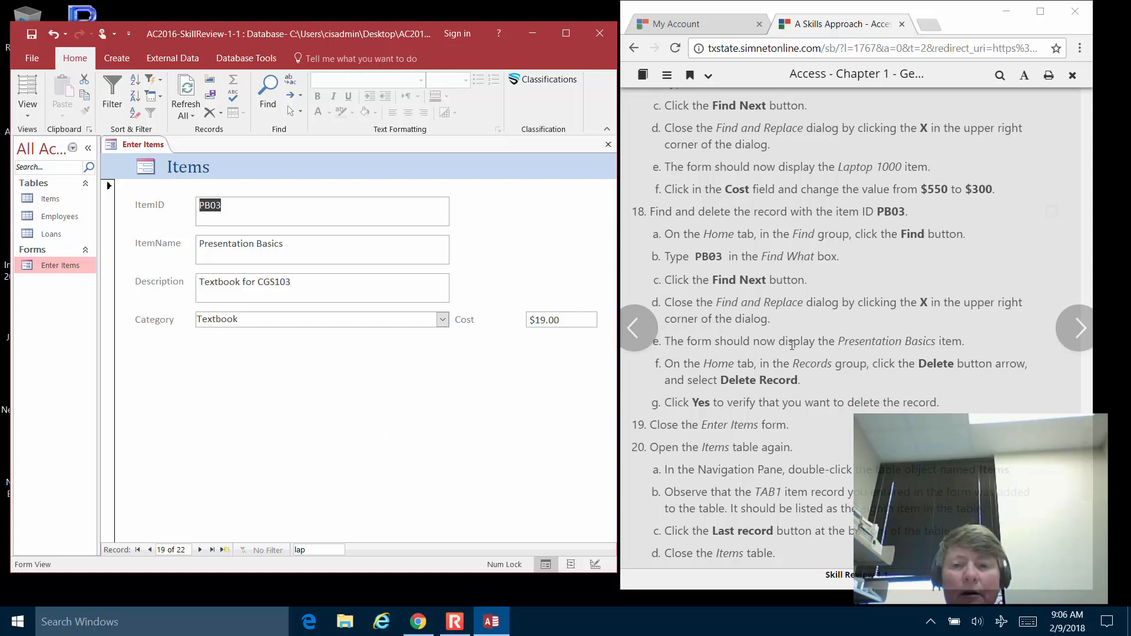
# Try deleting the PB03 record and dismiss the null primary key error.
pyautogui.scroll(-1, 792, 344)
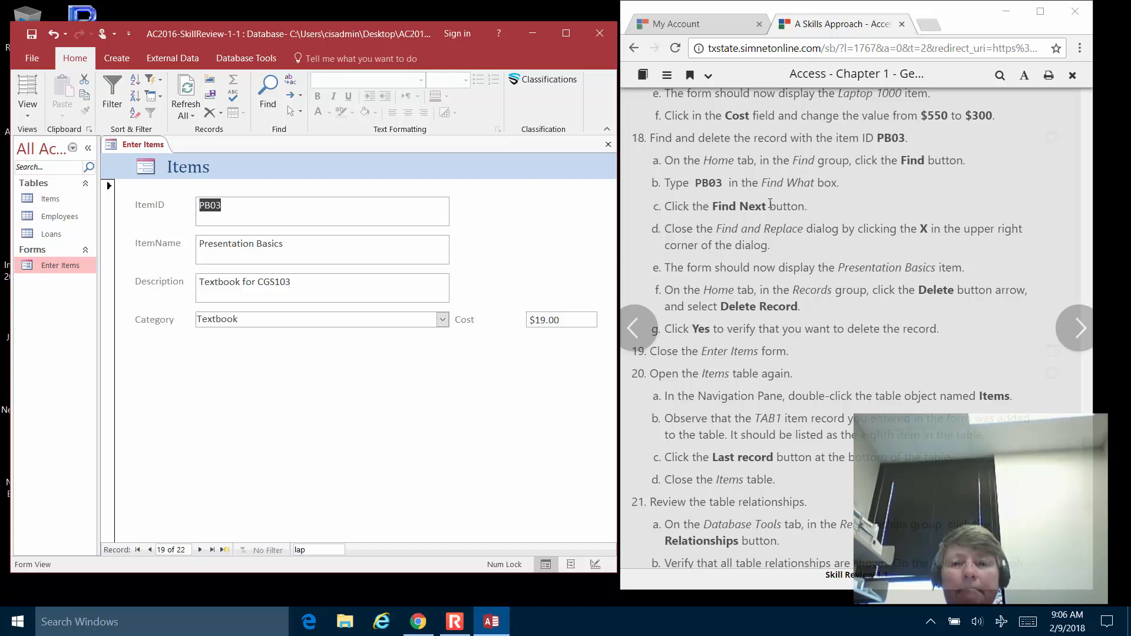
pyautogui.scroll(-2, 769, 203)
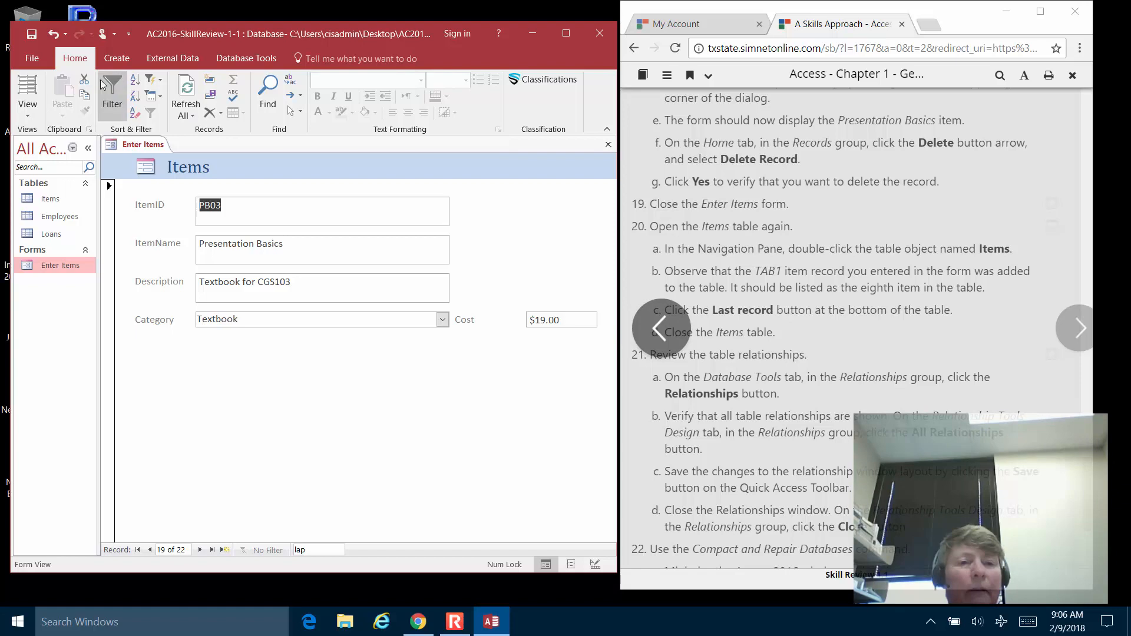
pyautogui.click(209, 113)
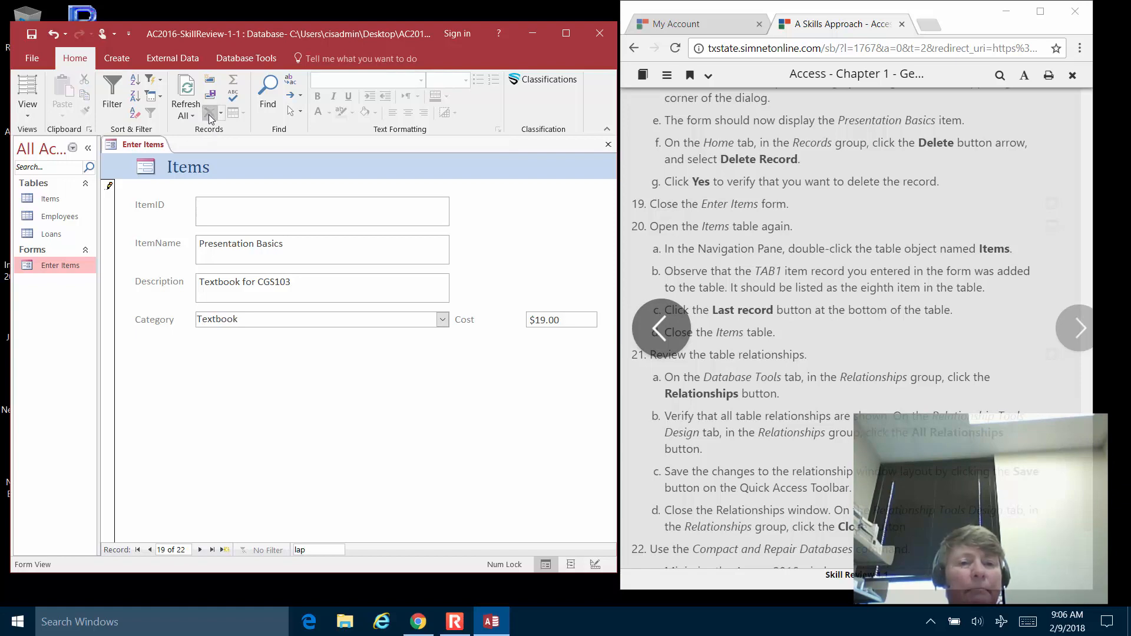
pyautogui.click(222, 113)
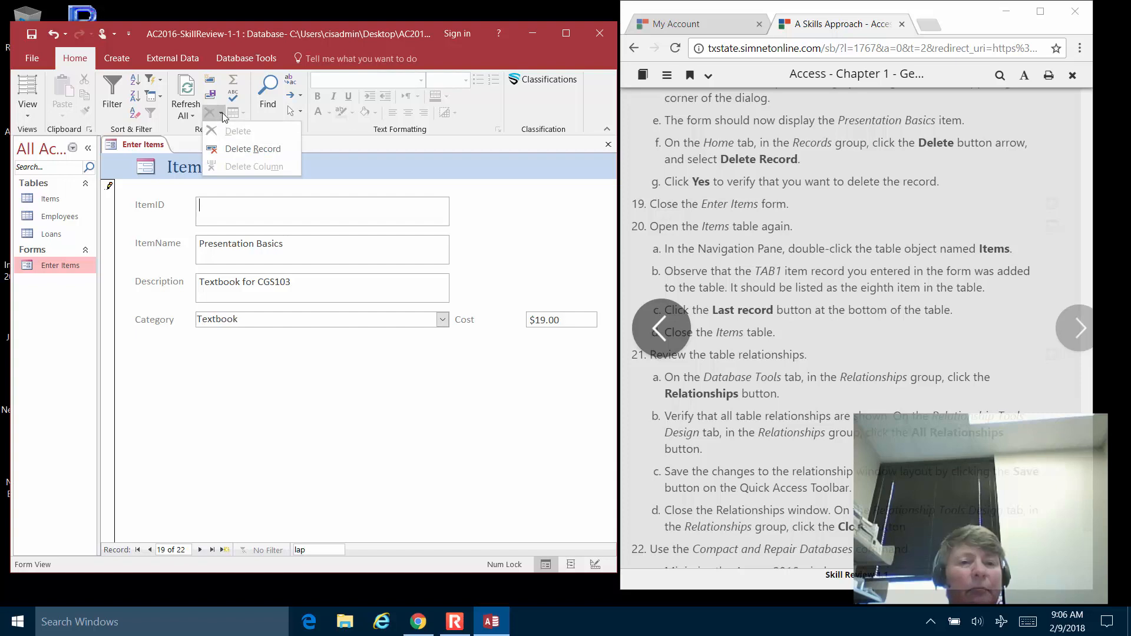
pyautogui.click(239, 147)
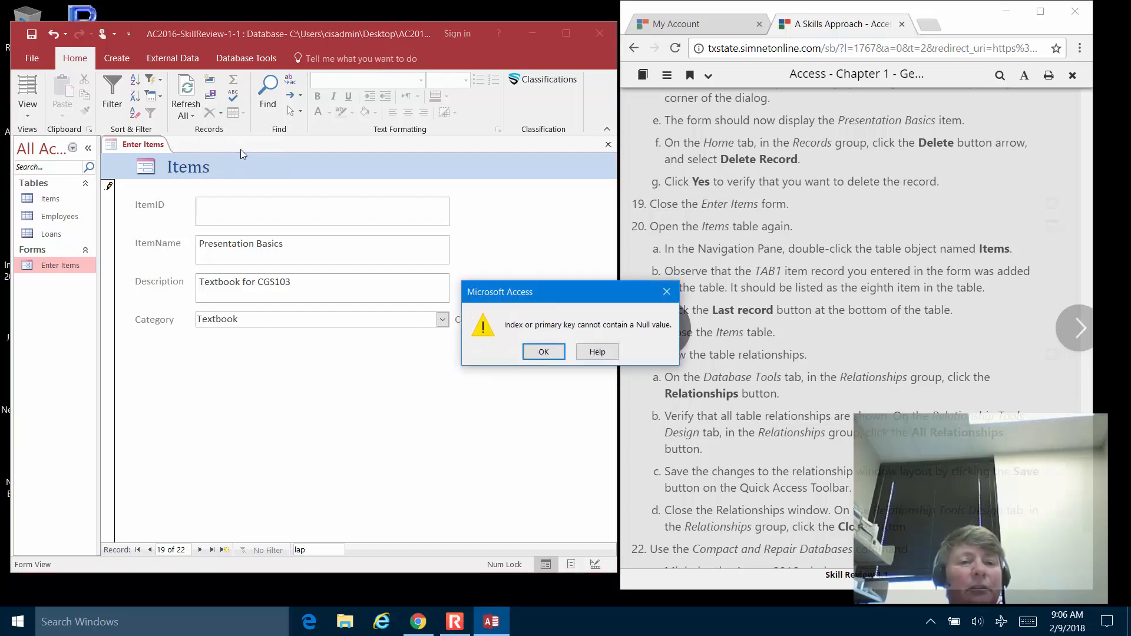
pyautogui.click(543, 352)
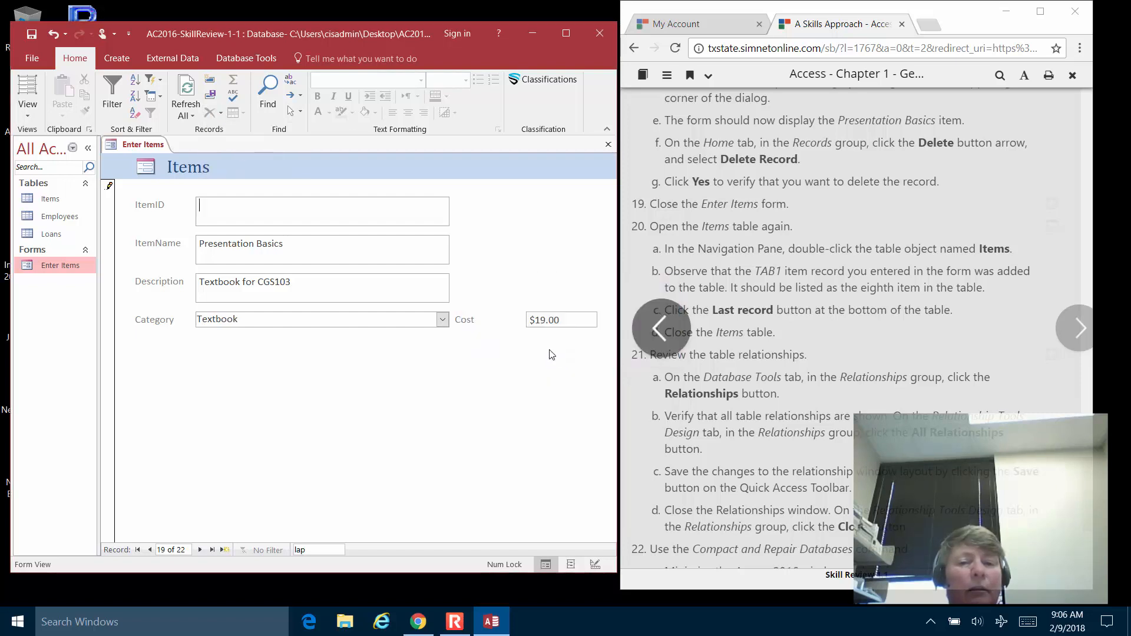
# Restore the ItemID as 'pbo3', then delete the Presentation Basics record, confirming with Yes.
pyautogui.click(324, 203)
pyautogui.write('pbo3')
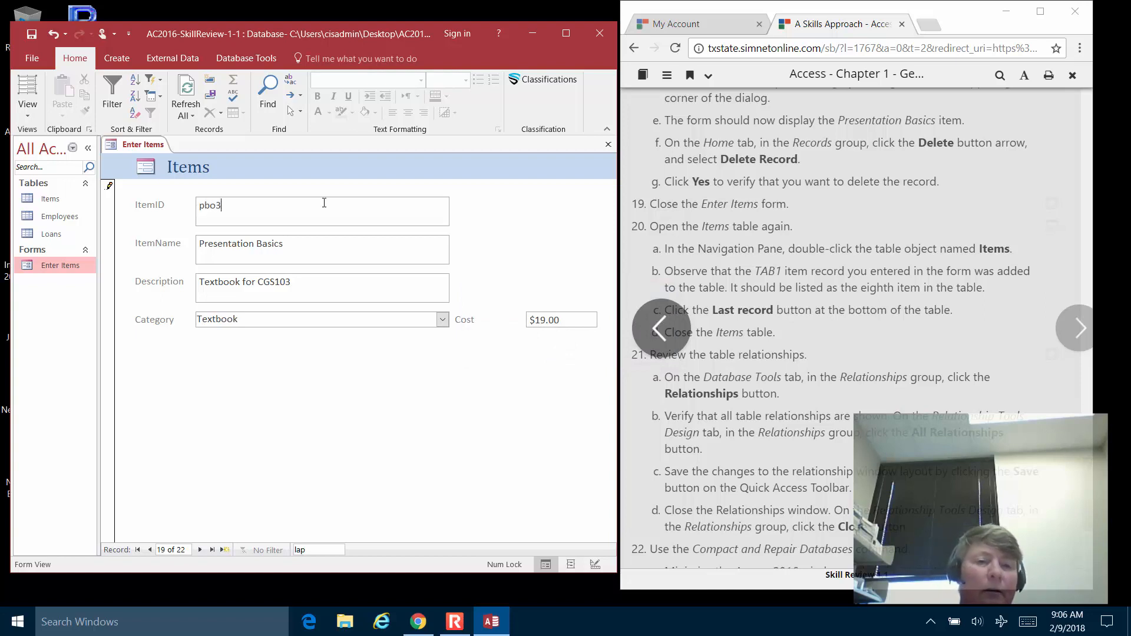
pyautogui.press('Tab')
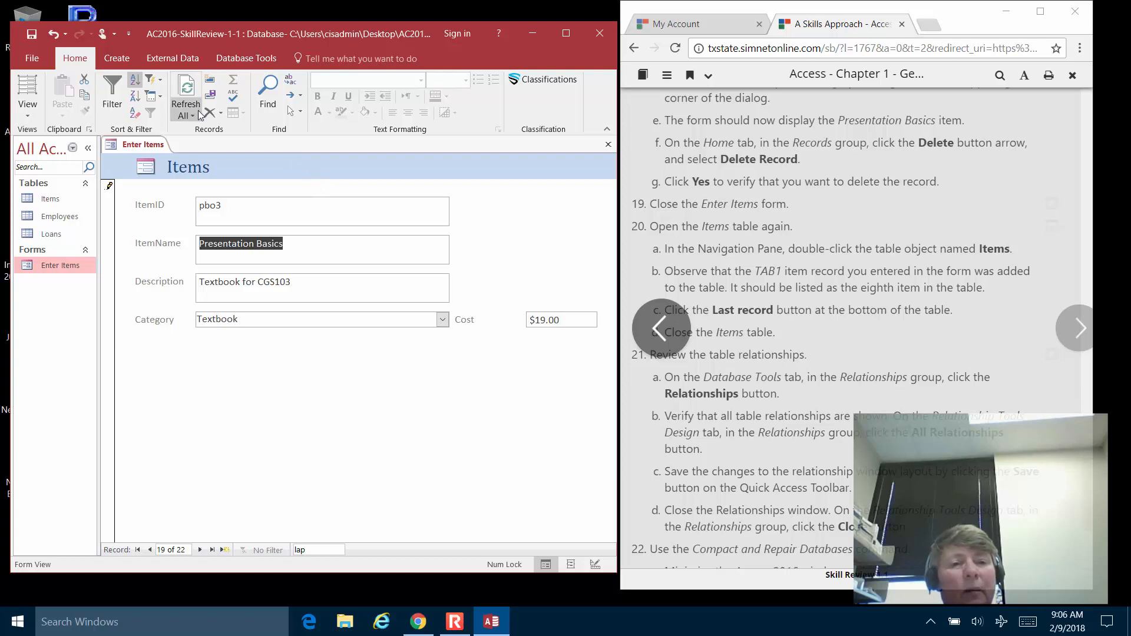
pyautogui.click(220, 113)
pyautogui.click(229, 145)
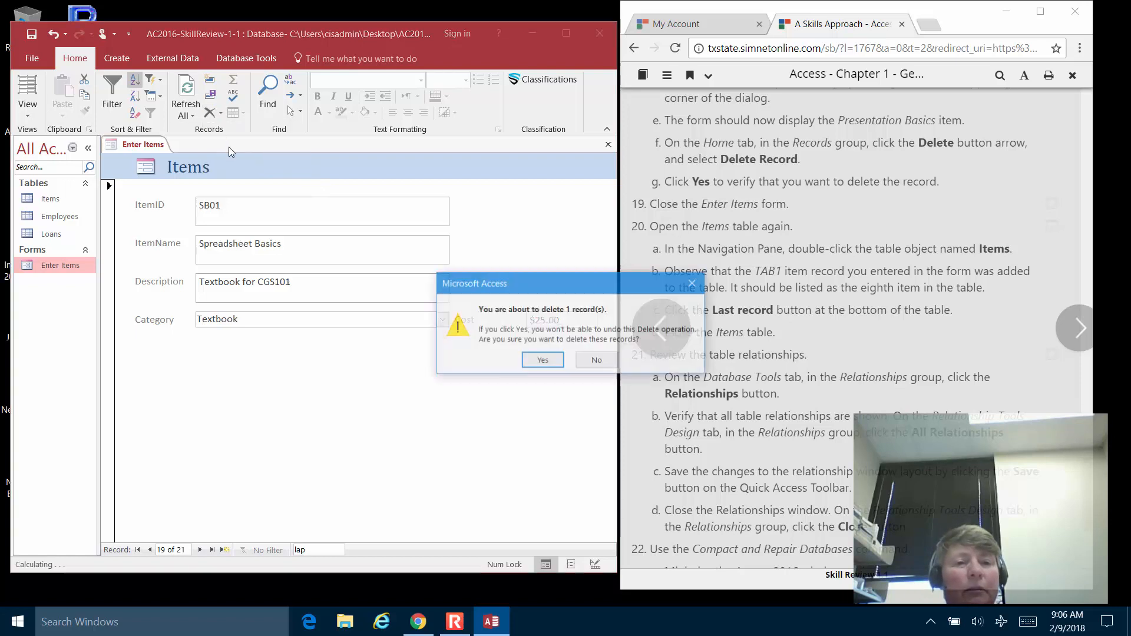
pyautogui.click(558, 364)
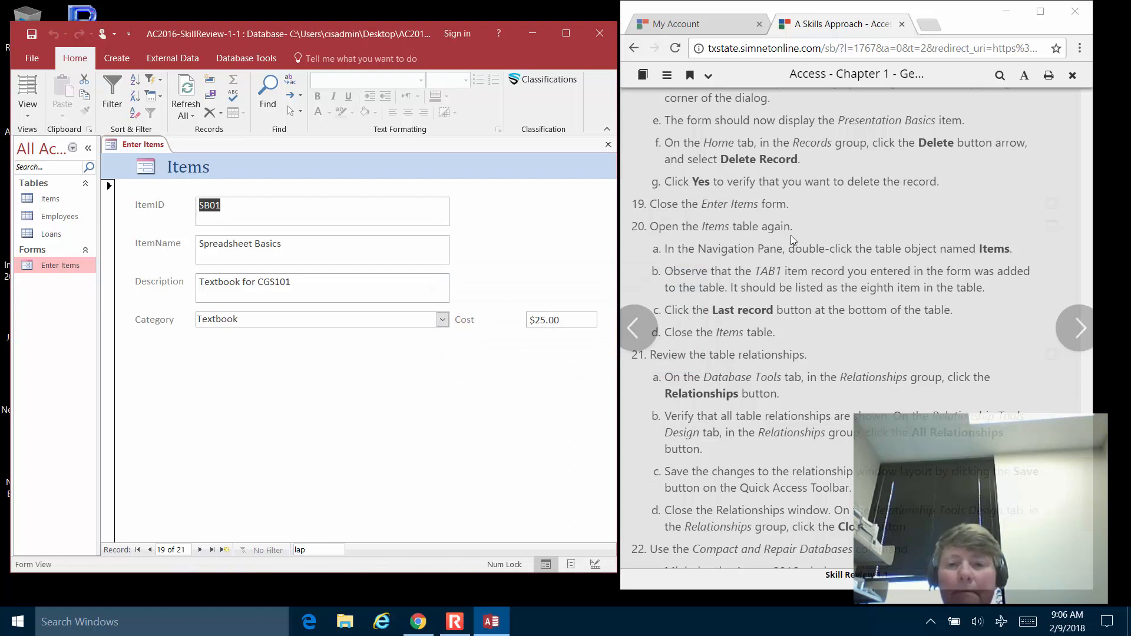
pyautogui.scroll(-1, 802, 177)
pyautogui.scroll(-1, 802, 177)
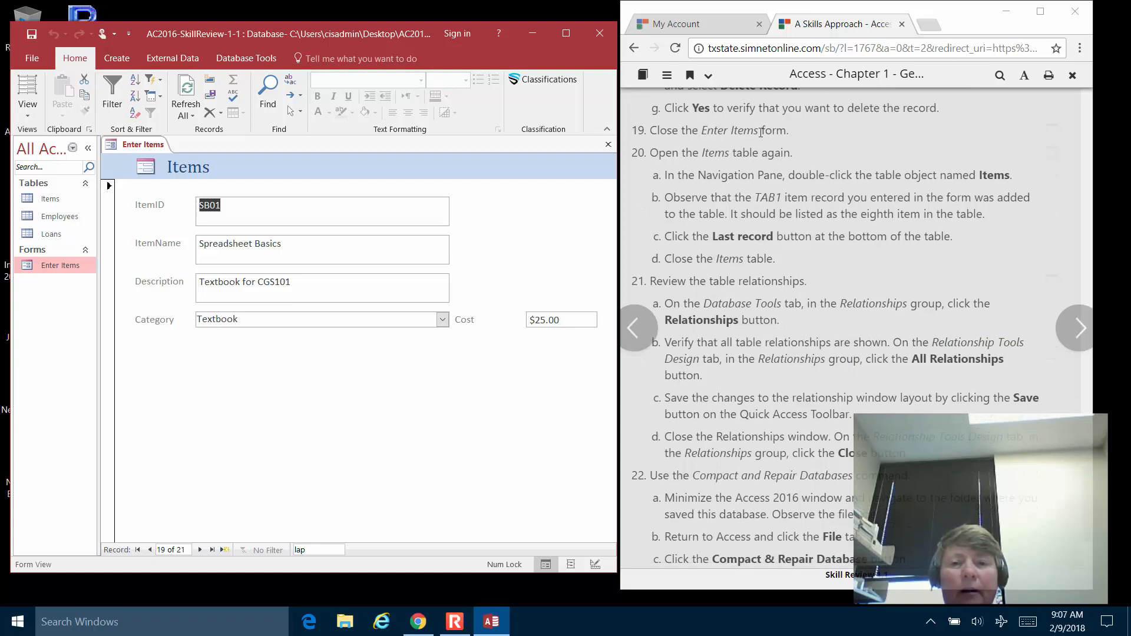
# Close the Enter Items form and resume the screen recording.
pyautogui.click(605, 144)
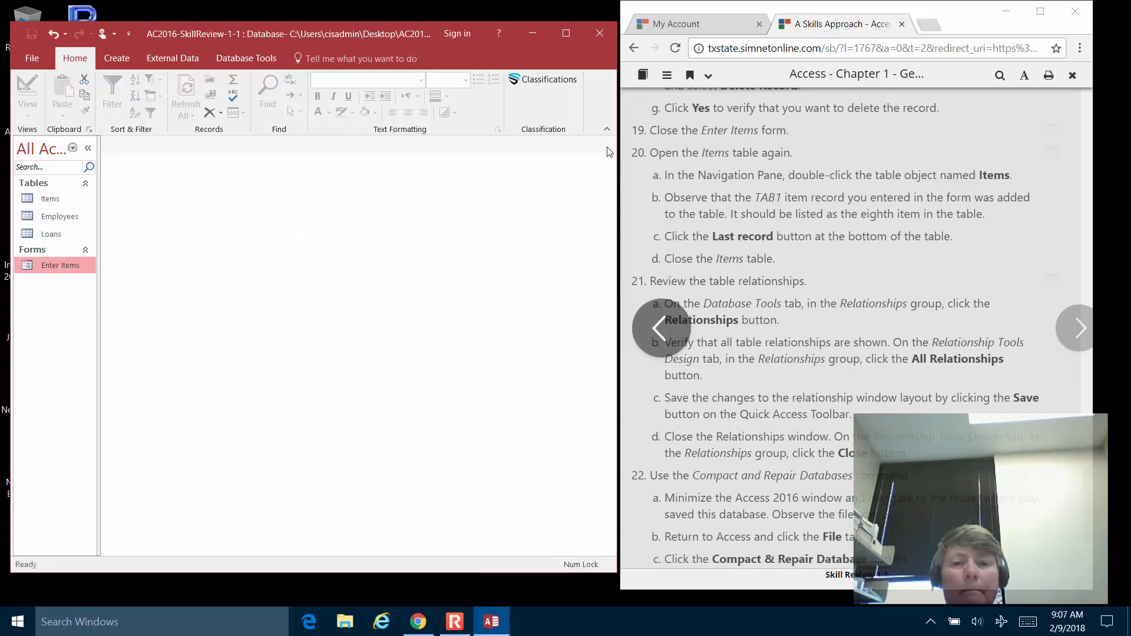
pyautogui.click(458, 621)
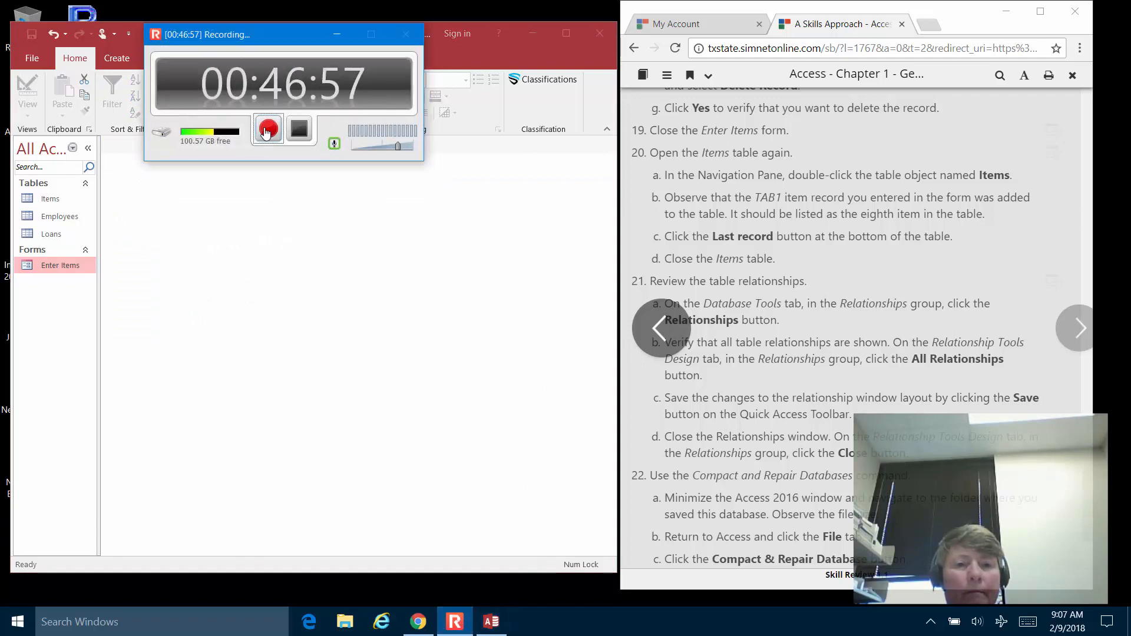
pyautogui.click(267, 132)
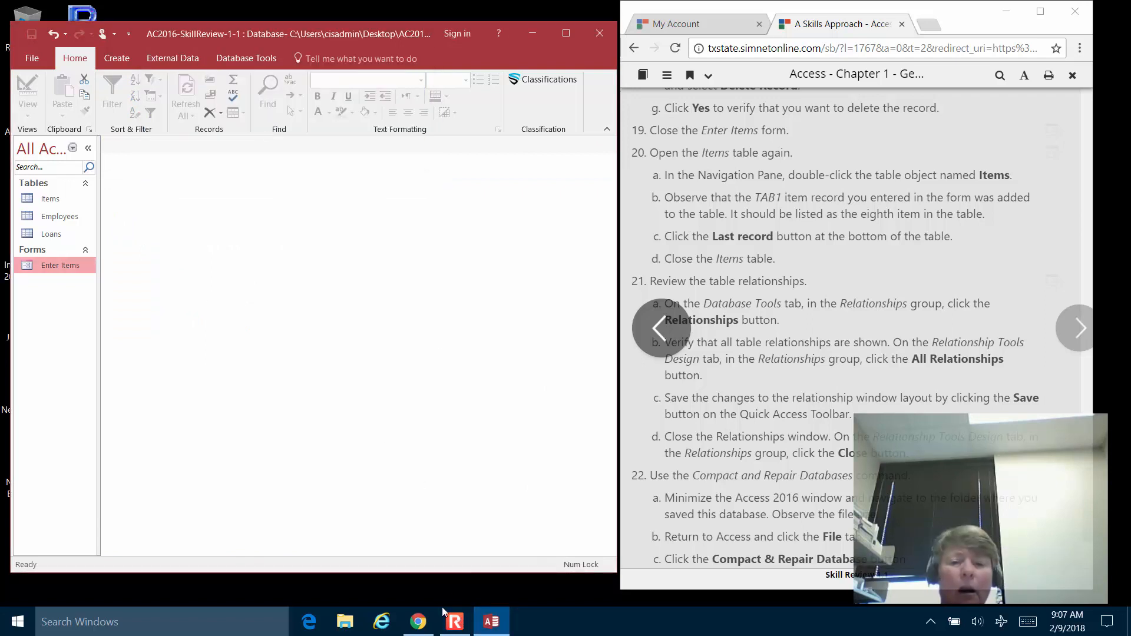
pyautogui.click(455, 621)
pyautogui.click(455, 623)
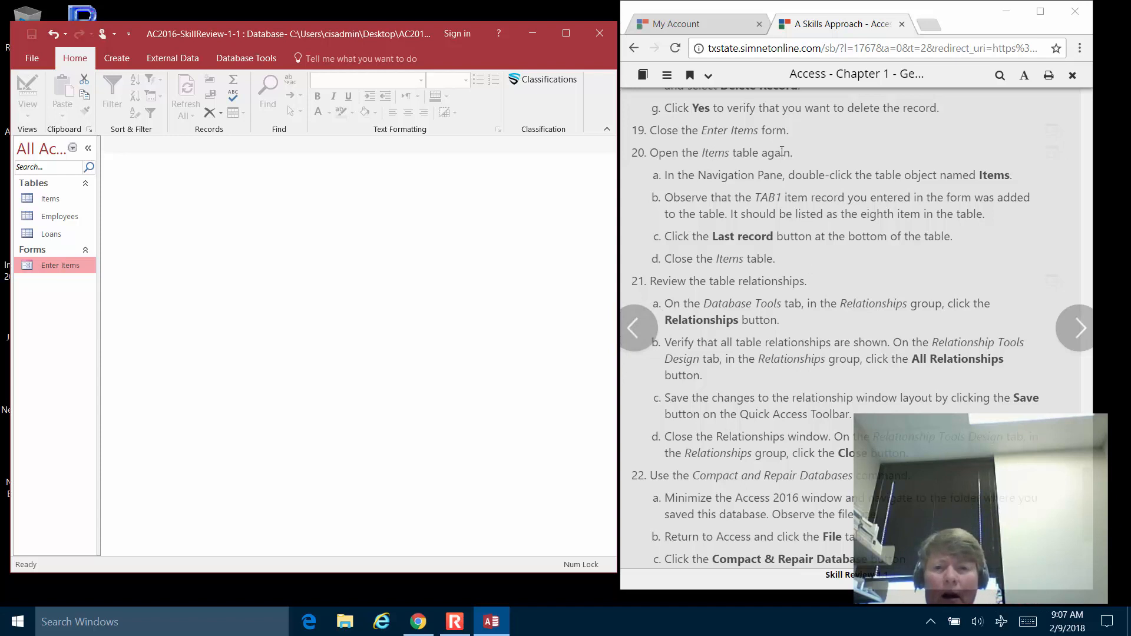
# Open the Items table, jump to its last of 21 records, and close it.
pyautogui.doubleClick(45, 199)
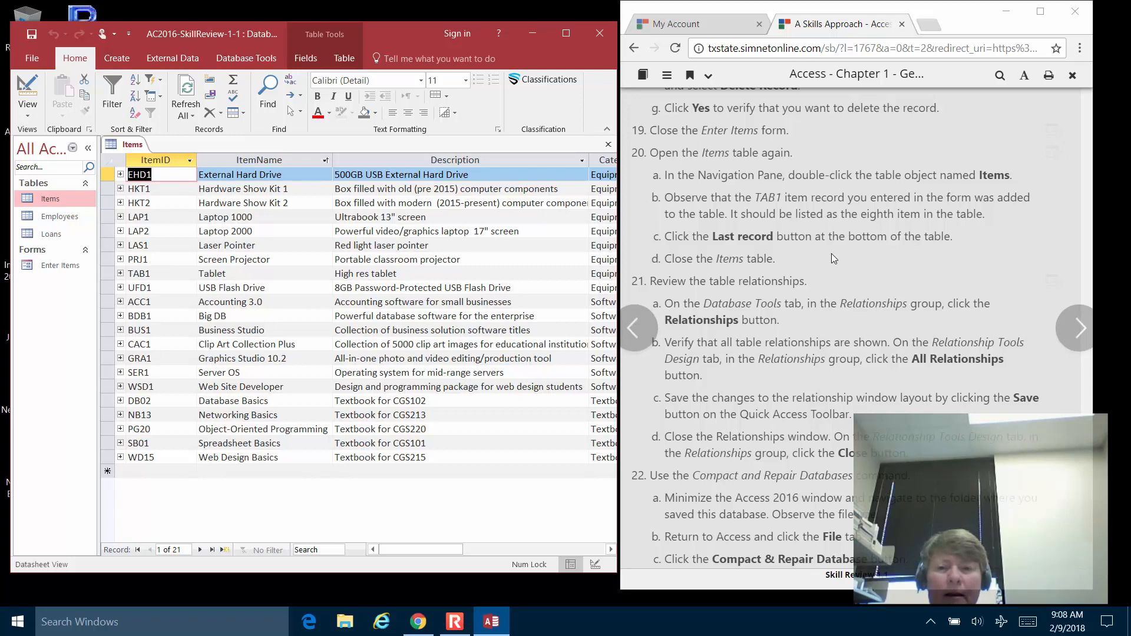
pyautogui.click(212, 550)
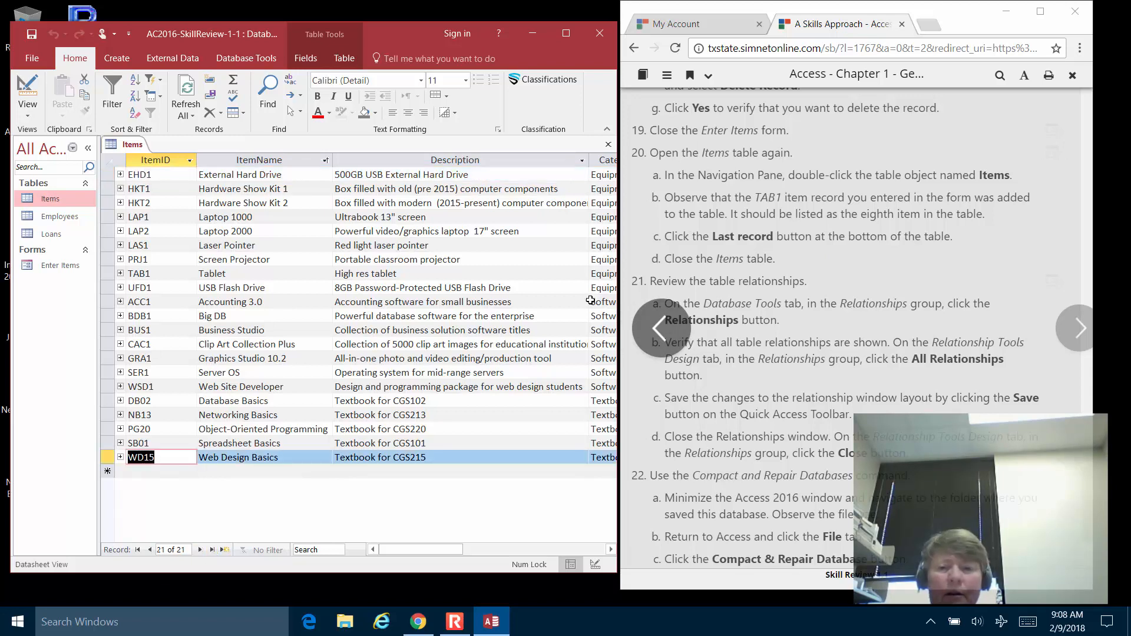
pyautogui.click(608, 144)
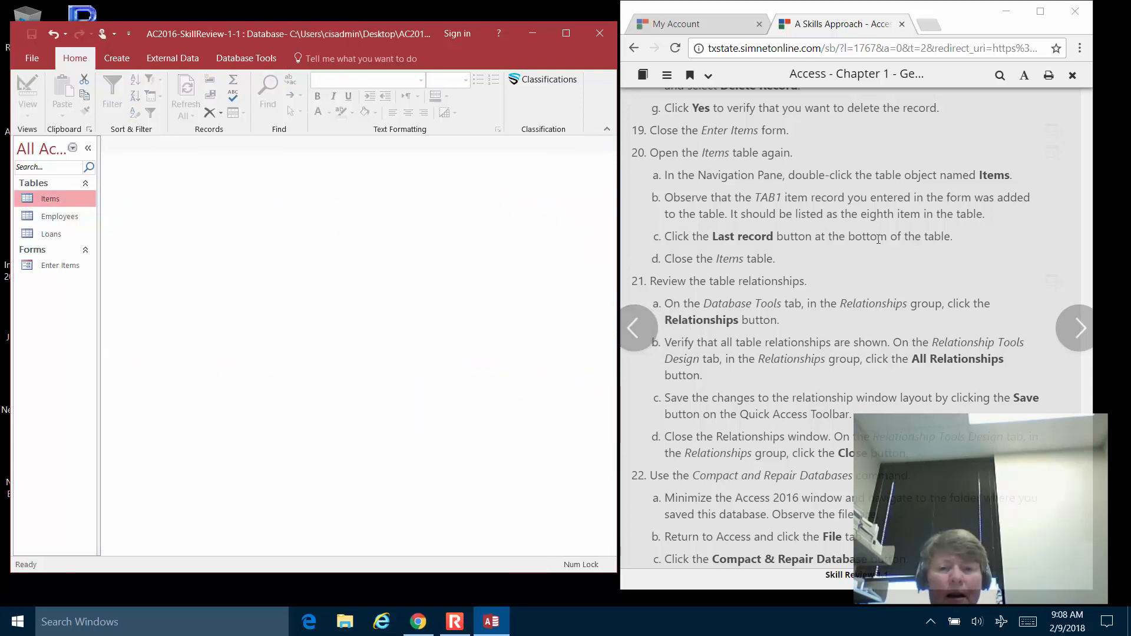
pyautogui.scroll(-3, 878, 239)
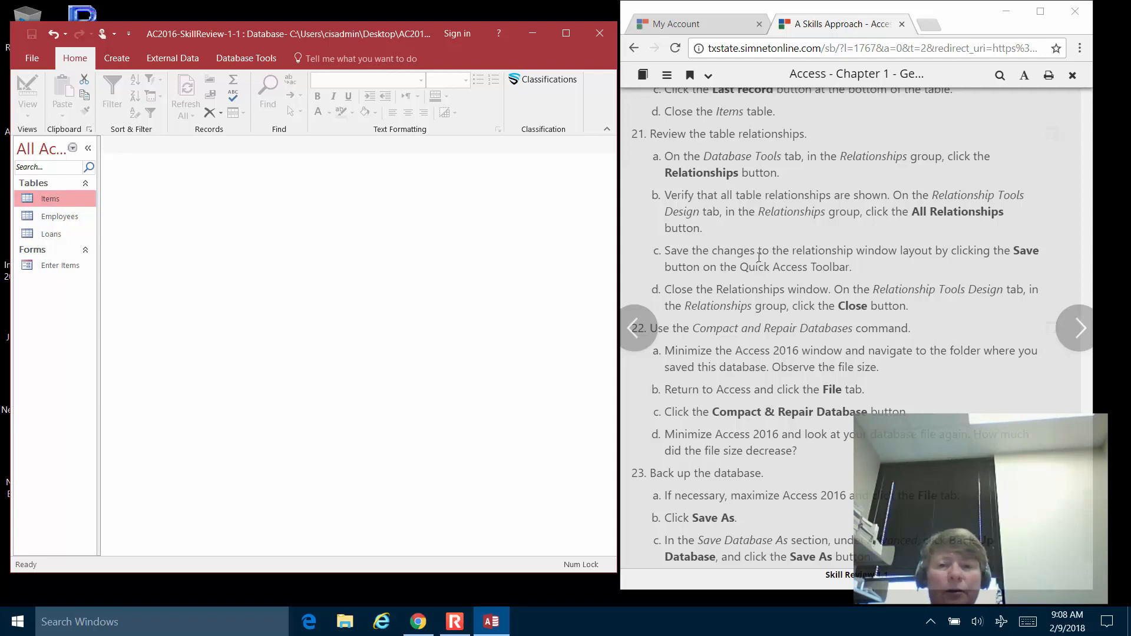
# Open Relationships, enlarge the Employees box, show all relationships, then close and save the layout.
pyautogui.click(242, 58)
pyautogui.click(185, 85)
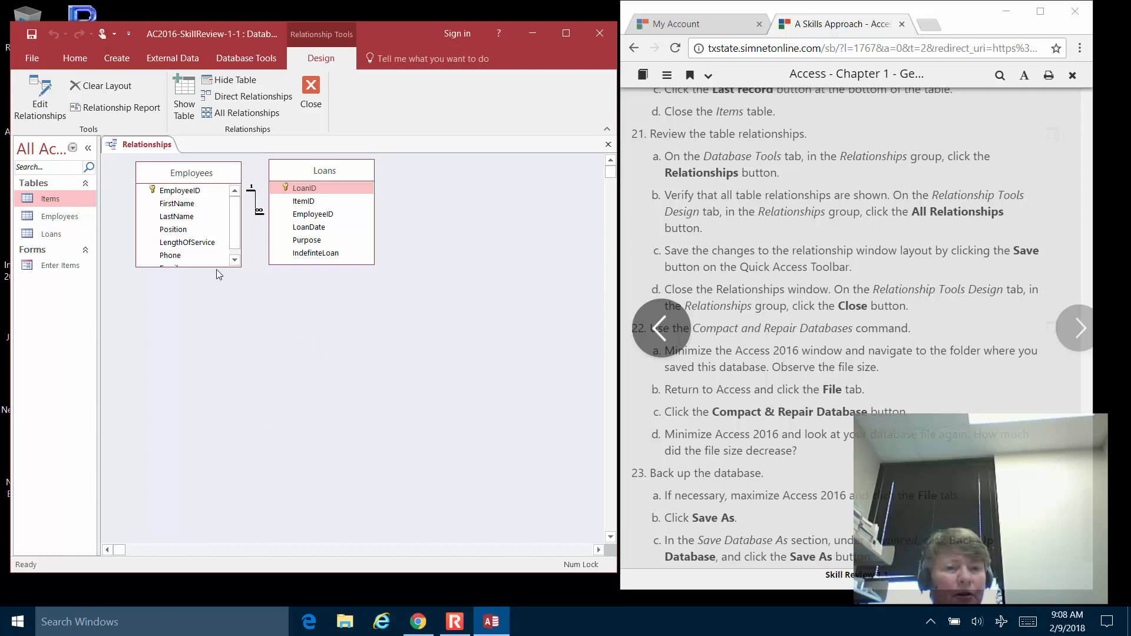
pyautogui.moveTo(218, 267); pyautogui.dragTo(204, 306)
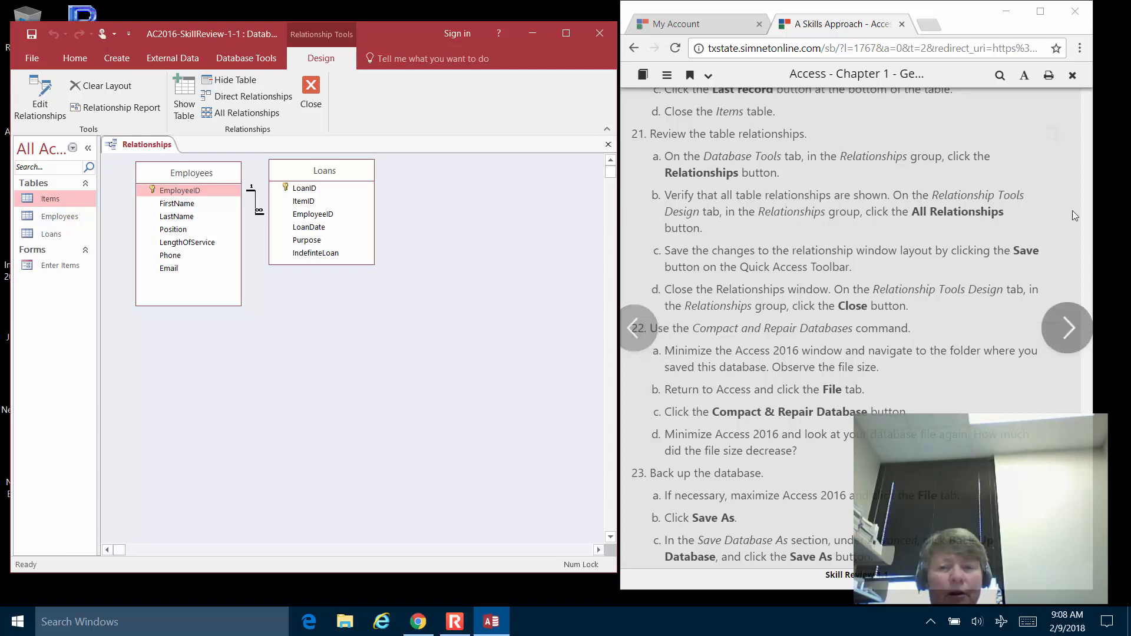
pyautogui.click(263, 113)
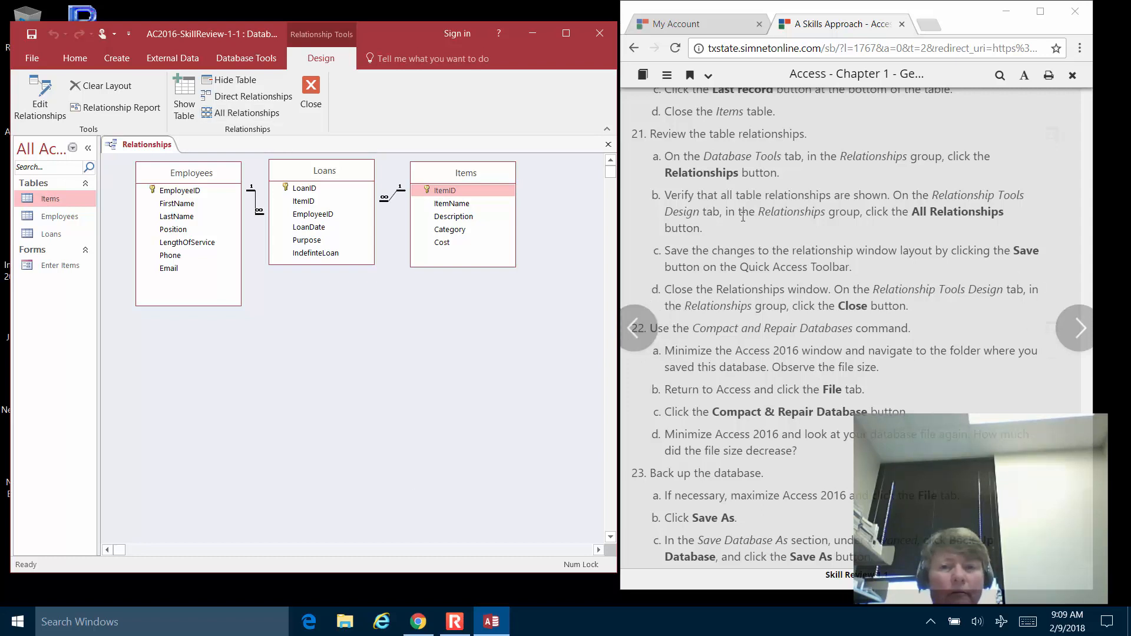
pyautogui.click(608, 145)
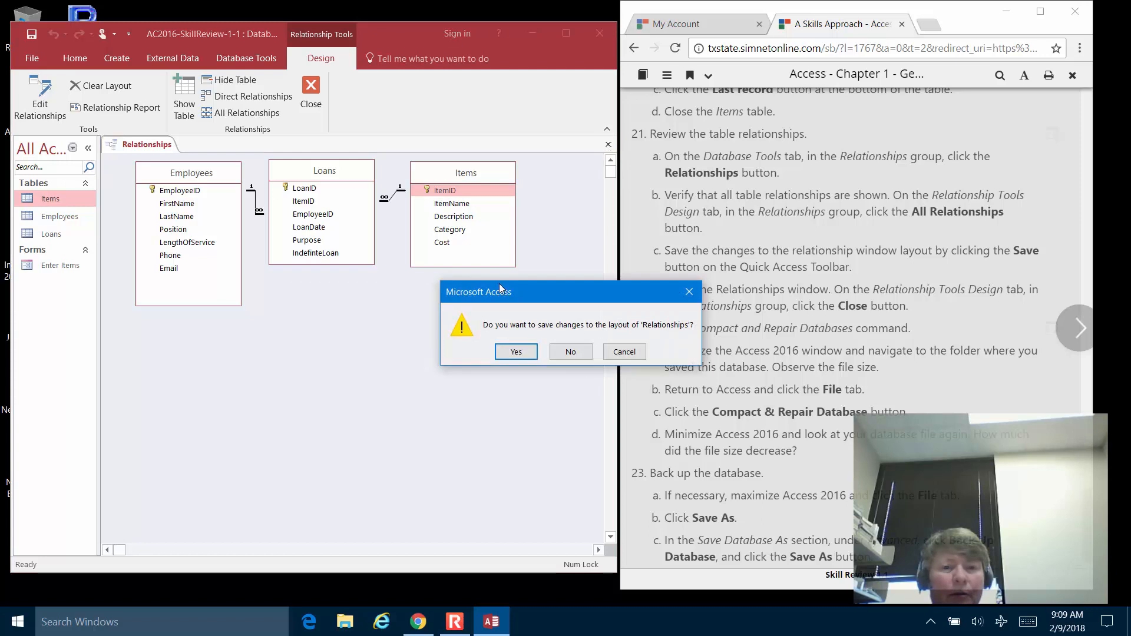
pyautogui.click(514, 352)
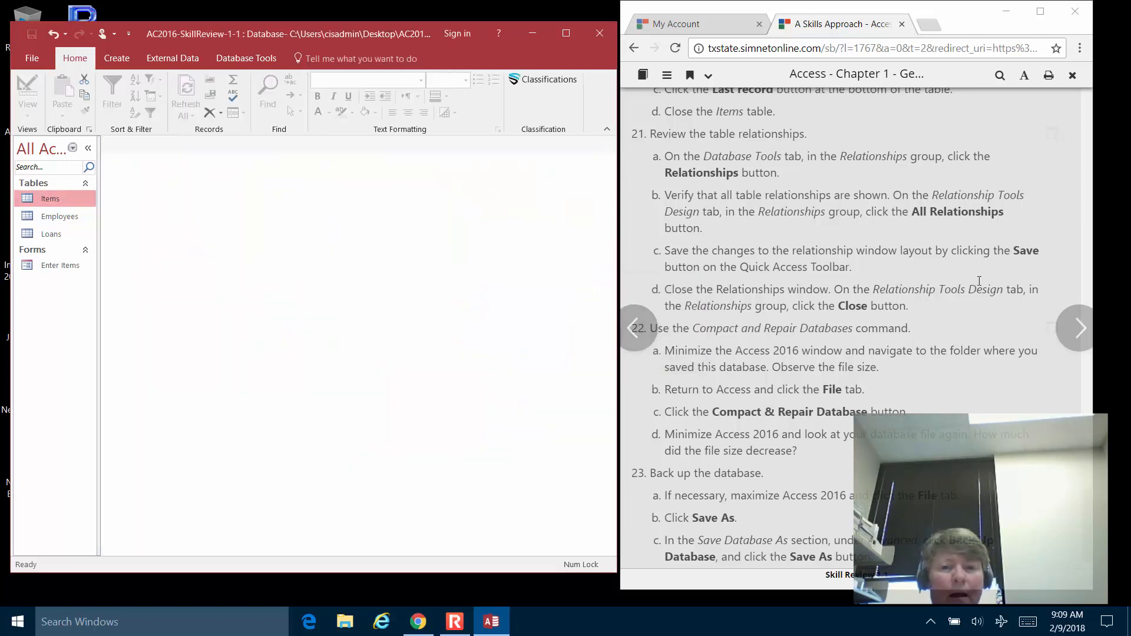
pyautogui.scroll(-2, 980, 278)
pyautogui.scroll(-1, 981, 278)
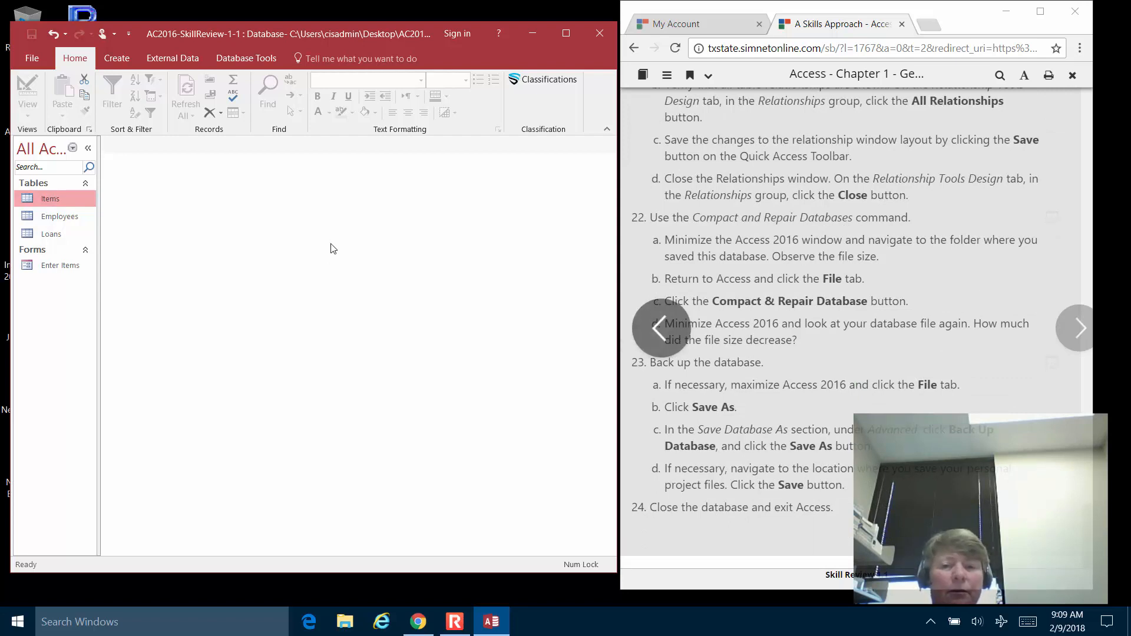
# Maximize Access and compact and repair the database from Database Tools.
pyautogui.click(566, 33)
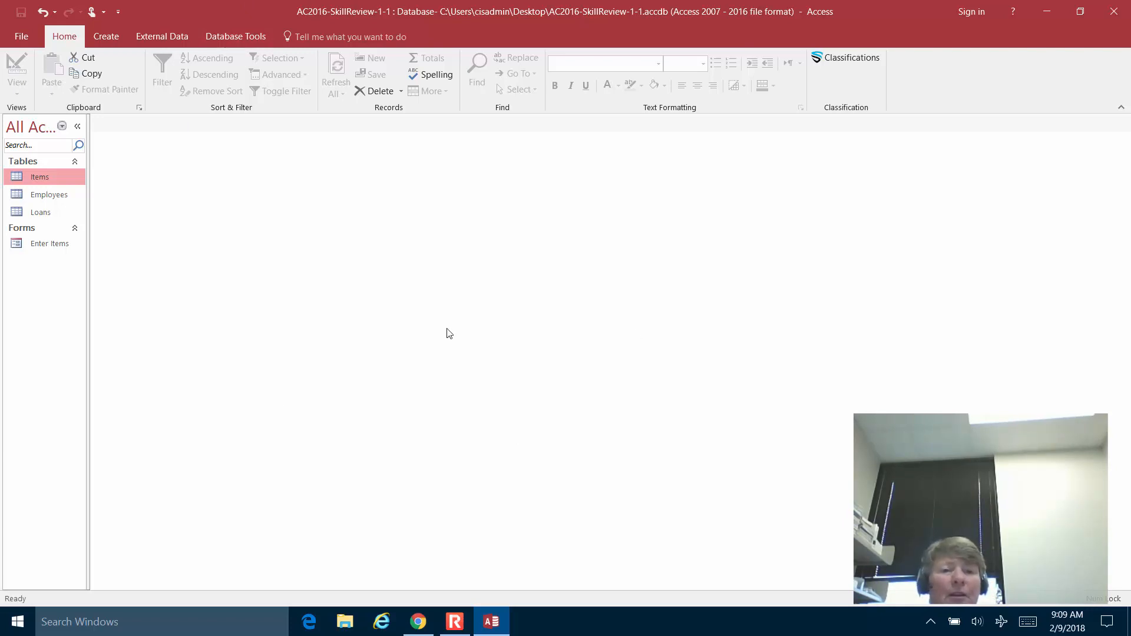
pyautogui.click(226, 39)
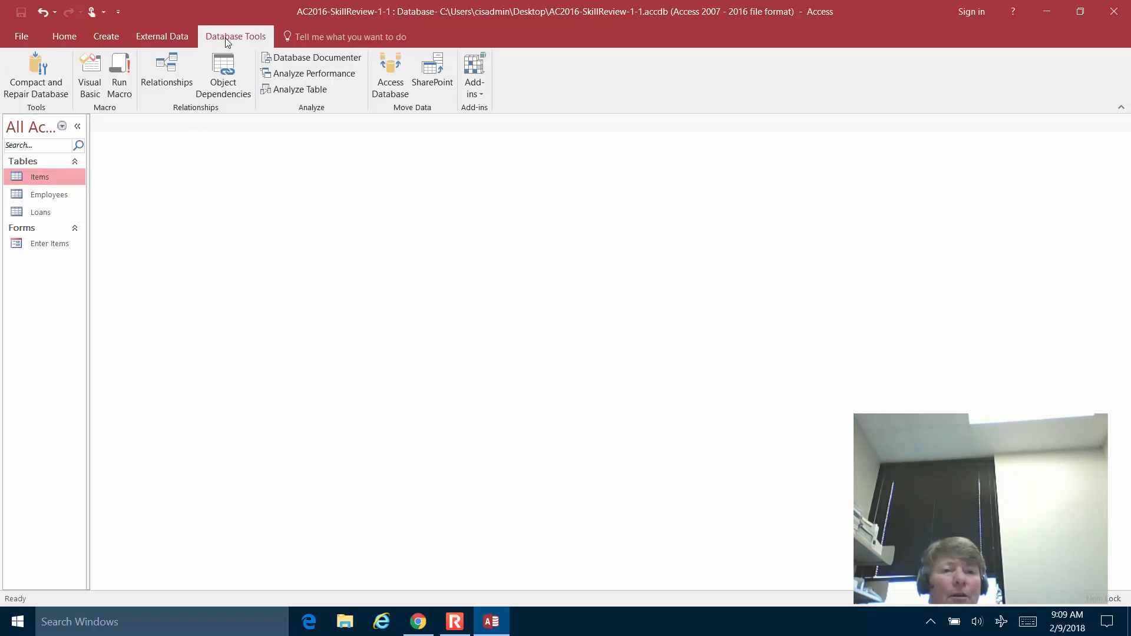
pyautogui.click(41, 70)
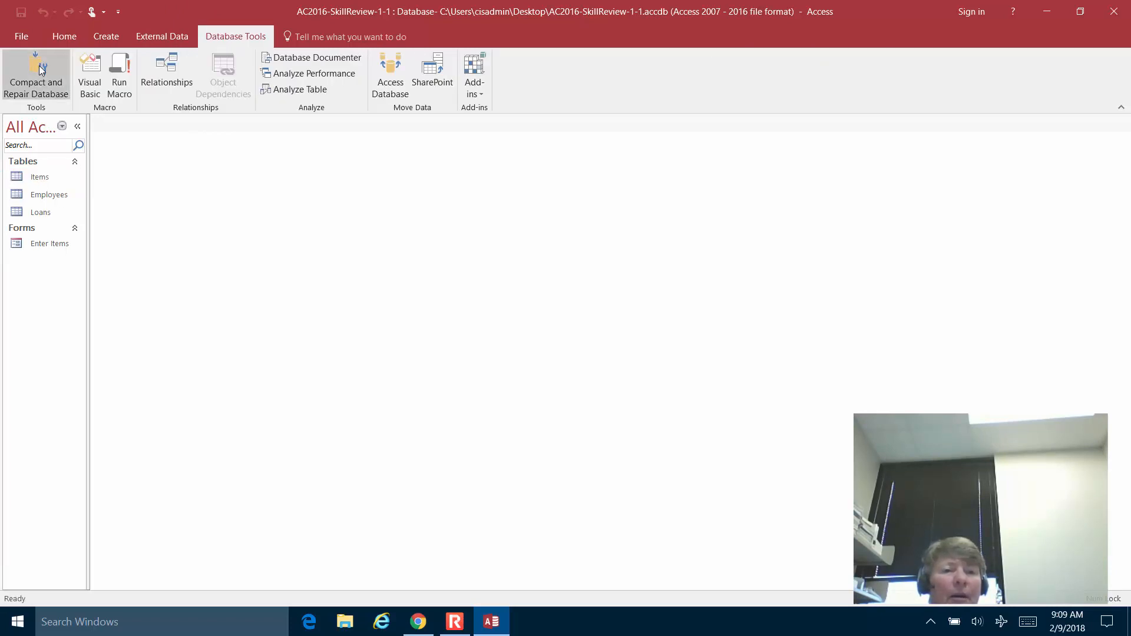
# Run Compact & Repair again from File > Info, then exit Access to the desktop.
pyautogui.click(19, 37)
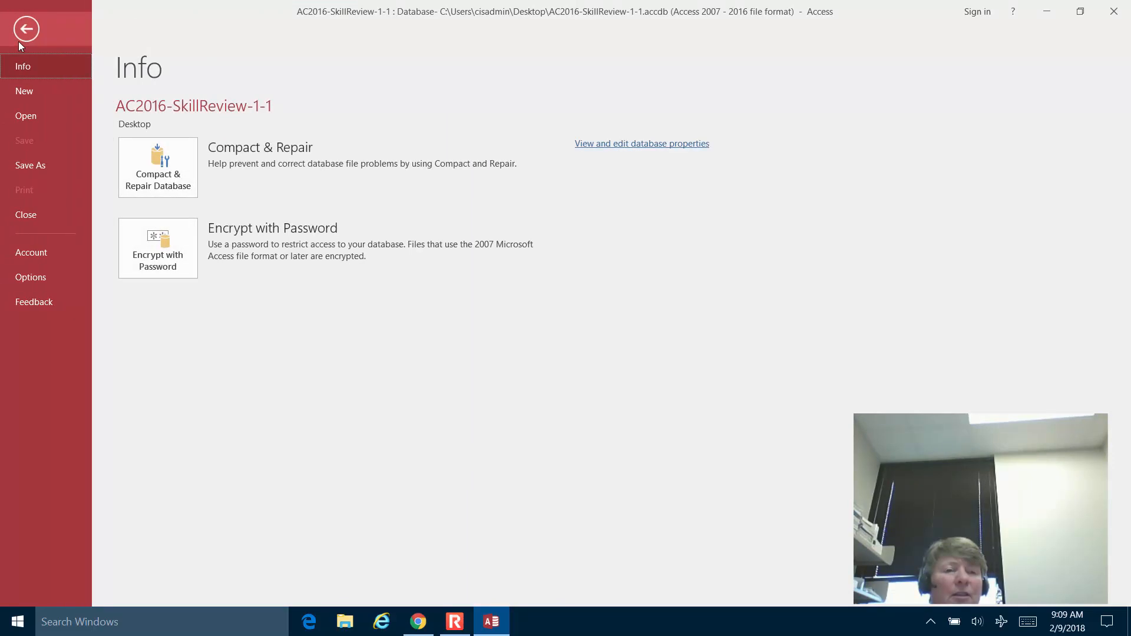
pyautogui.click(160, 179)
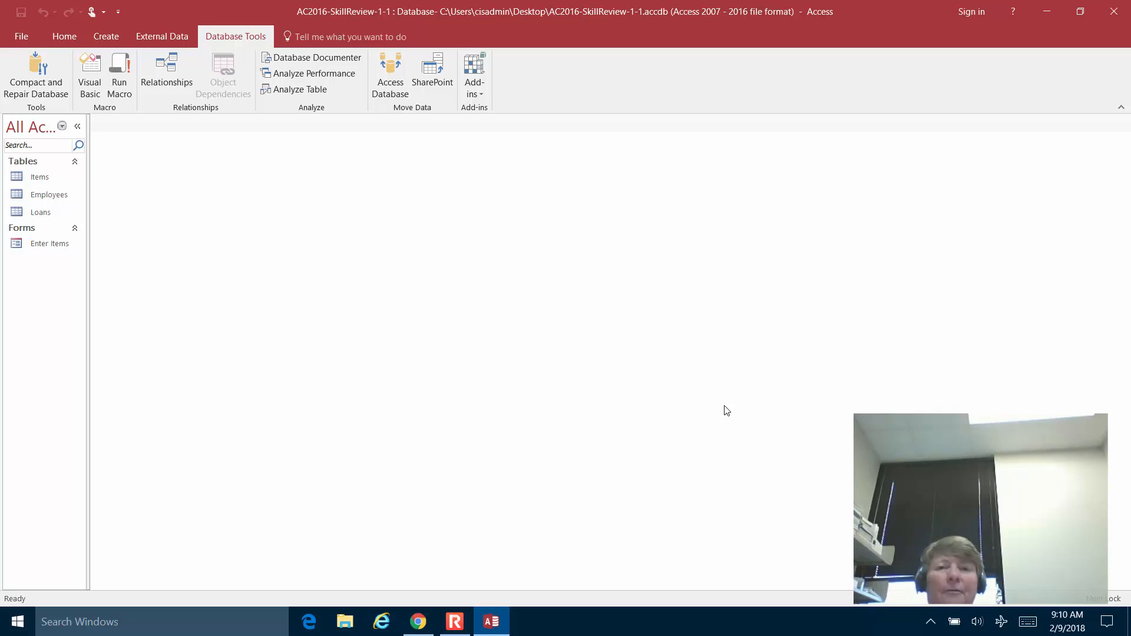
pyautogui.click(1116, 10)
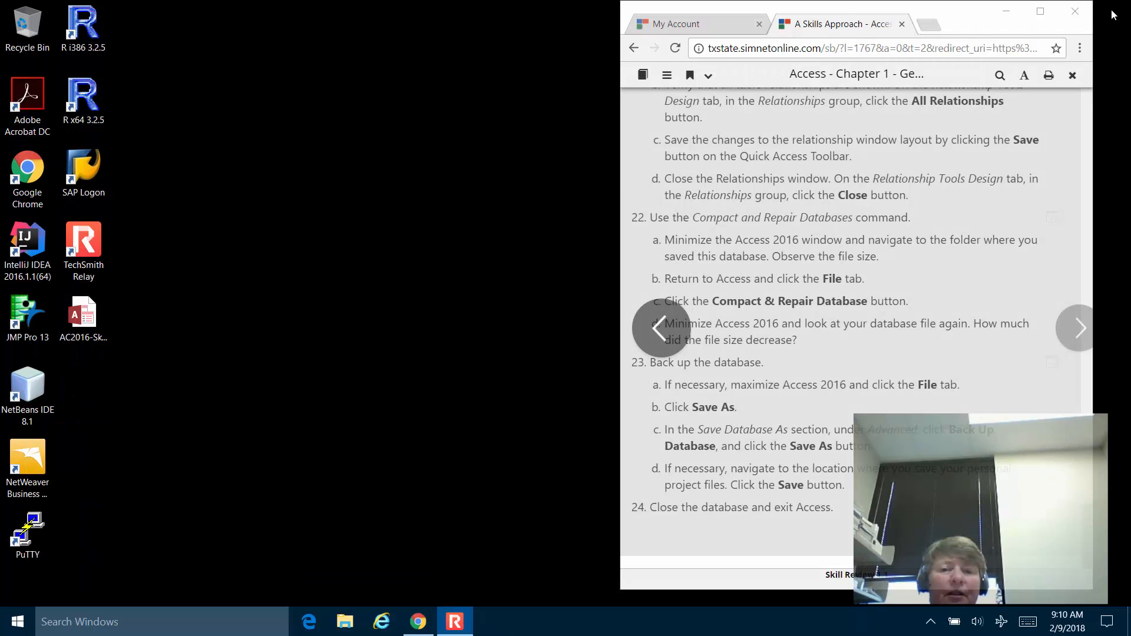
pyautogui.click(462, 628)
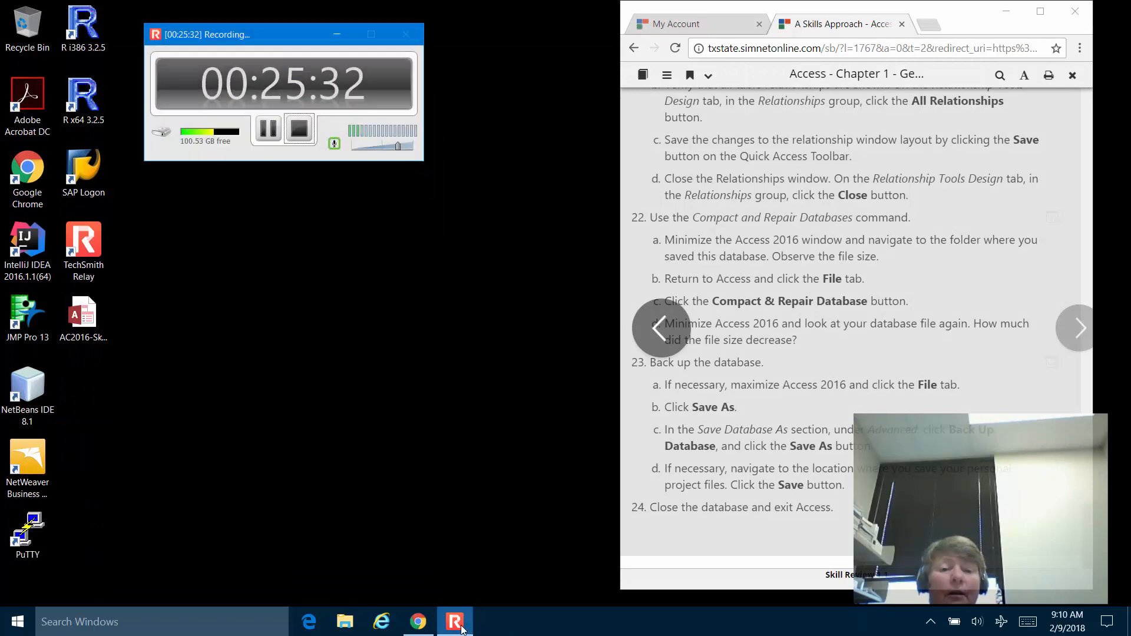